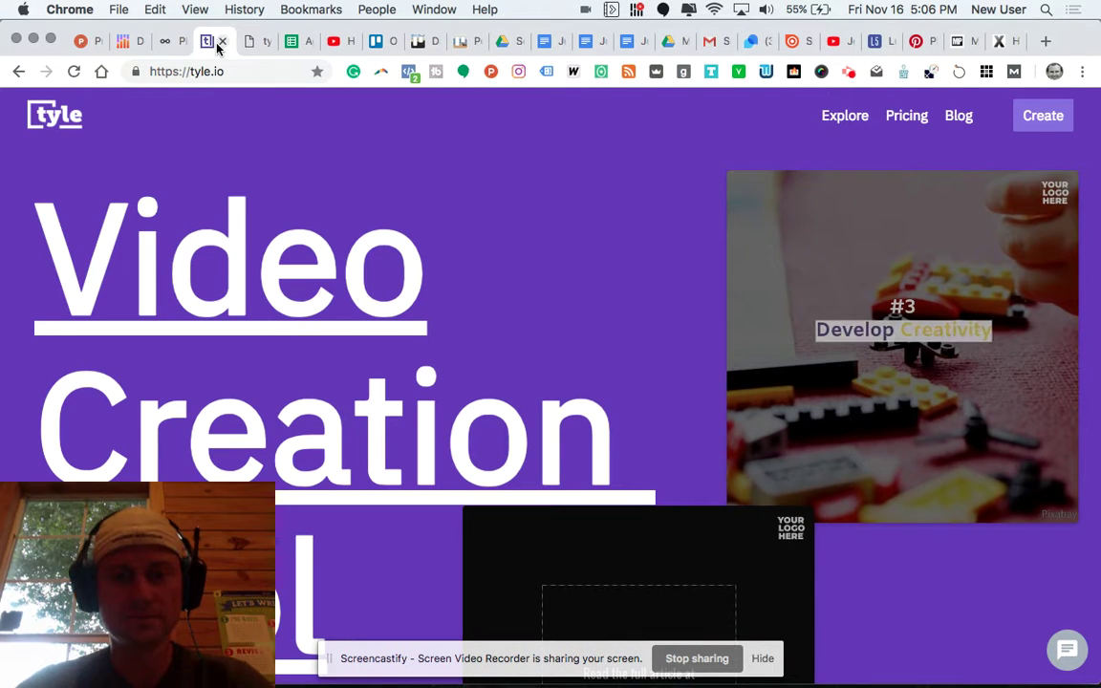
# Check the KLove entry (F55) and the KSBJ radio station entry (E55) in the Faith Base sheet
pyautogui.click(763, 658)
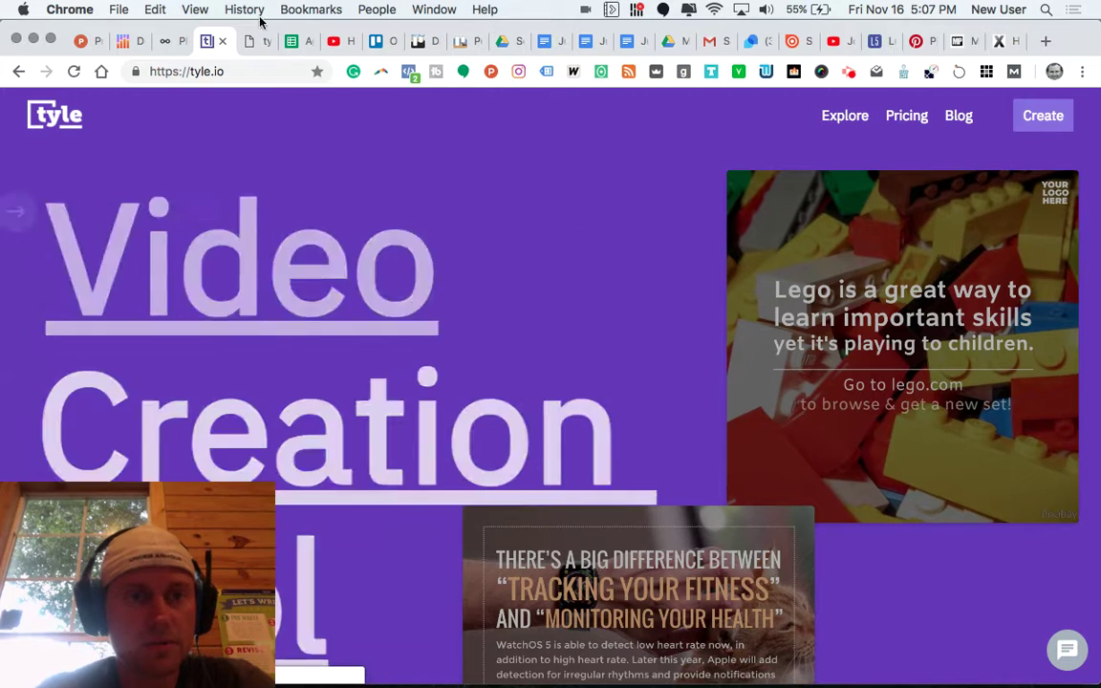
pyautogui.click(292, 42)
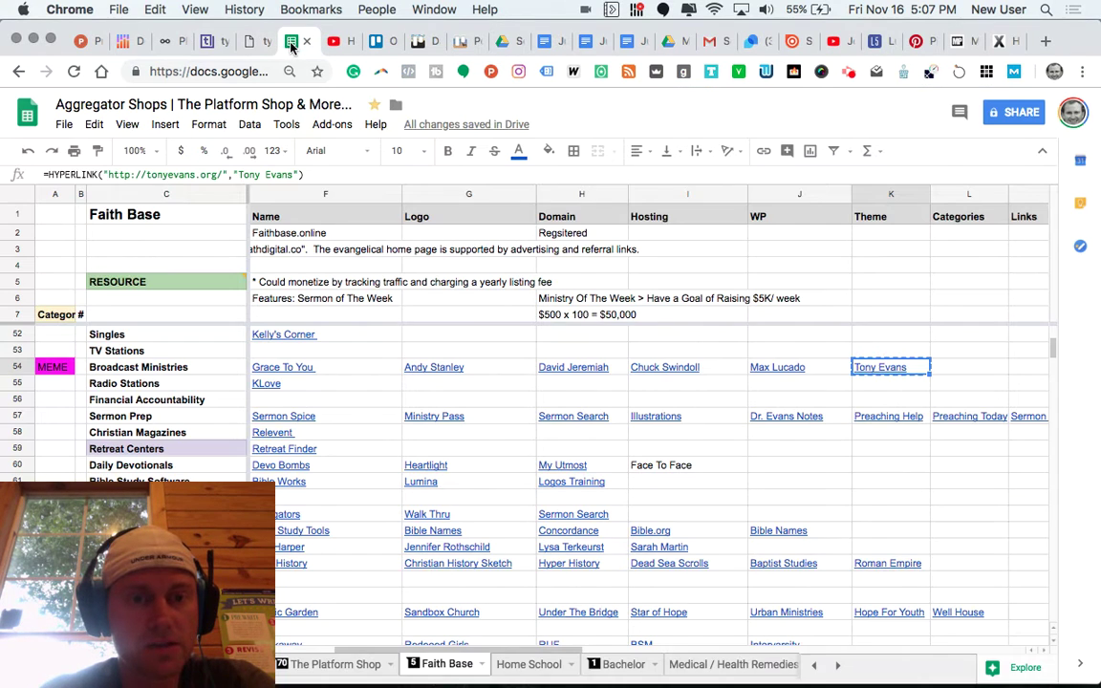
pyautogui.click(294, 385)
pyautogui.hscroll(-3, 270, 281)
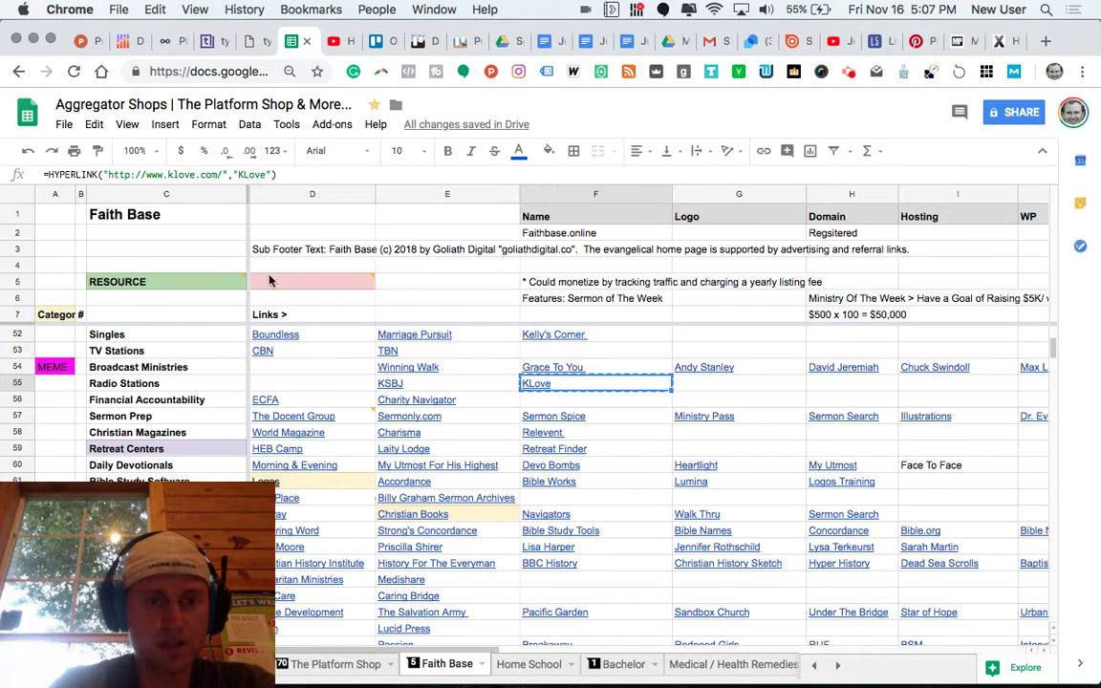
pyautogui.click(400, 385)
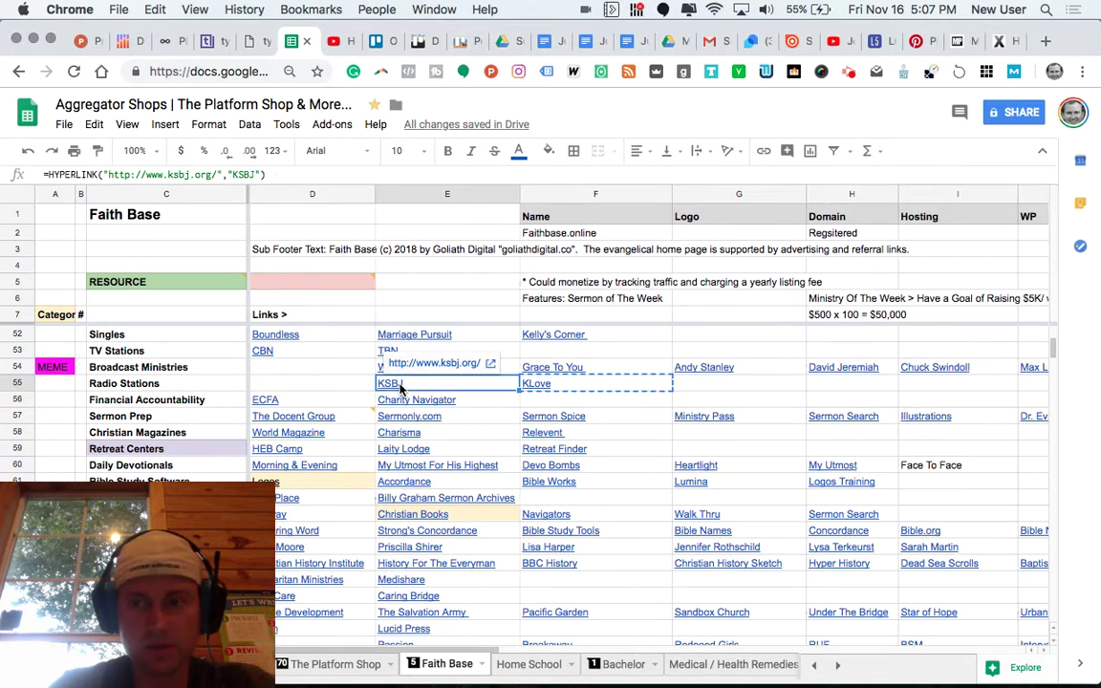
pyautogui.click(256, 41)
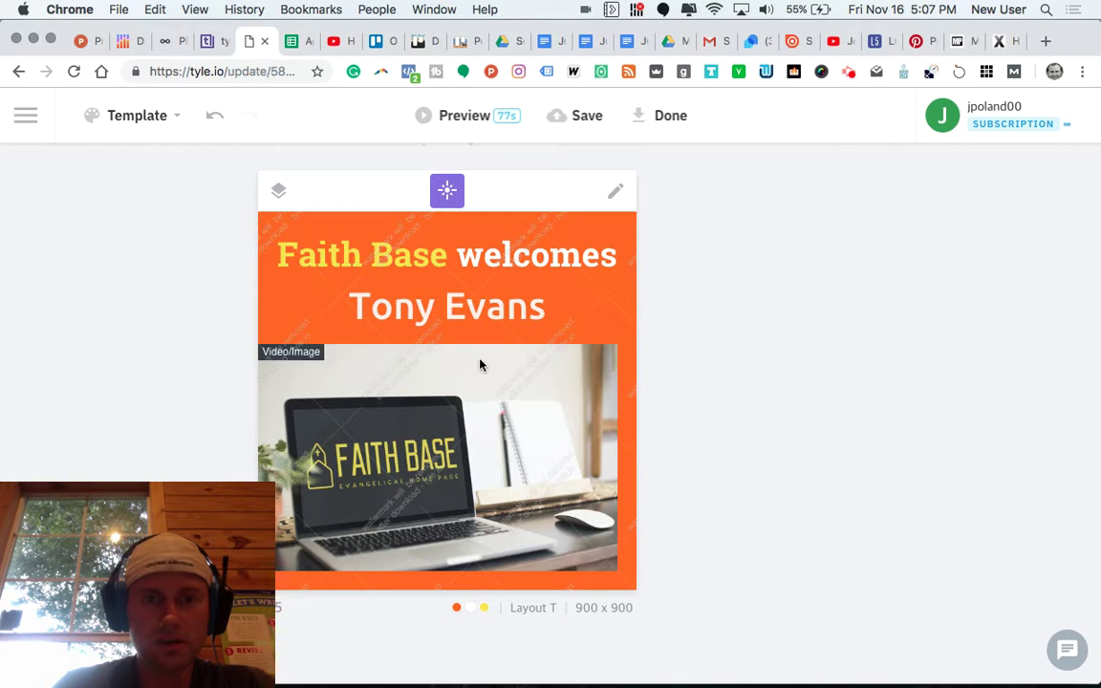
# Replace the Care Leader name on slide 1 with KSBJ
pyautogui.scroll(-3, 480, 364)
pyautogui.scroll(8, 480, 364)
pyautogui.scroll(20, 480, 364)
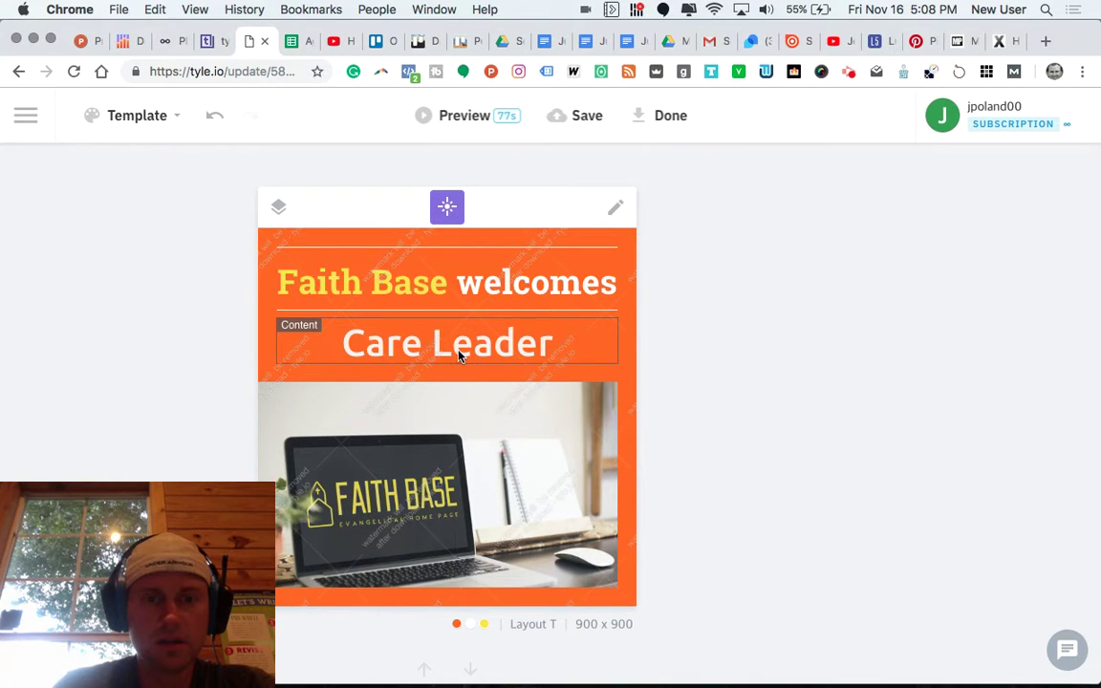
pyautogui.click(460, 352)
pyautogui.click(460, 352)
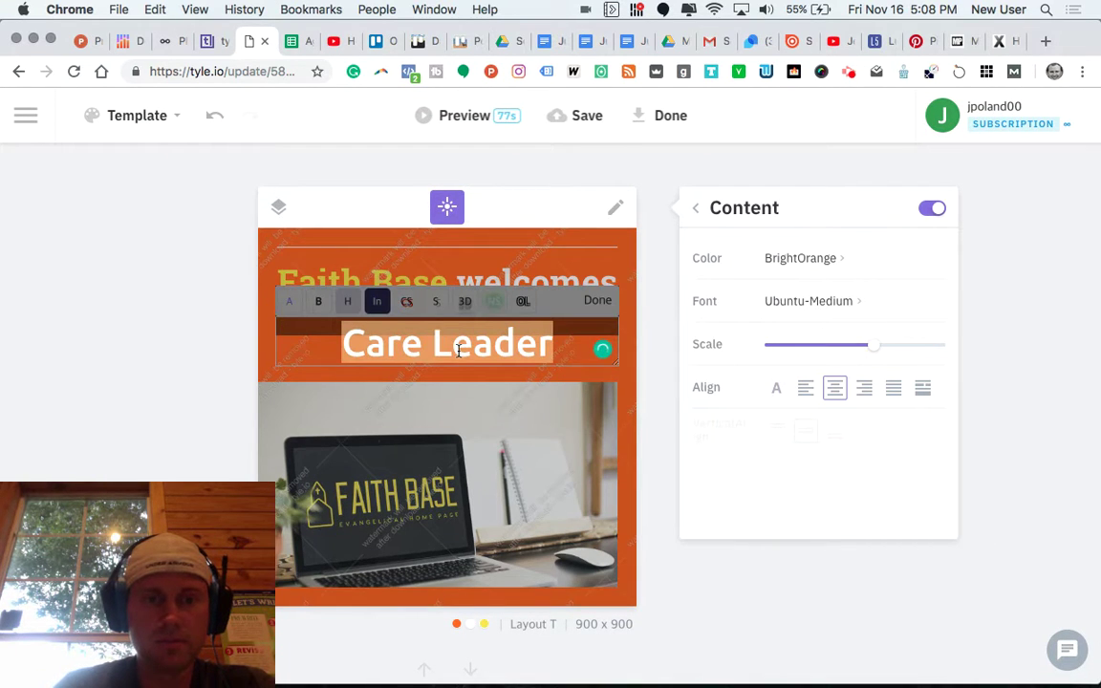
pyautogui.write('KSBJ')
pyautogui.click(120, 331)
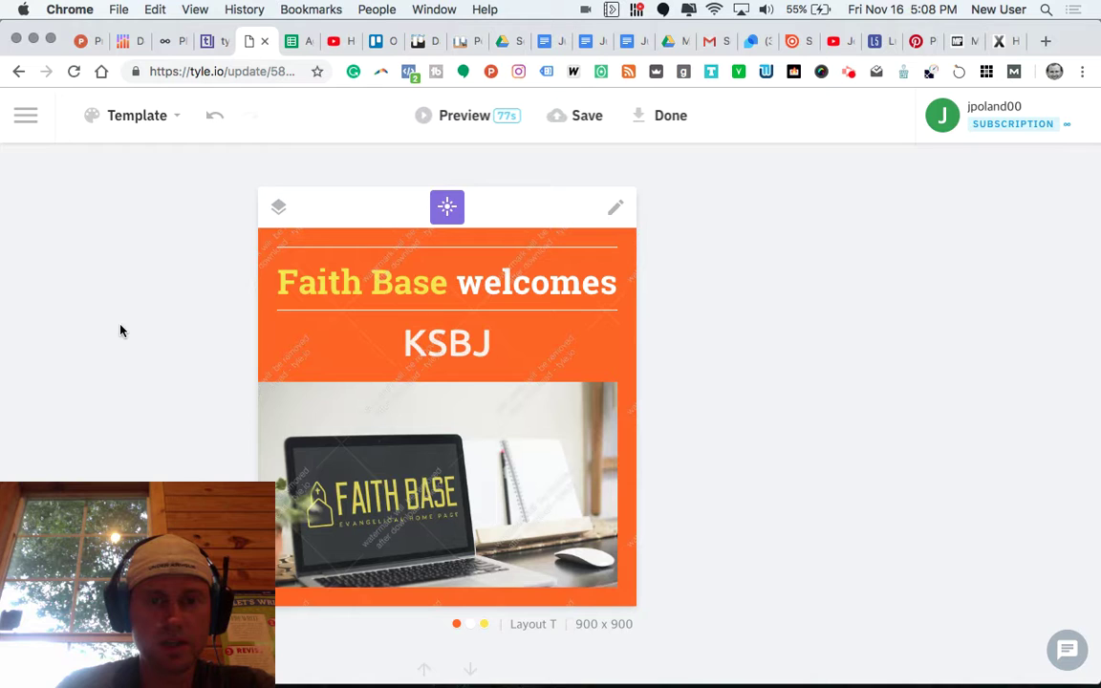
pyautogui.scroll(-10, 165, 380)
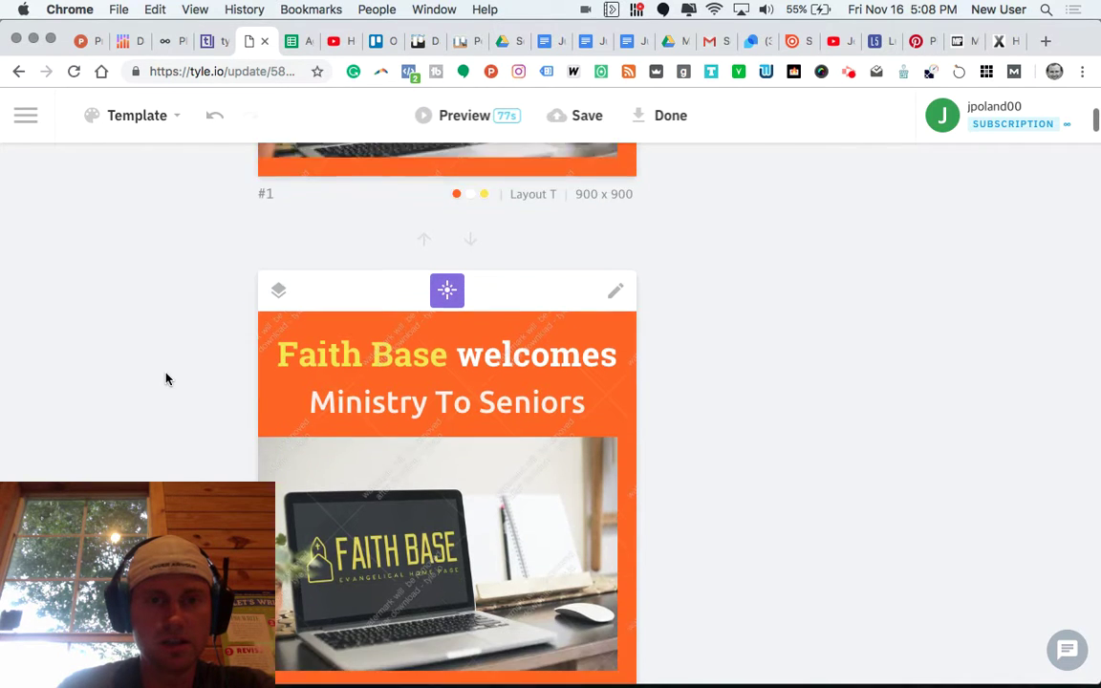
pyautogui.scroll(10, 344, 323)
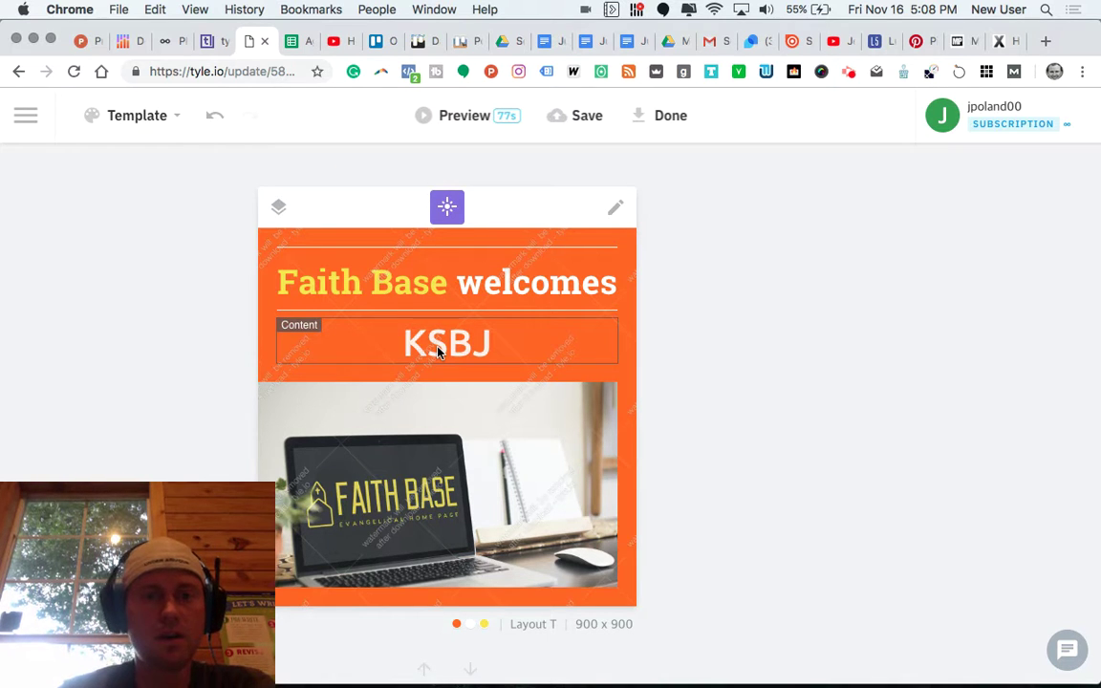
pyautogui.scroll(-5, 438, 352)
pyautogui.scroll(3, 438, 353)
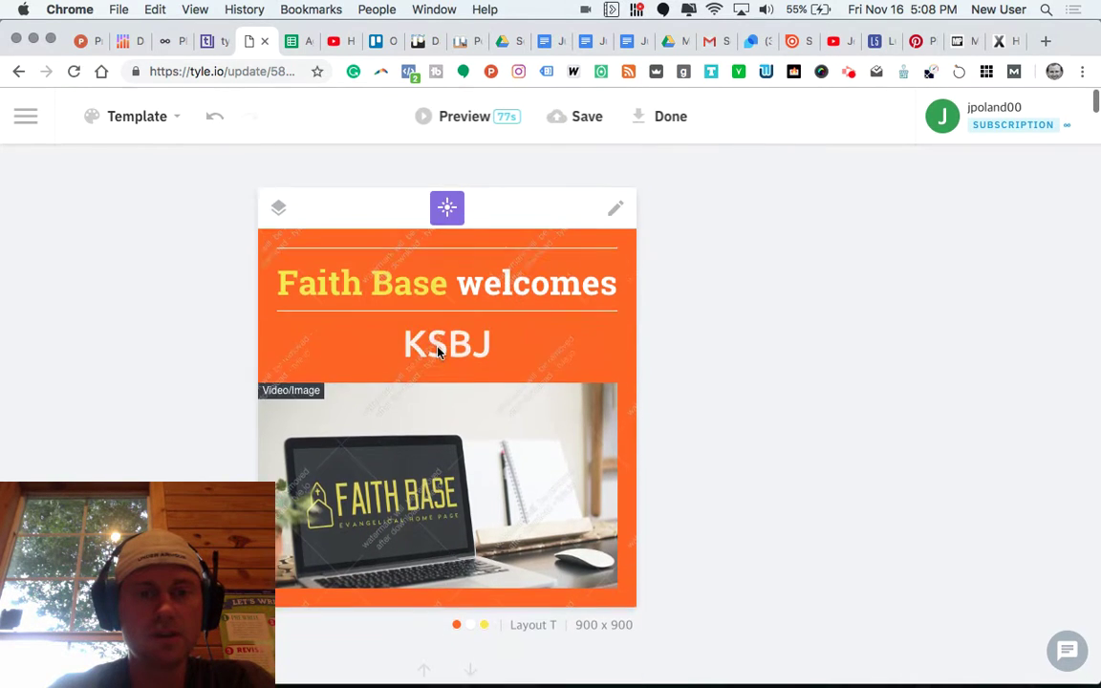
pyautogui.scroll(-20, 210, 357)
pyautogui.scroll(-20, 209, 356)
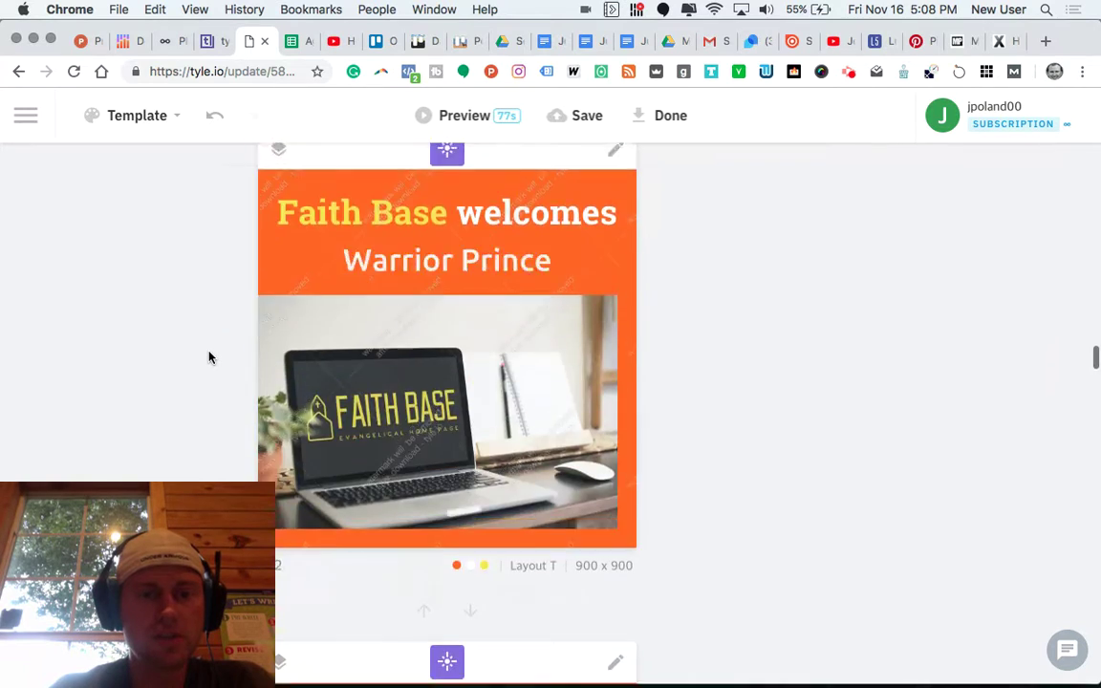
pyautogui.scroll(-10, 210, 356)
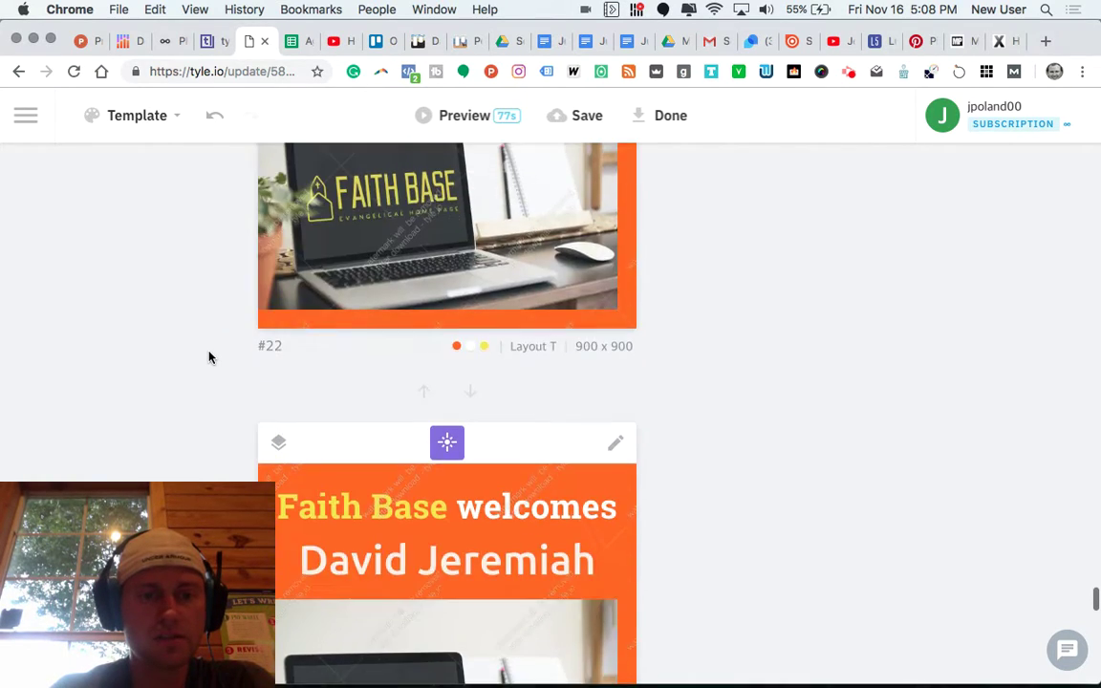
pyautogui.scroll(-3, 210, 356)
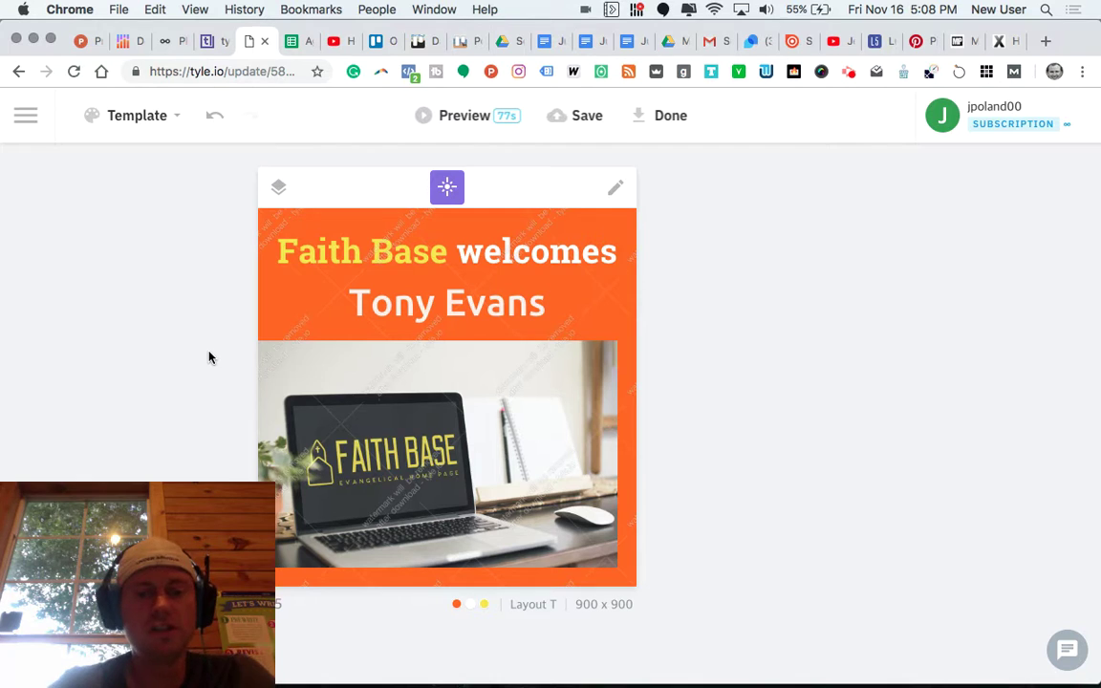
pyautogui.scroll(20, 209, 357)
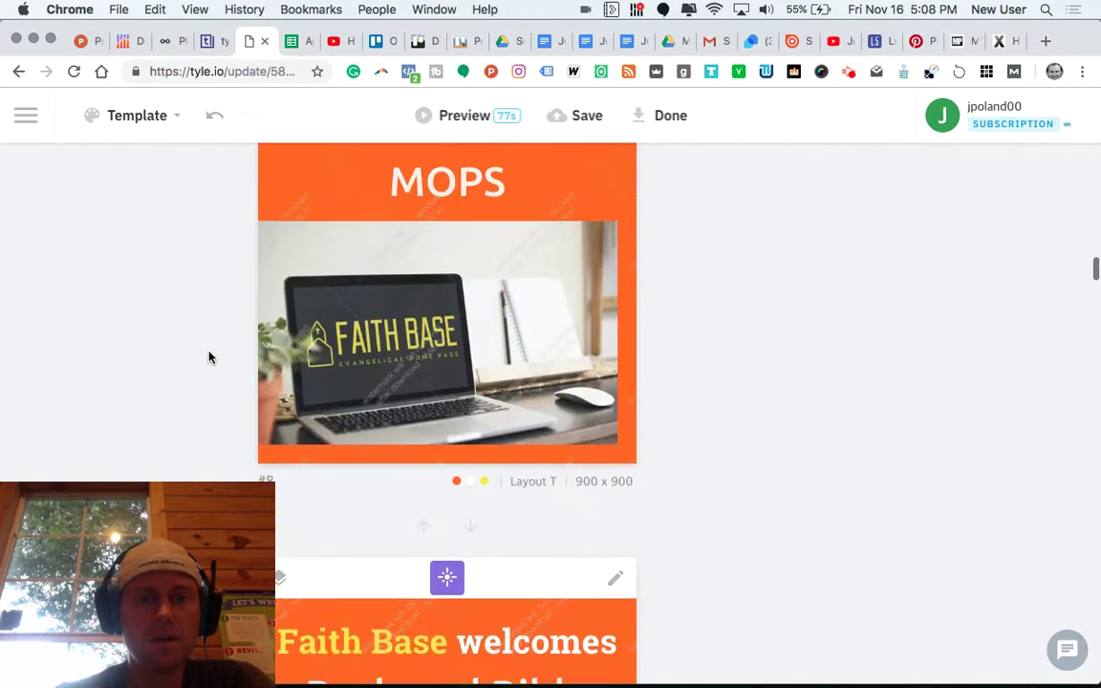
pyautogui.scroll(10, 209, 357)
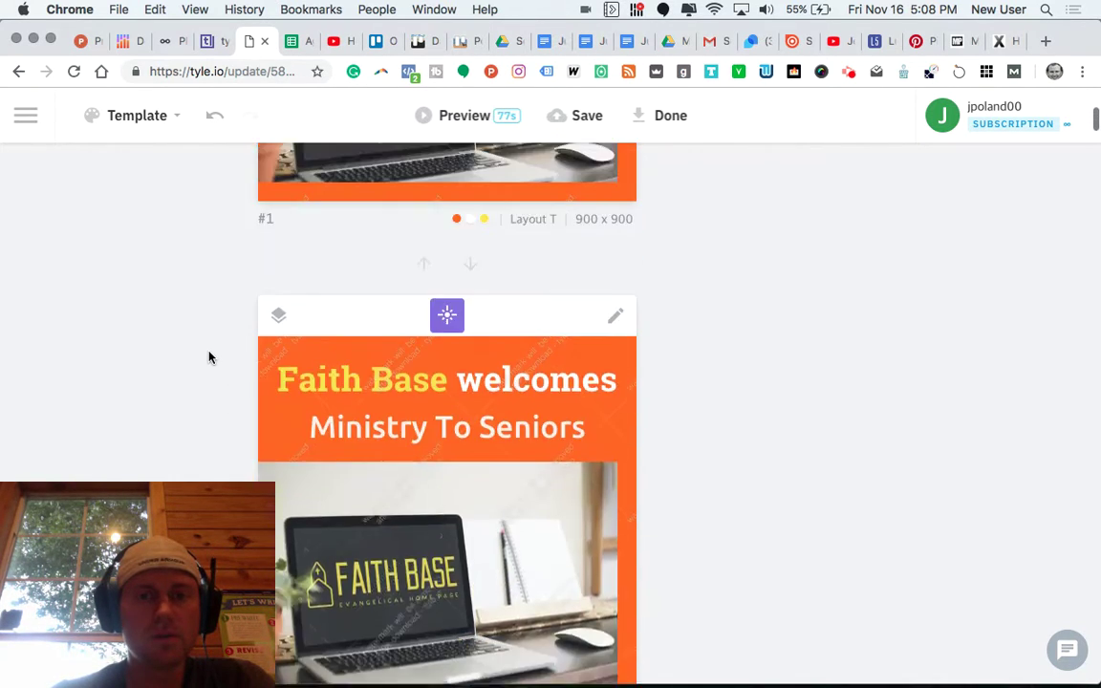
pyautogui.scroll(5, 210, 356)
pyautogui.scroll(-2, 210, 356)
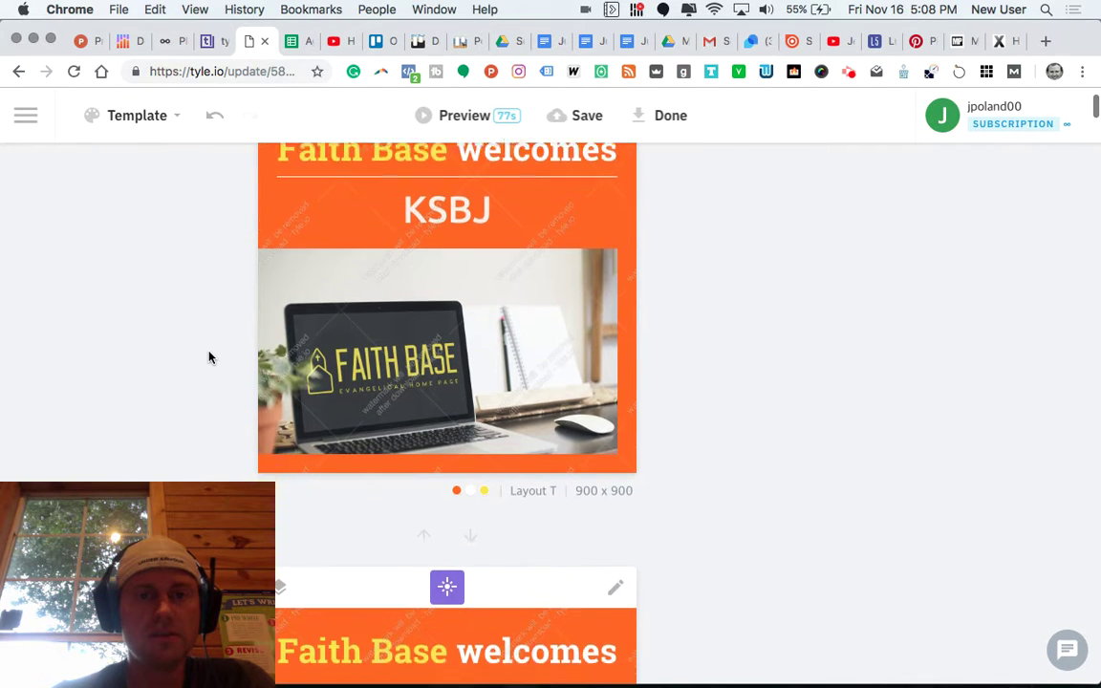
pyautogui.scroll(-2, 210, 357)
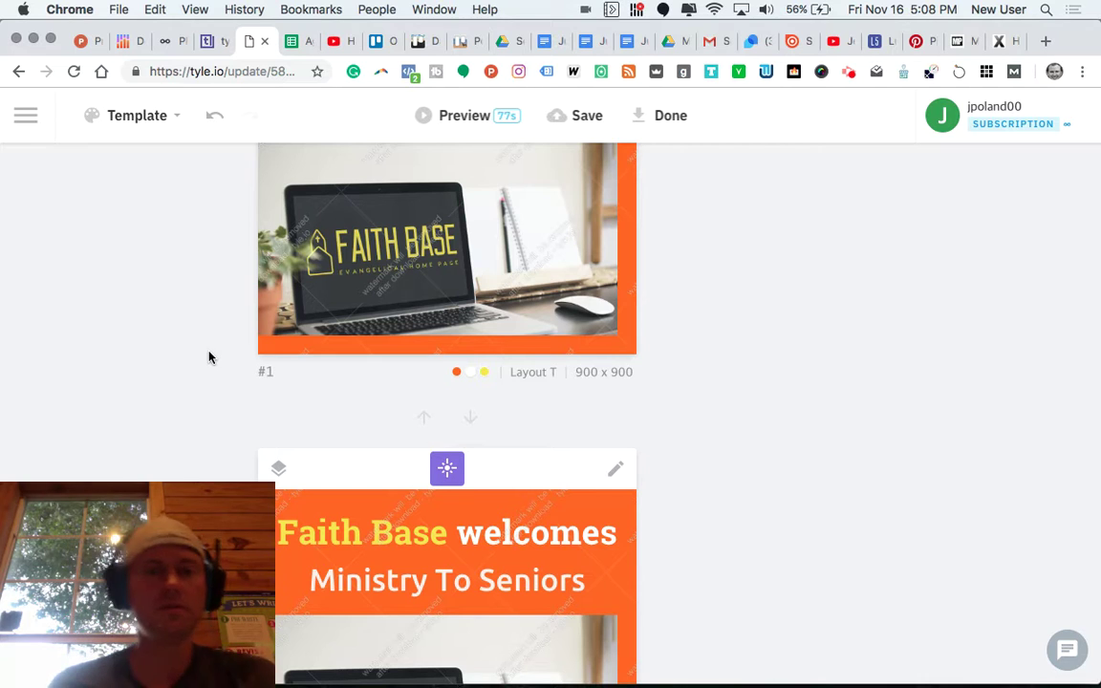
pyautogui.scroll(4, 178, 336)
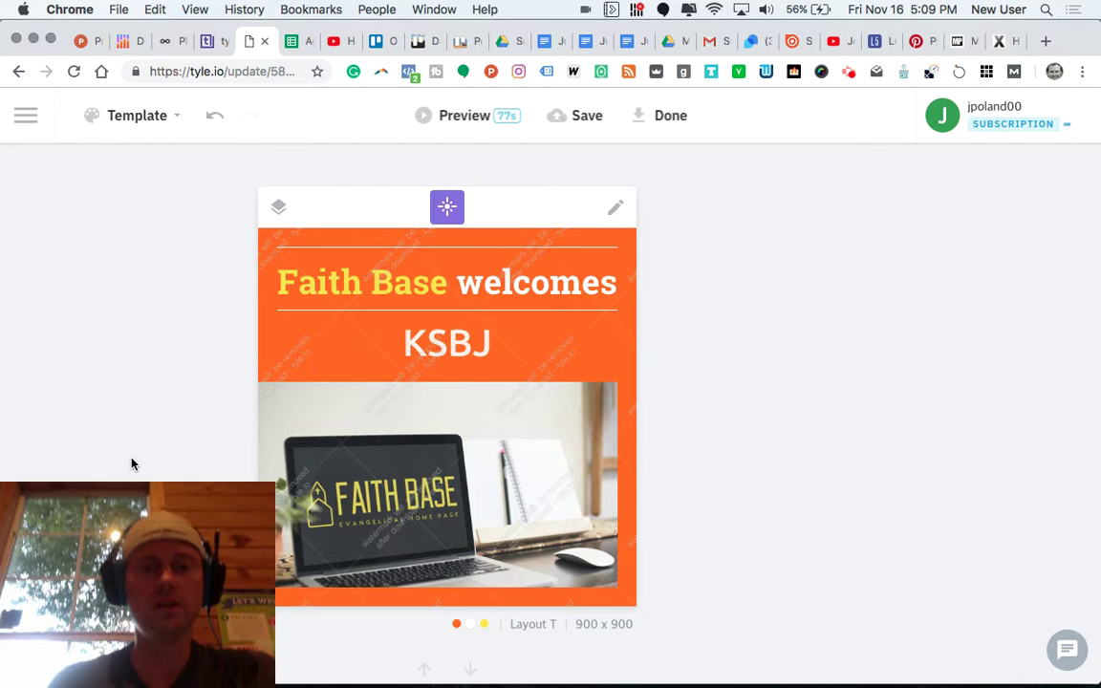
pyautogui.scroll(-1, 132, 463)
pyautogui.scroll(-5, 132, 464)
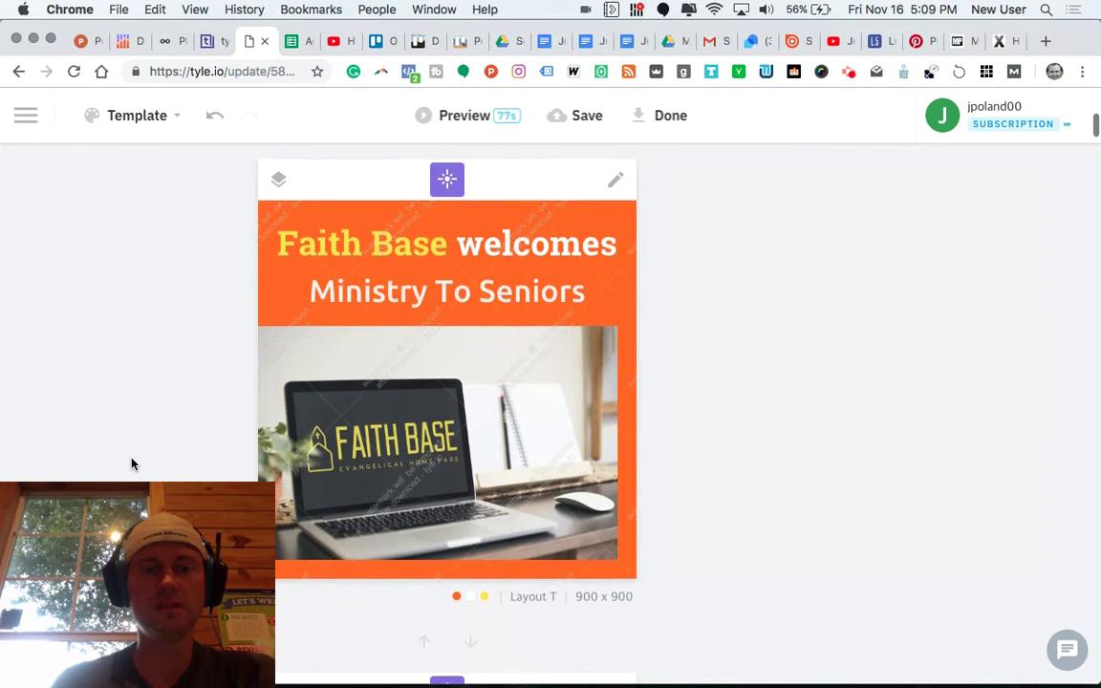
# Paste KLove from the spreadsheet over the Ministry To Seniors name on slide 2
pyautogui.click(350, 298)
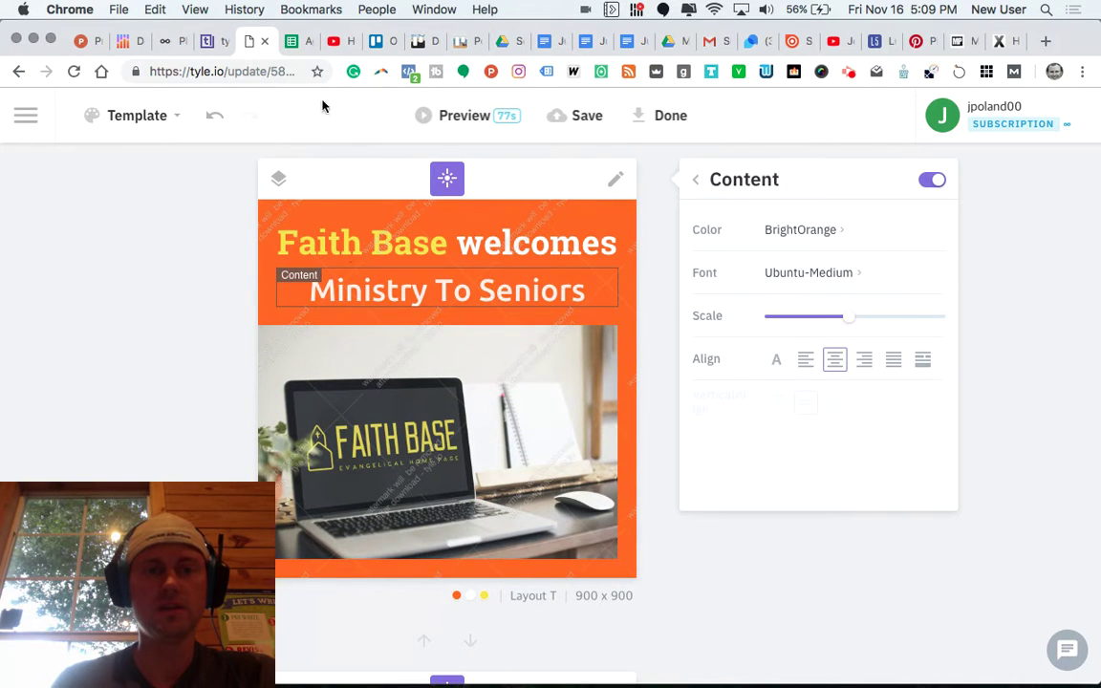
pyautogui.click(294, 41)
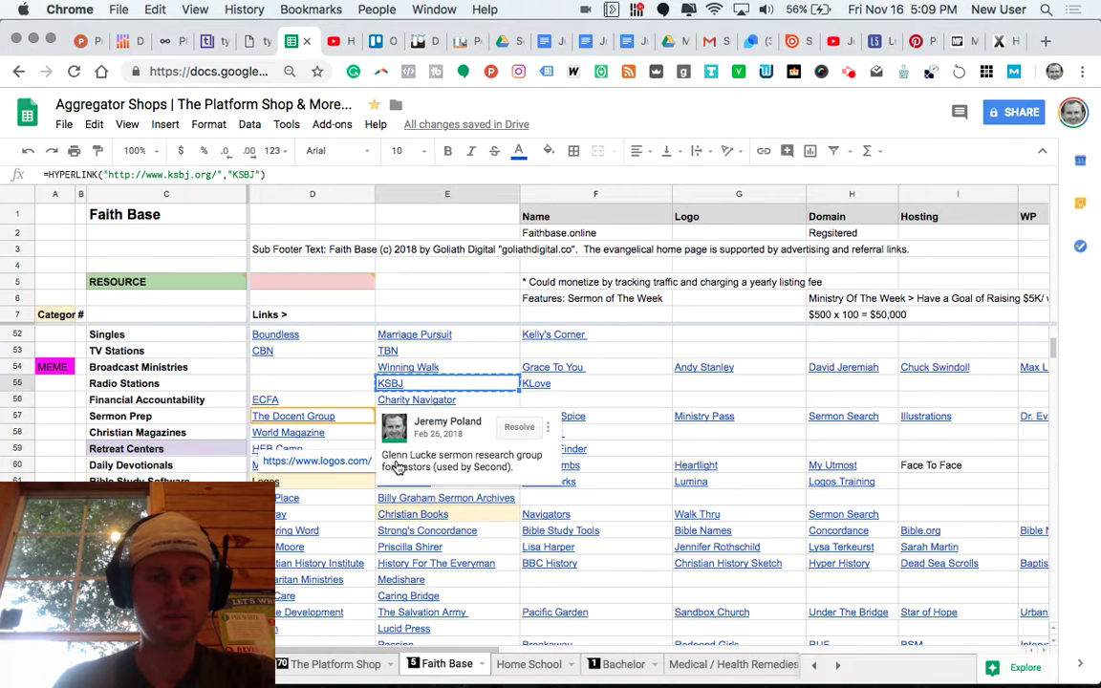
pyautogui.click(553, 386)
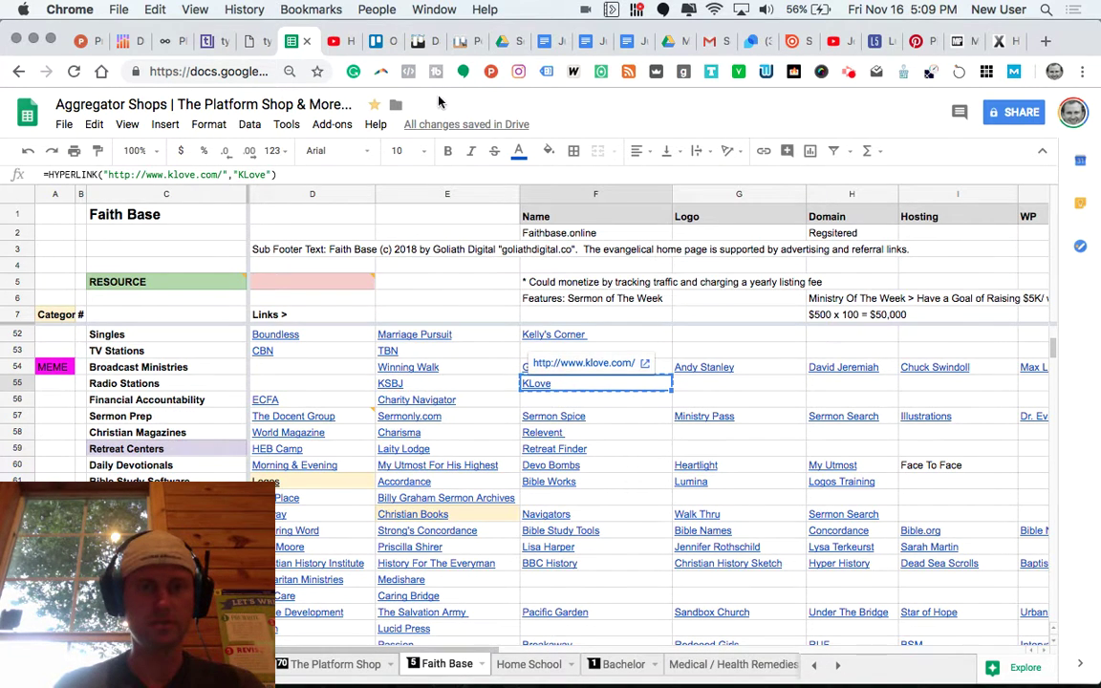
pyautogui.click(256, 42)
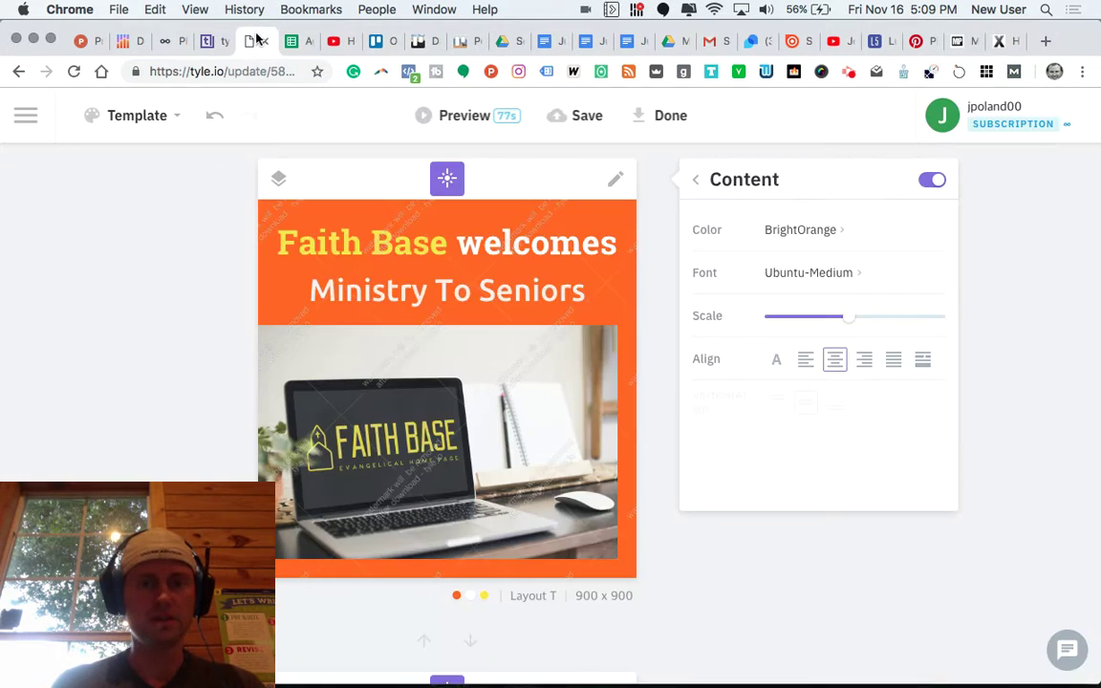
pyautogui.doubleClick(404, 300)
pyautogui.write('KLove')
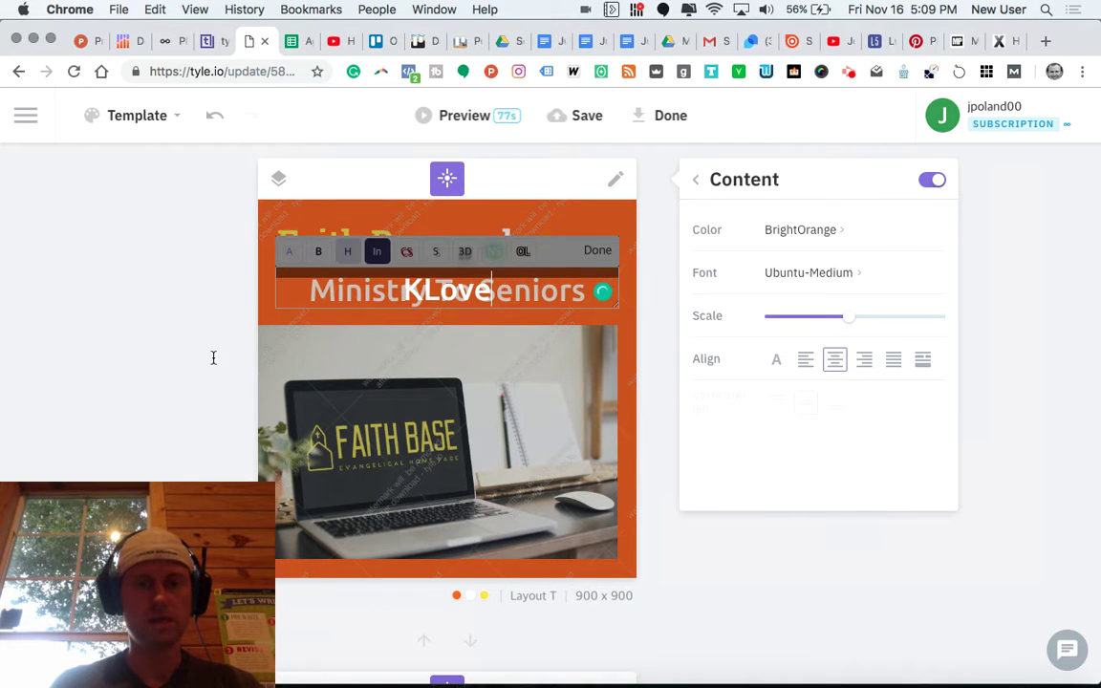
pyautogui.scroll(-1, 187, 375)
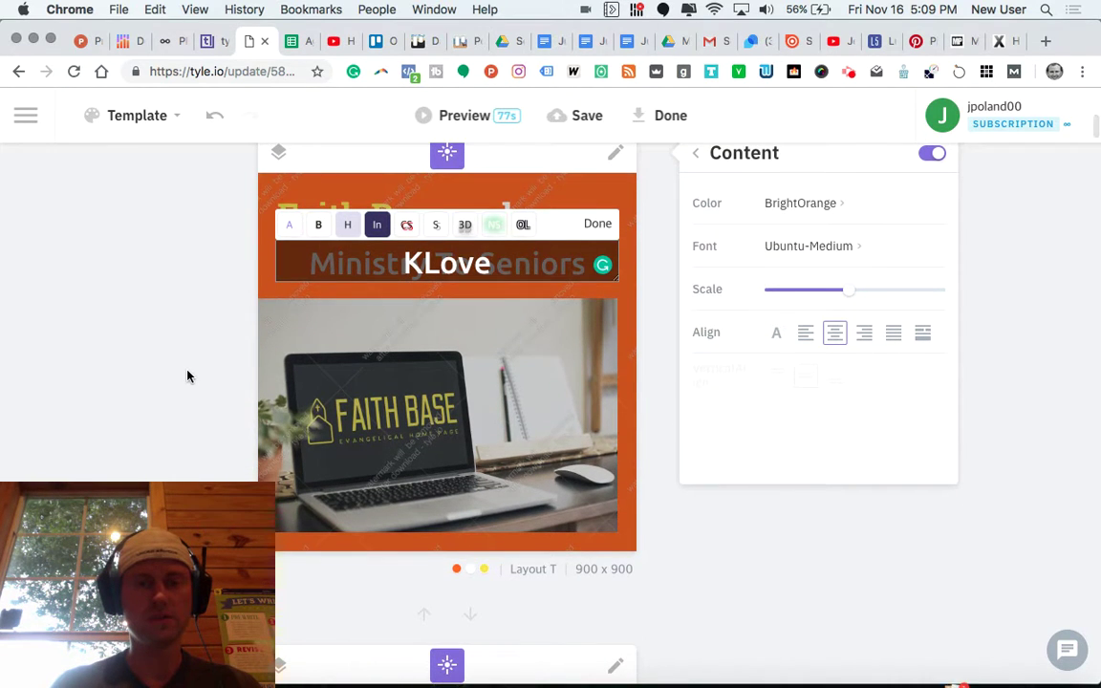
pyautogui.scroll(-1, 188, 376)
pyautogui.scroll(-1, 187, 376)
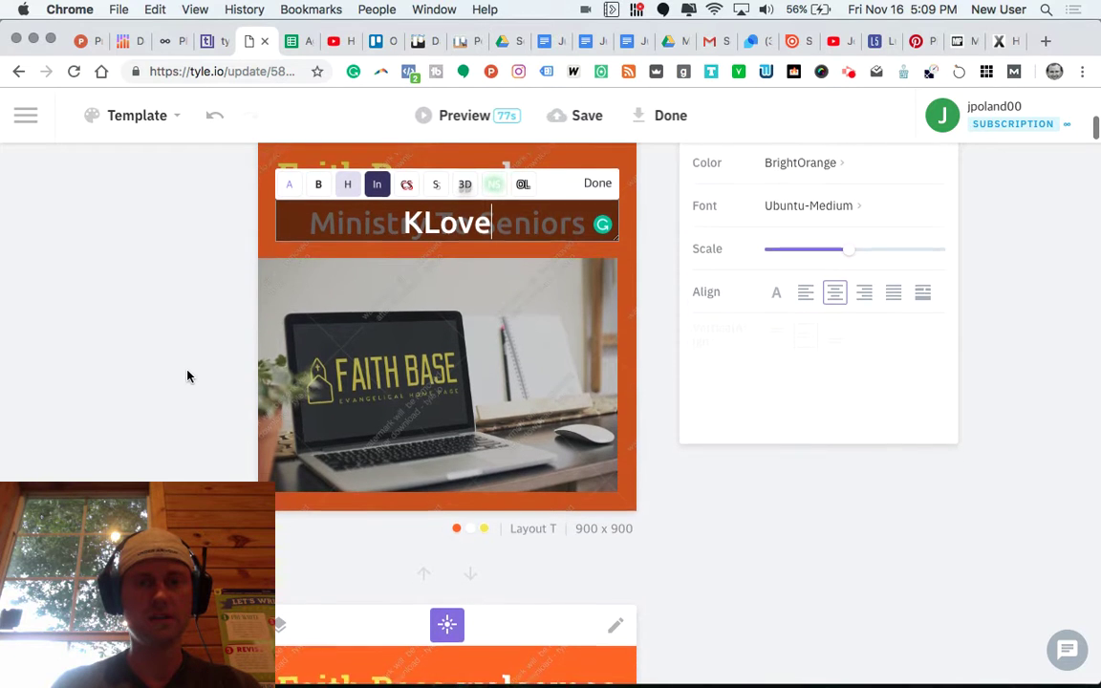
pyautogui.scroll(-10, 187, 376)
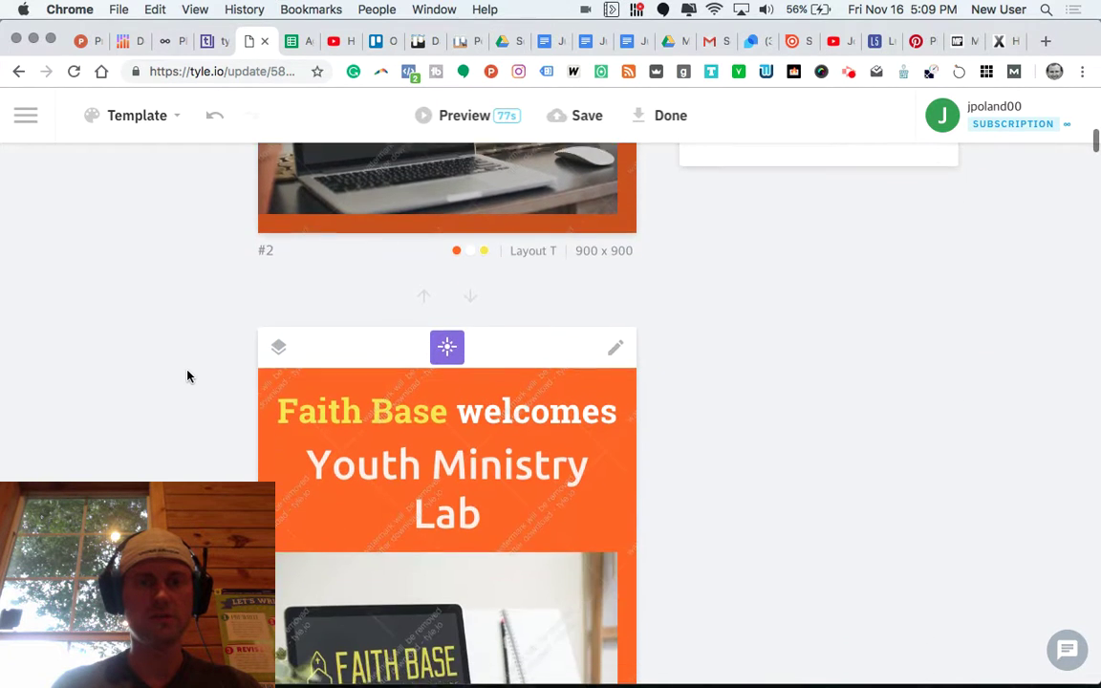
pyautogui.scroll(-5, 188, 375)
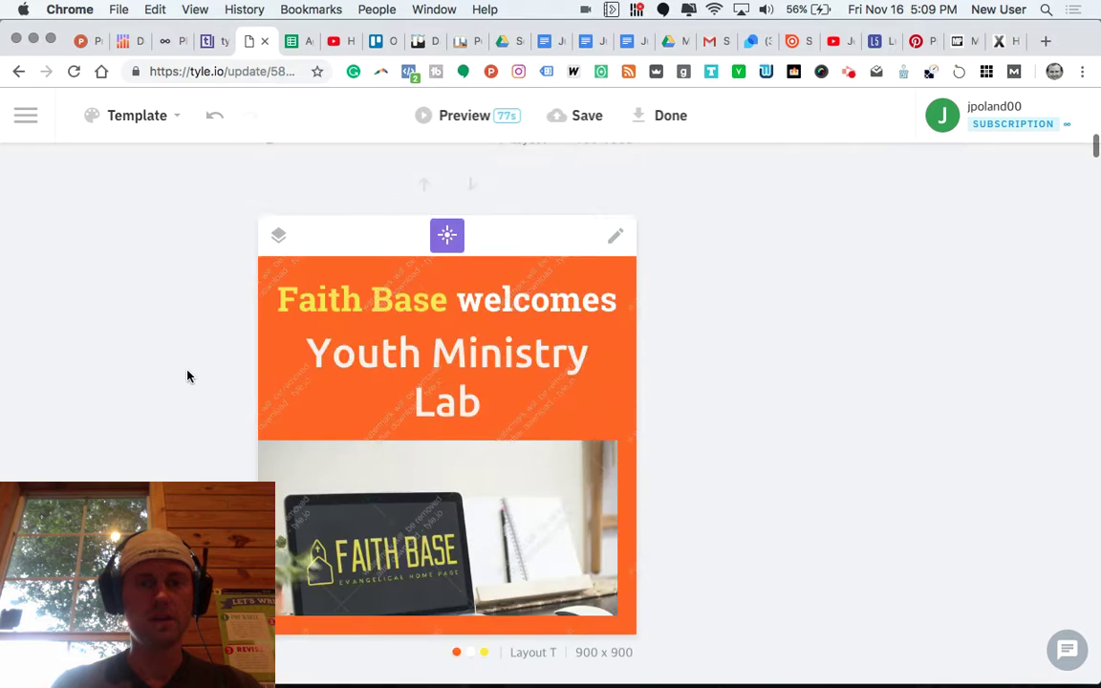
pyautogui.scroll(-5, 187, 376)
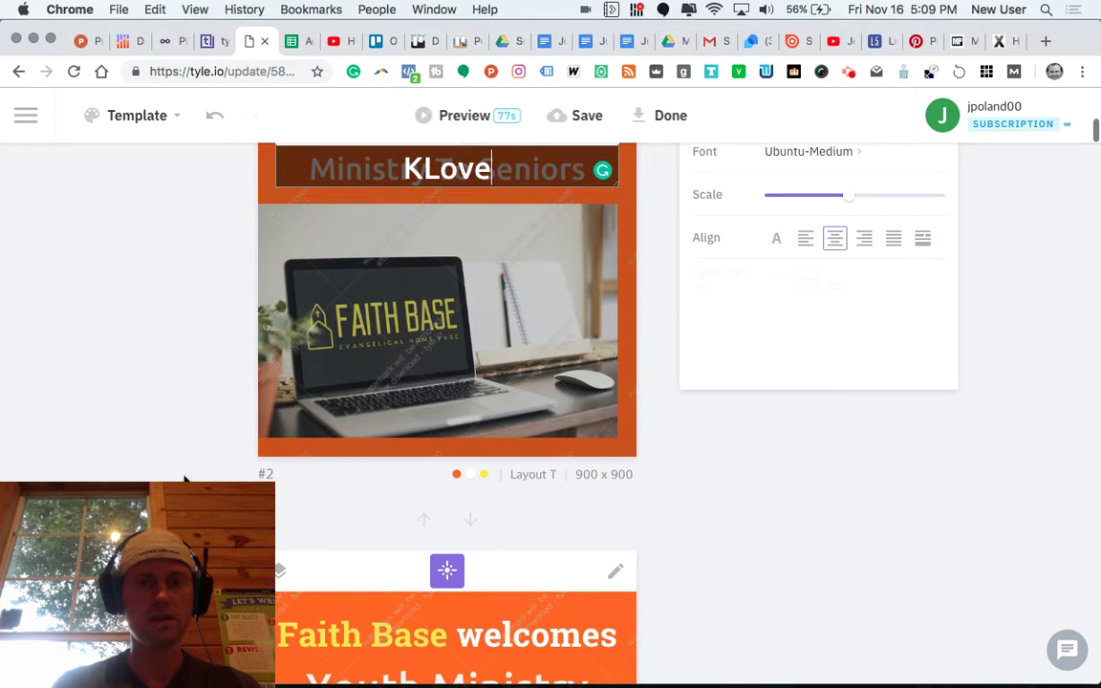
pyautogui.click(185, 481)
# Move past slide 2 and select the ECFA entry in spreadsheet cell D56
pyautogui.scroll(-5, 454, 292)
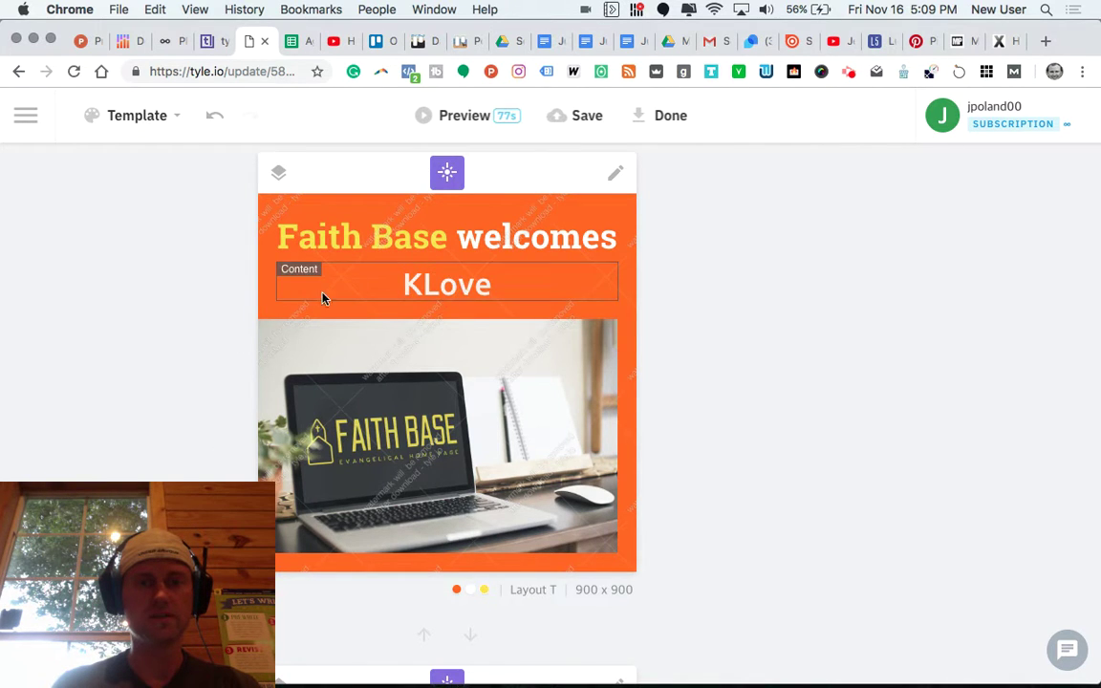
pyautogui.scroll(-3, 201, 418)
pyautogui.scroll(-5, 200, 418)
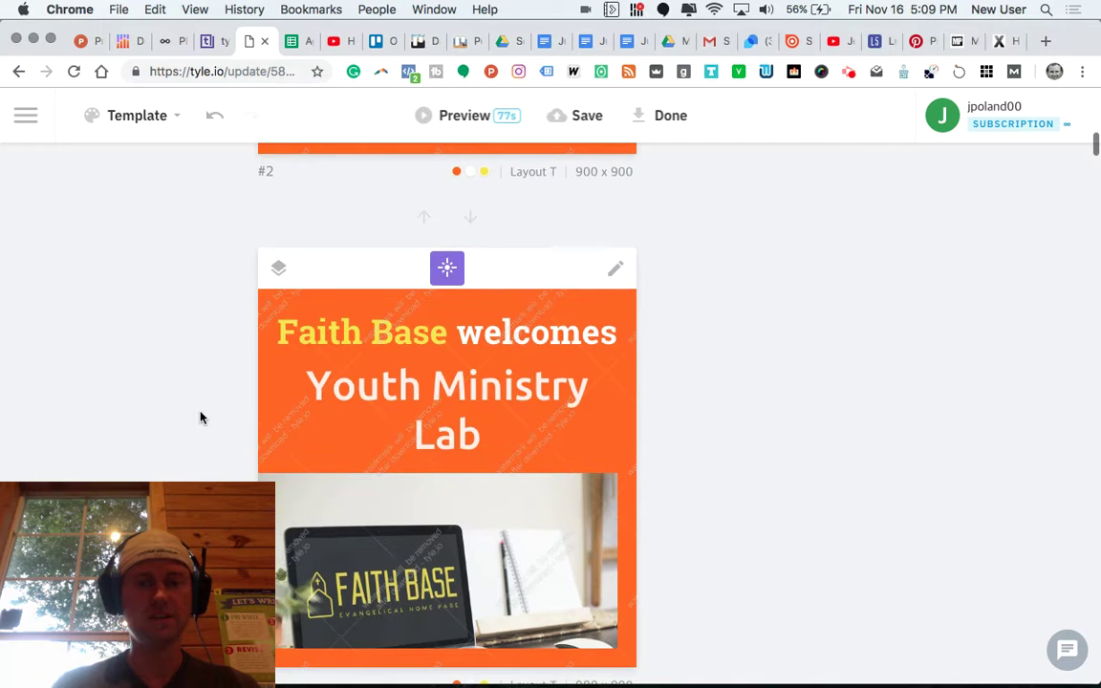
pyautogui.click(296, 41)
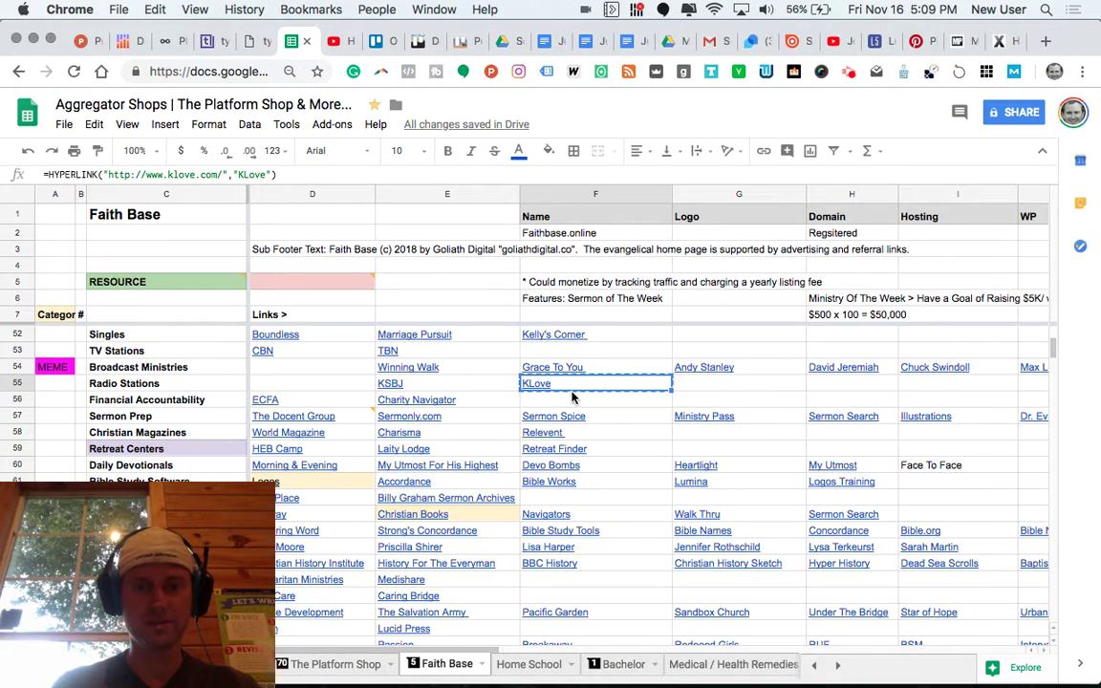
pyautogui.click(348, 405)
# Replace the Youth Ministry Lab title with ECFA
pyautogui.click(260, 43)
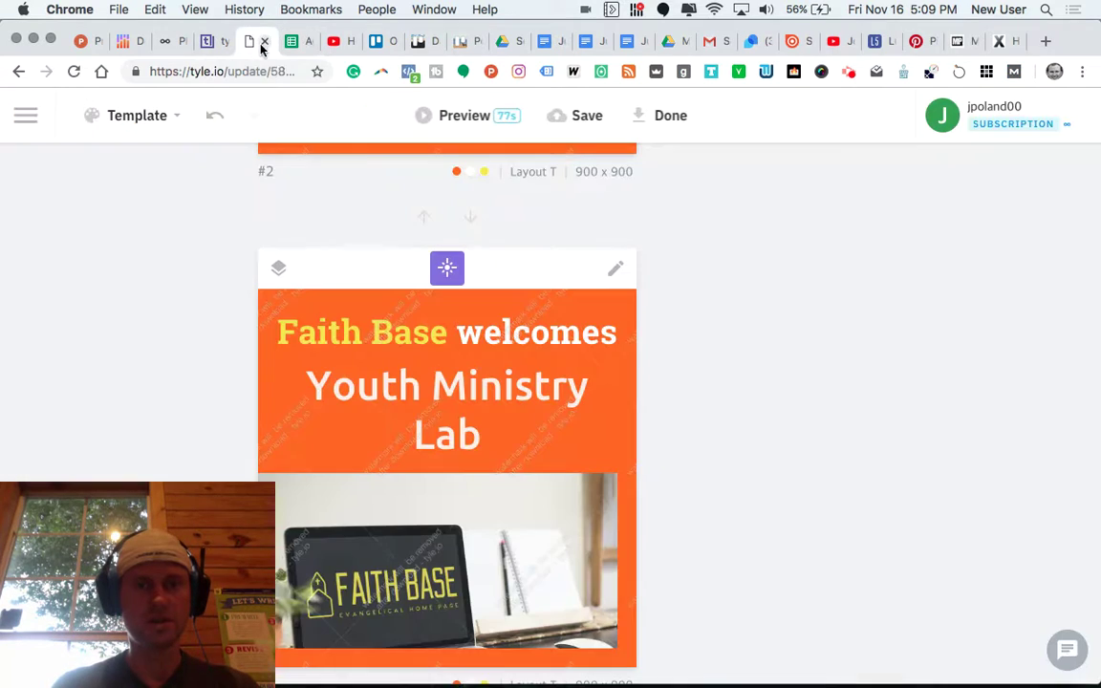
pyautogui.doubleClick(441, 402)
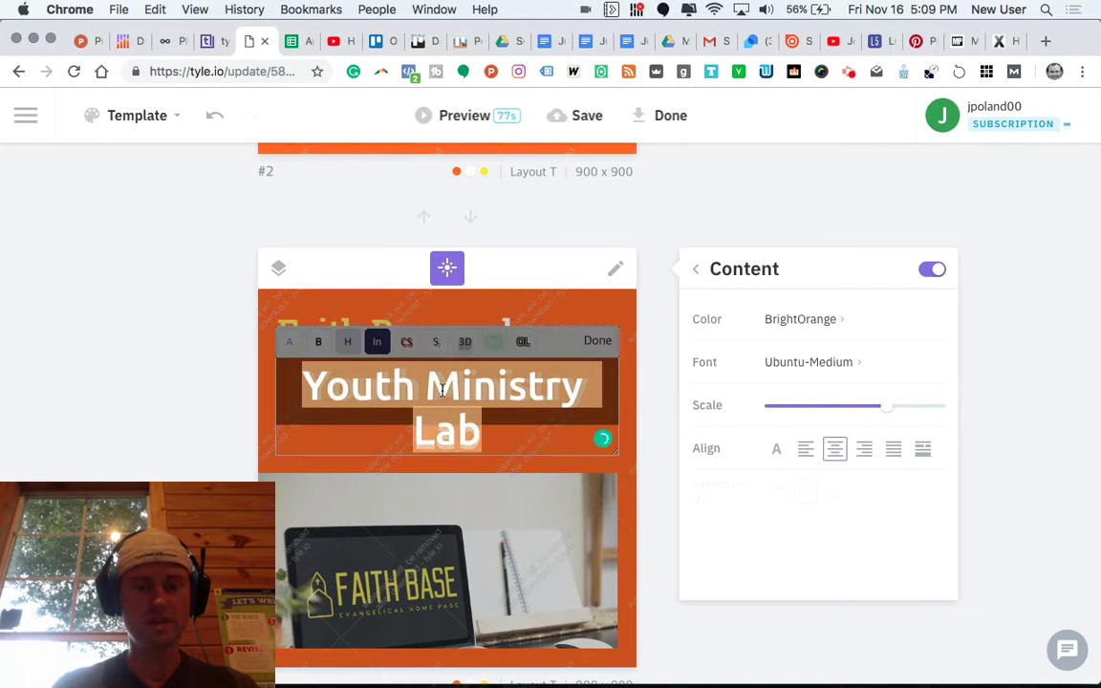
pyautogui.write('ECFA')
pyautogui.scroll(-1, 242, 441)
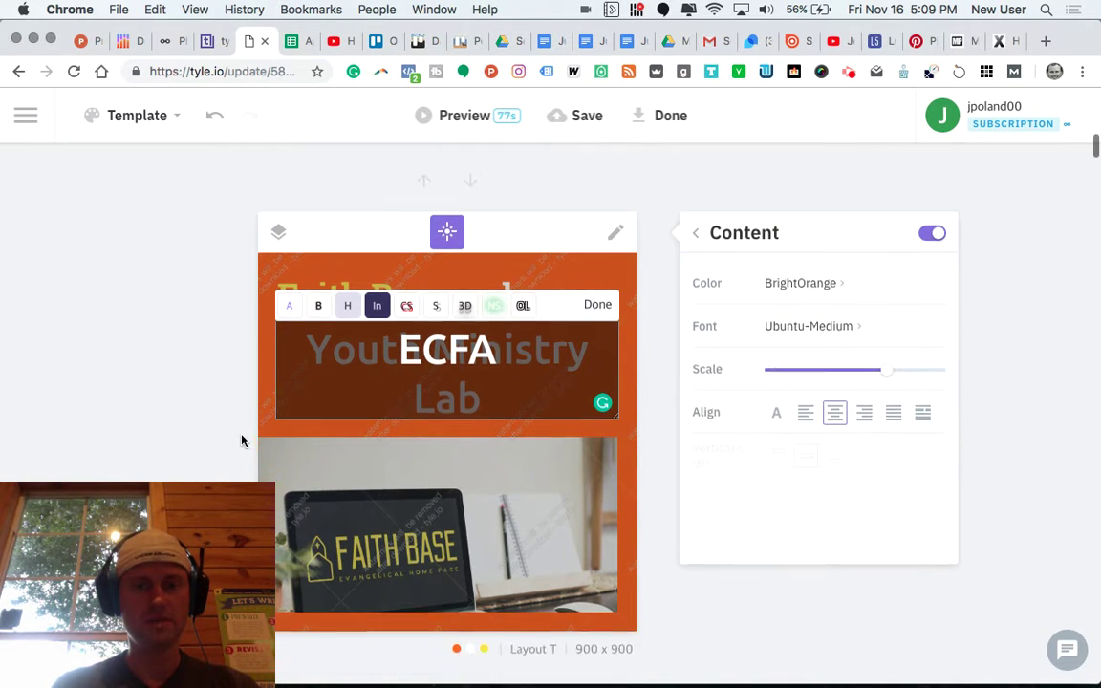
pyautogui.scroll(-9, 330, 442)
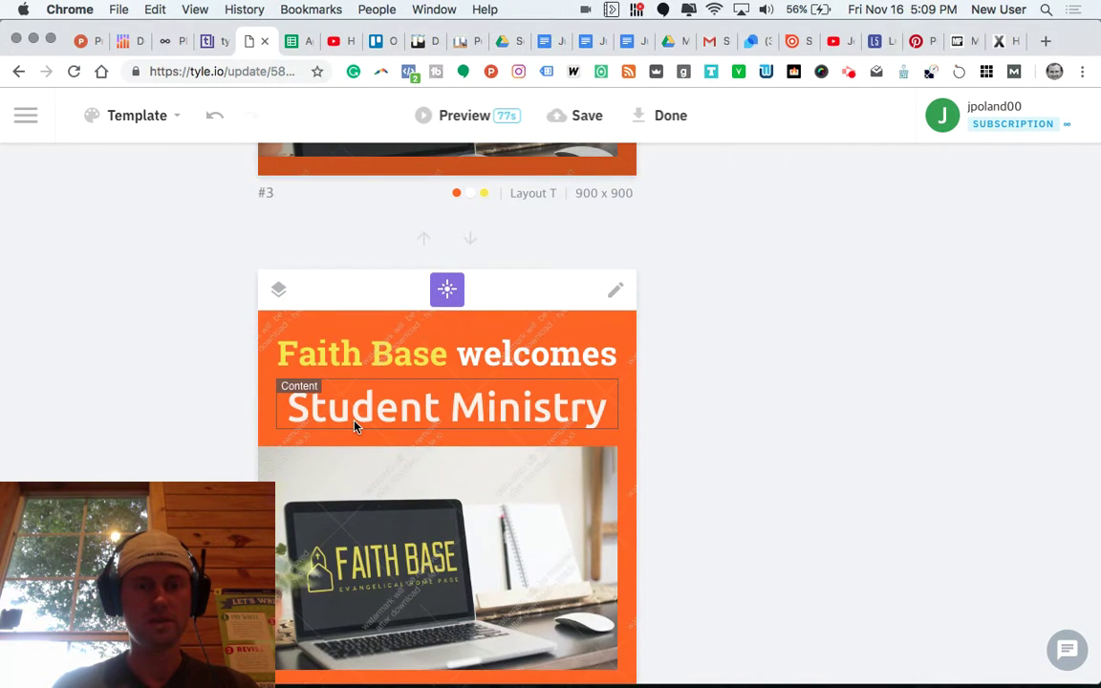
# Replace the Student Ministry title with Charity Navigator from cell E56
pyautogui.click(334, 419)
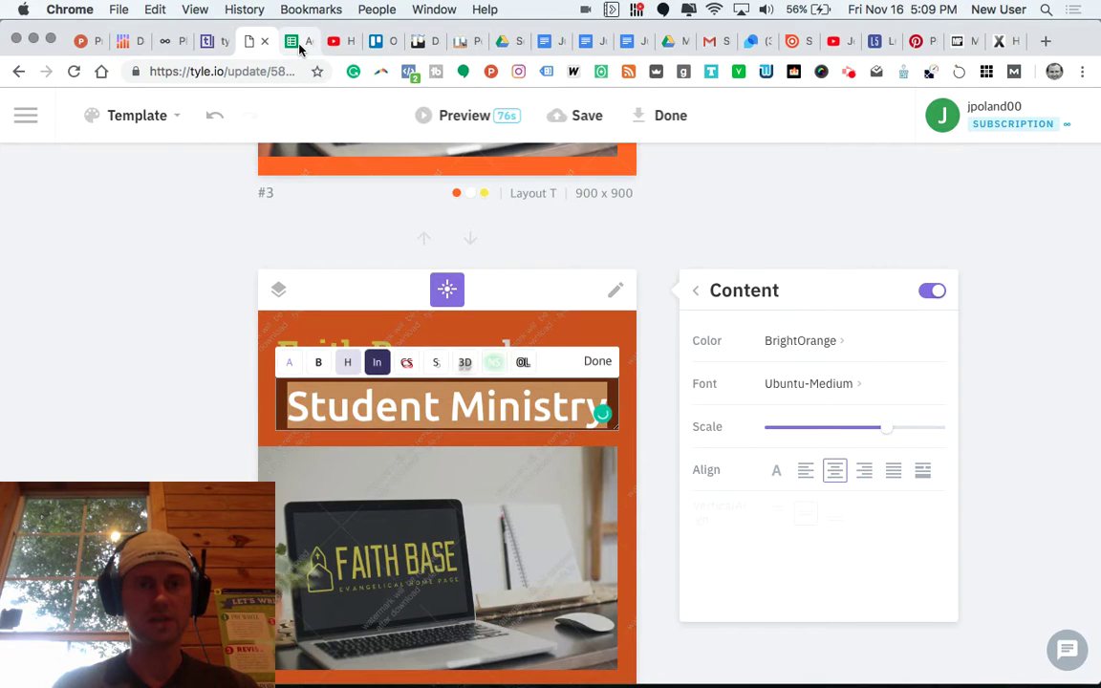
pyautogui.click(299, 43)
pyautogui.click(471, 402)
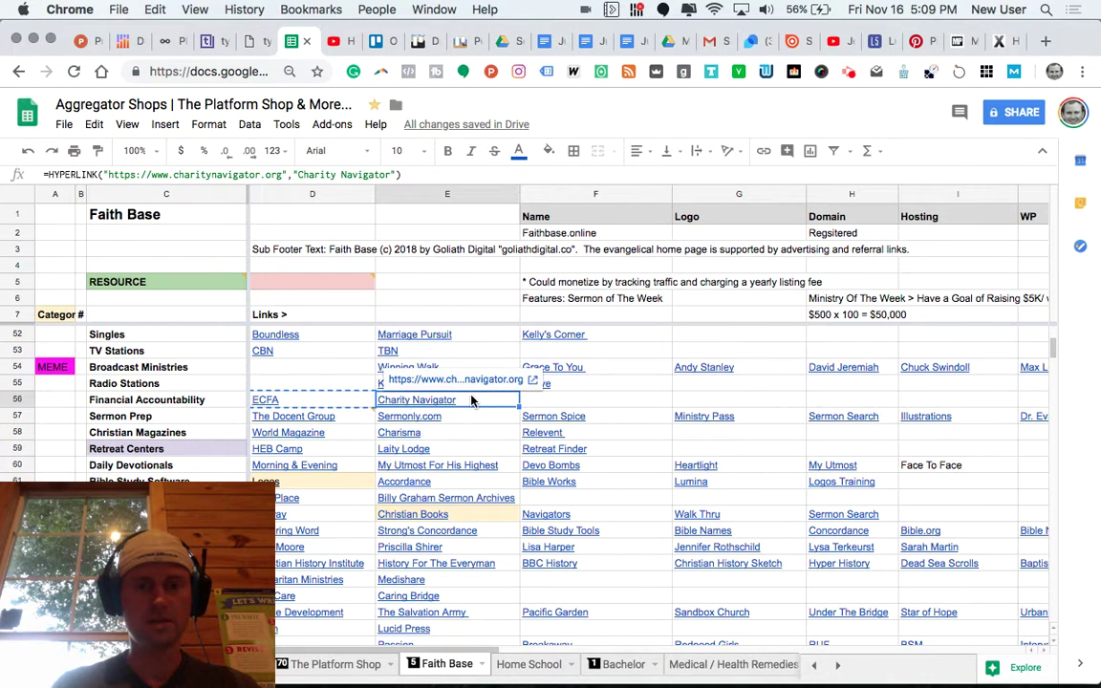
pyautogui.click(256, 43)
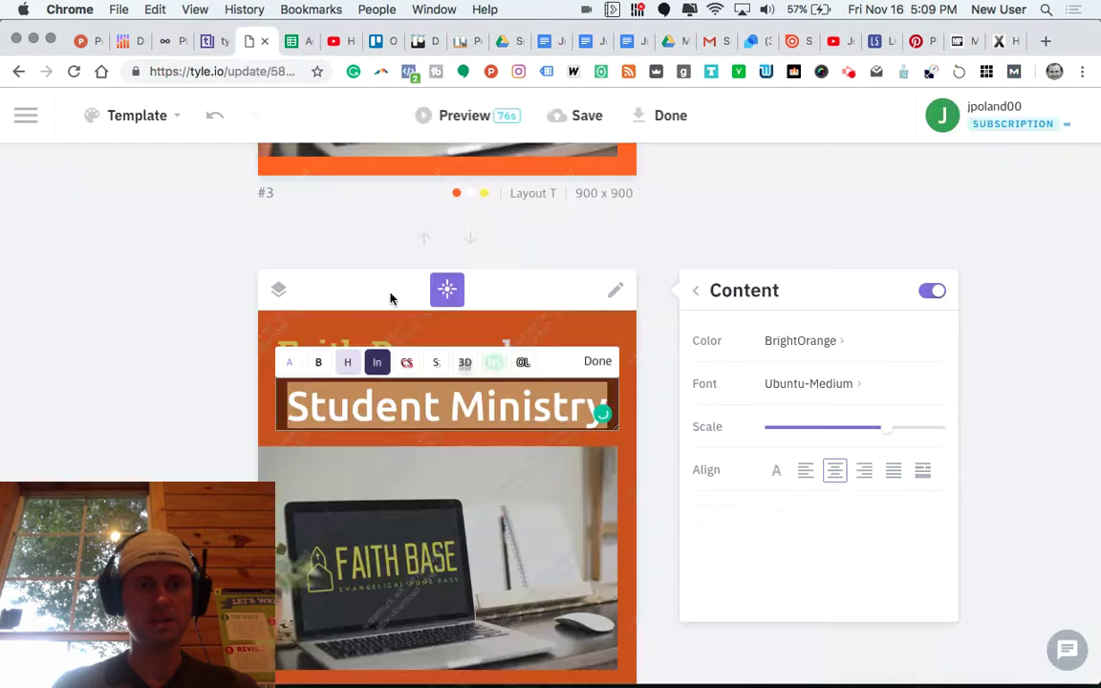
pyautogui.write('Charity Navigator')
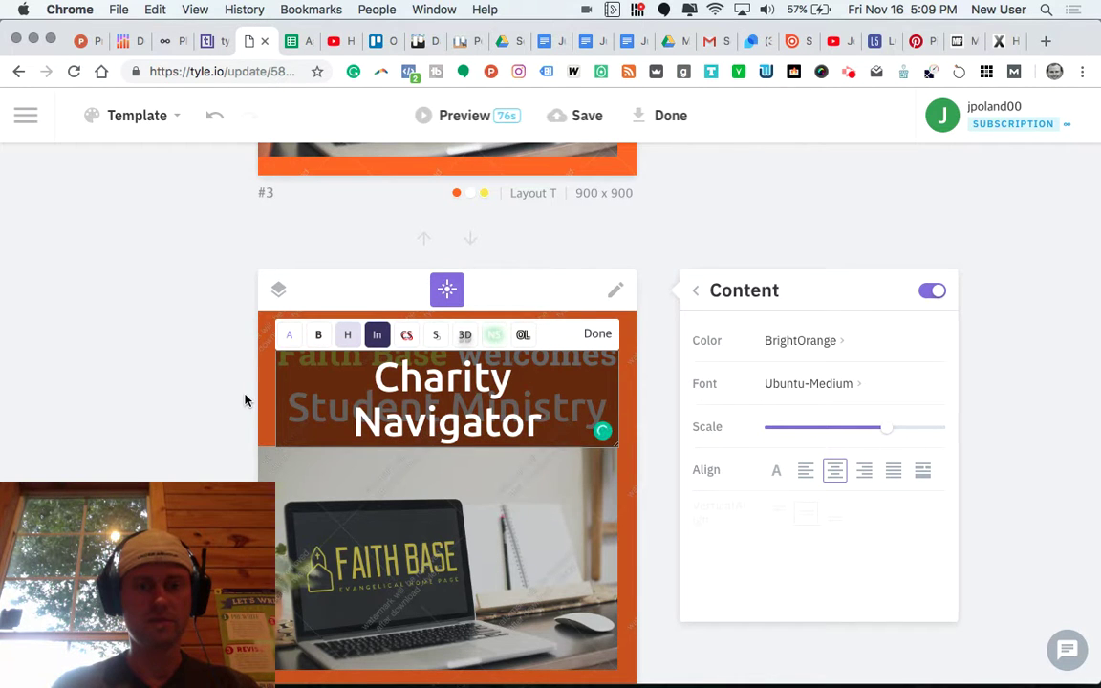
pyautogui.scroll(5, 220, 379)
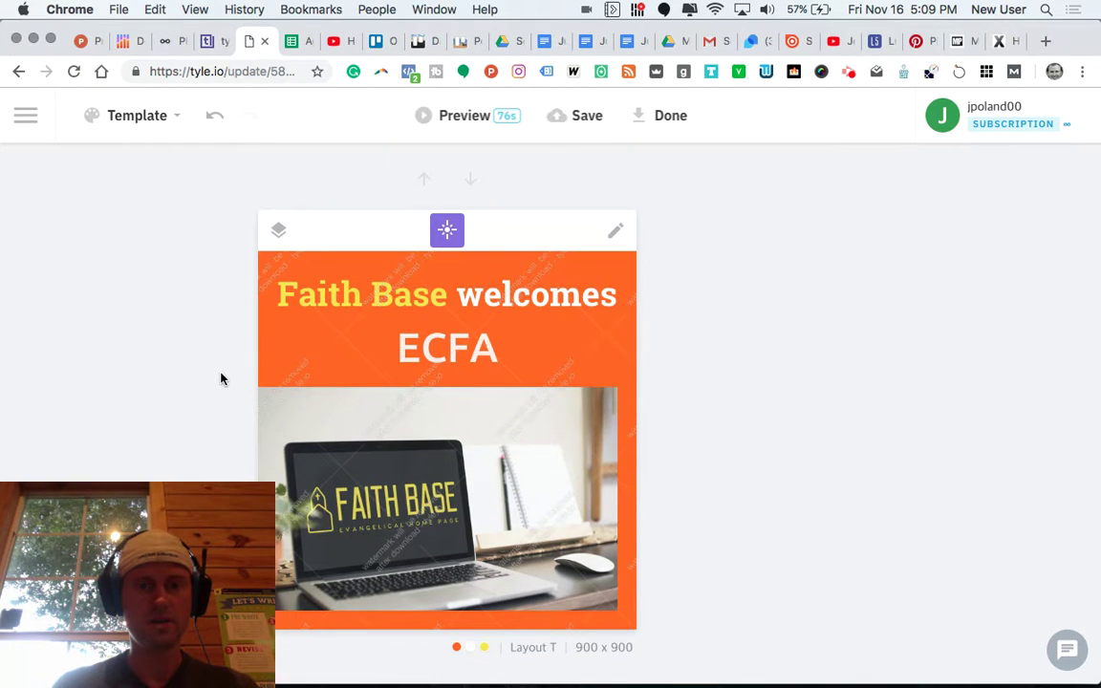
pyautogui.scroll(-10, 220, 379)
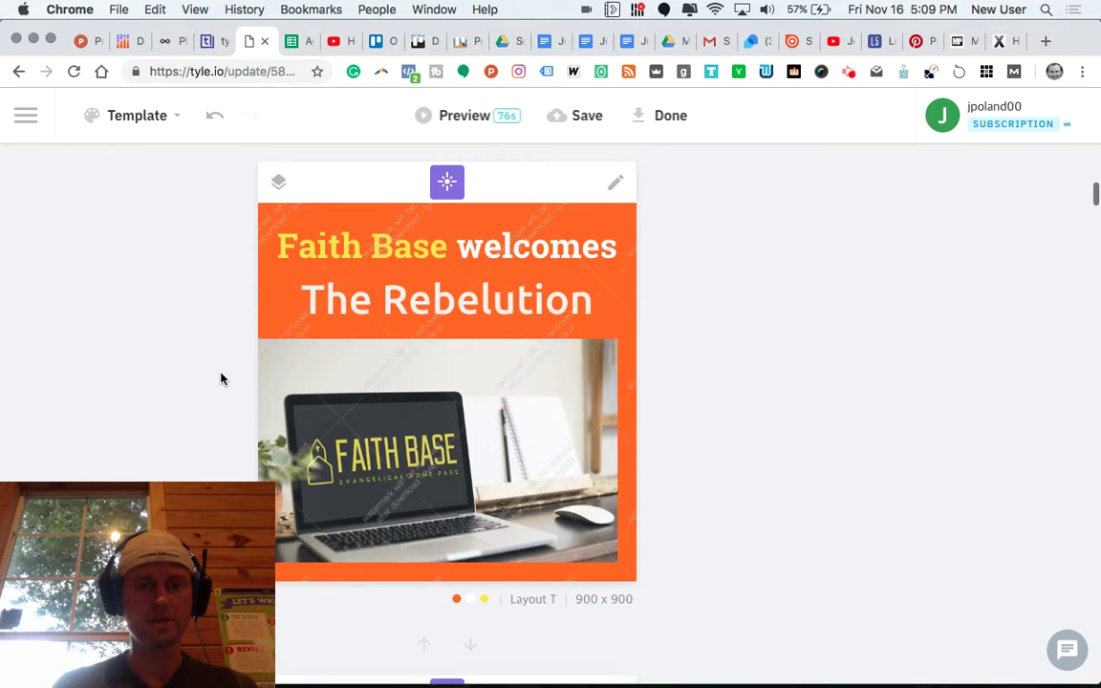
# Replace The Rebelution title with The Docent Group from cell D57
pyautogui.click(276, 303)
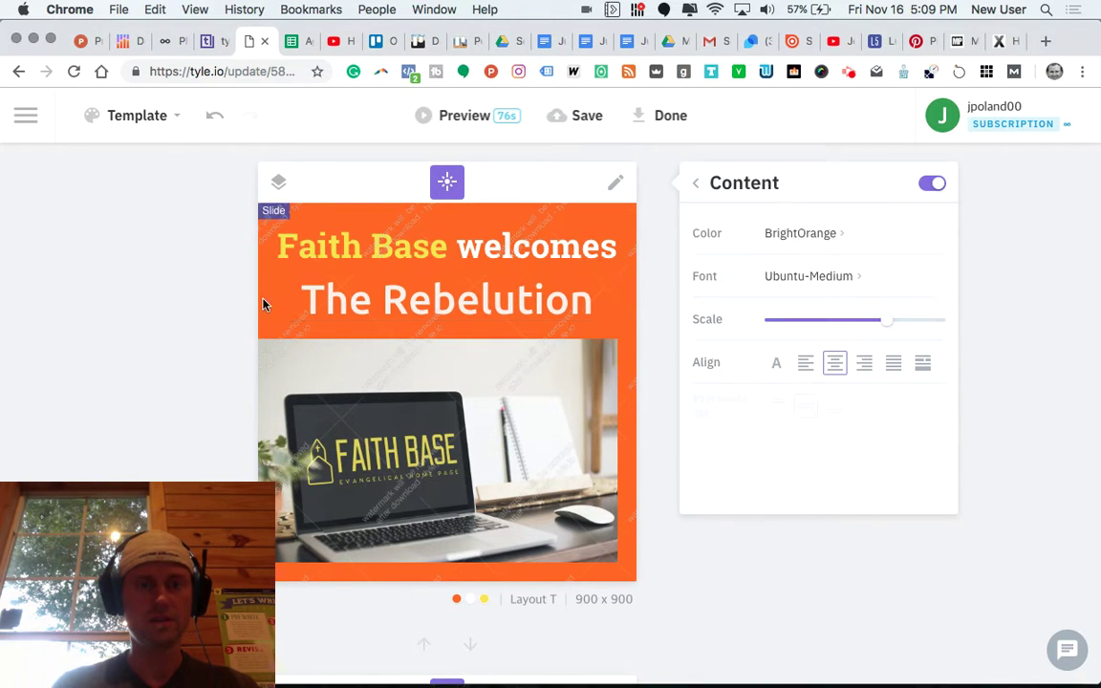
pyautogui.click(293, 41)
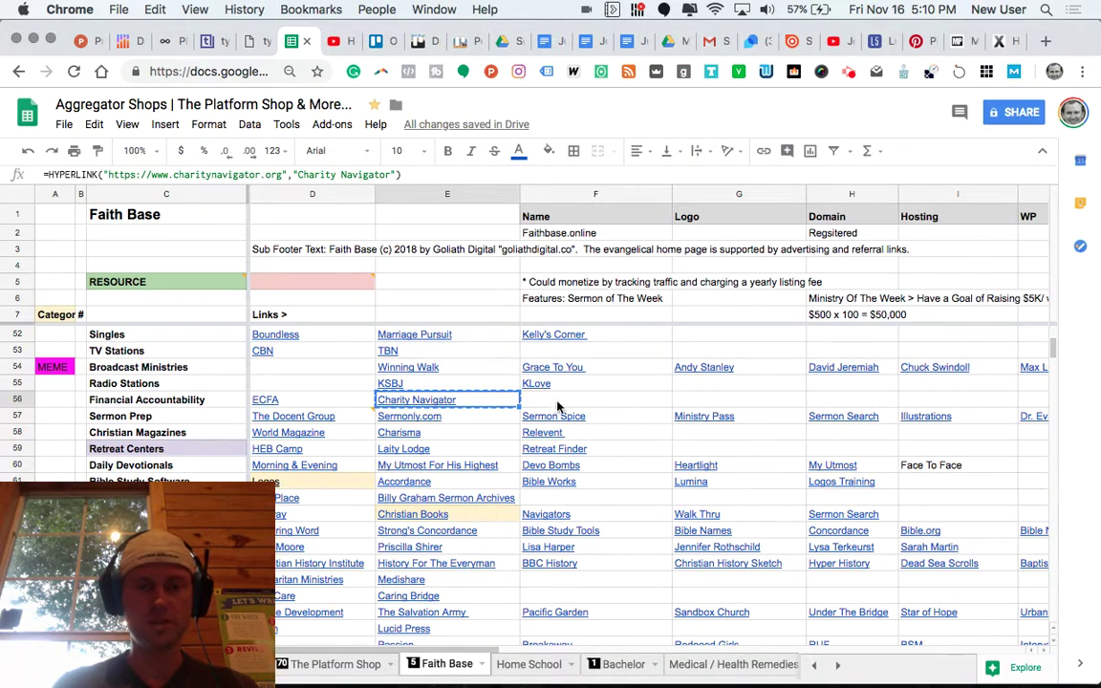
pyautogui.click(359, 418)
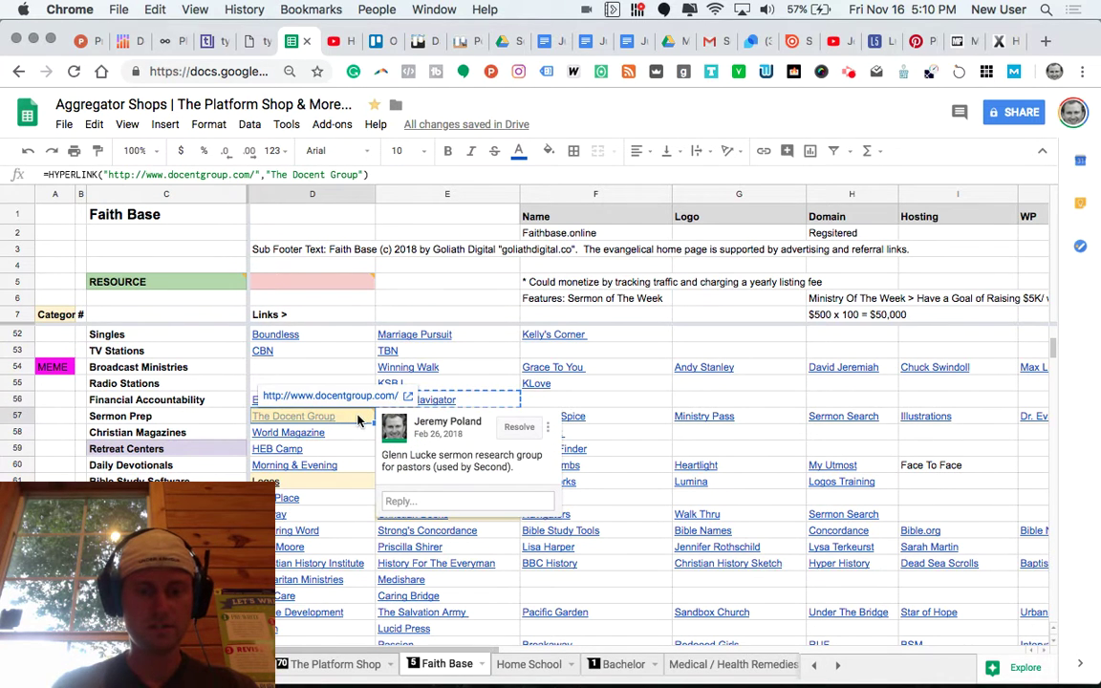
pyautogui.click(247, 41)
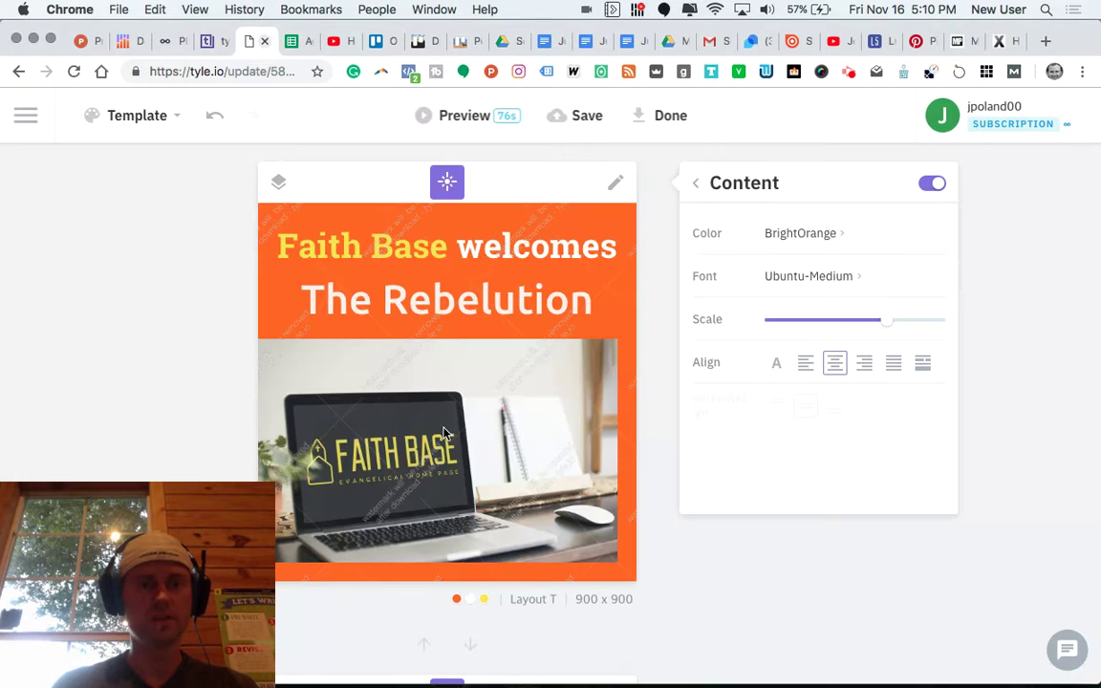
pyautogui.doubleClick(462, 298)
pyautogui.write('The Docent Group')
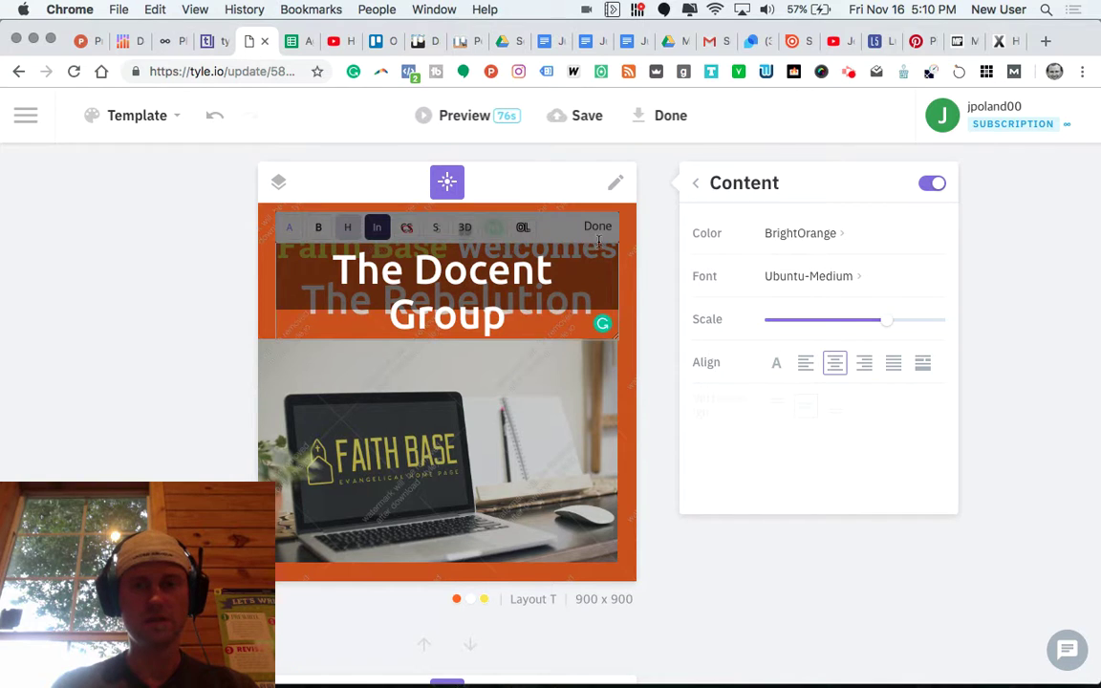
pyautogui.click(597, 230)
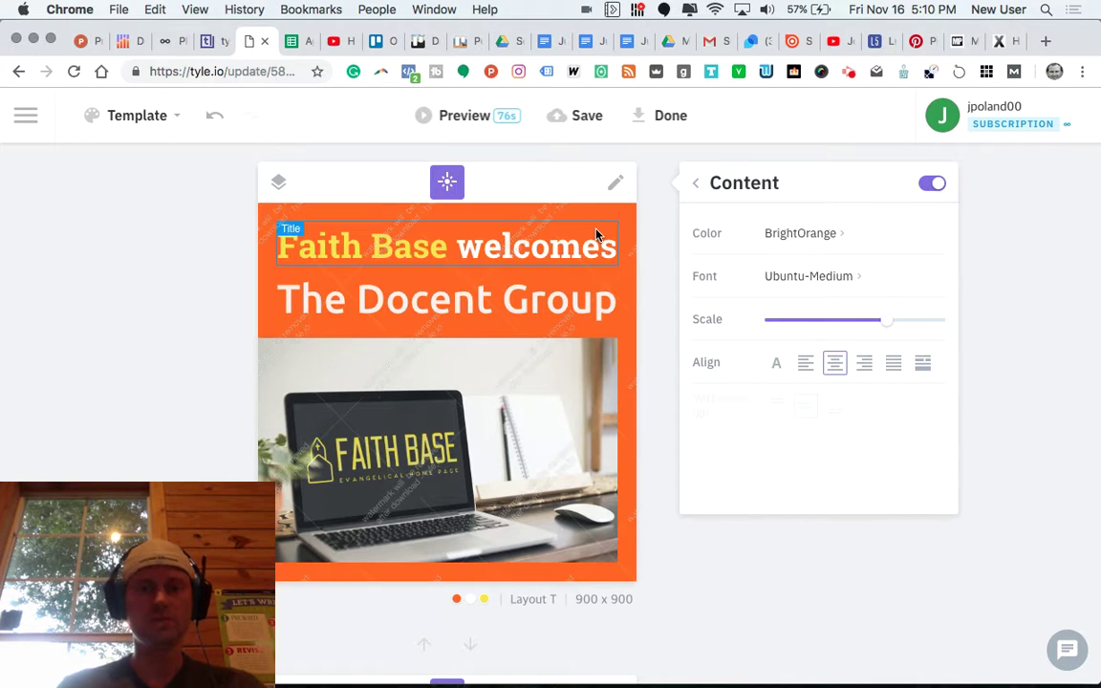
pyautogui.click(444, 314)
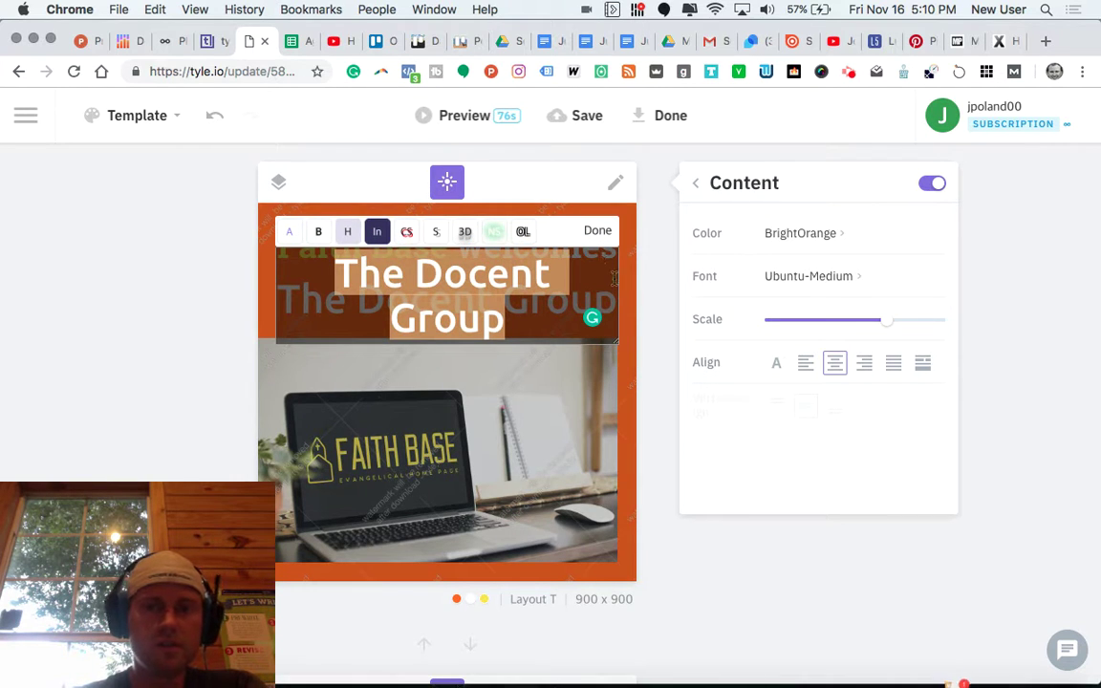
pyautogui.click(649, 336)
pyautogui.click(597, 302)
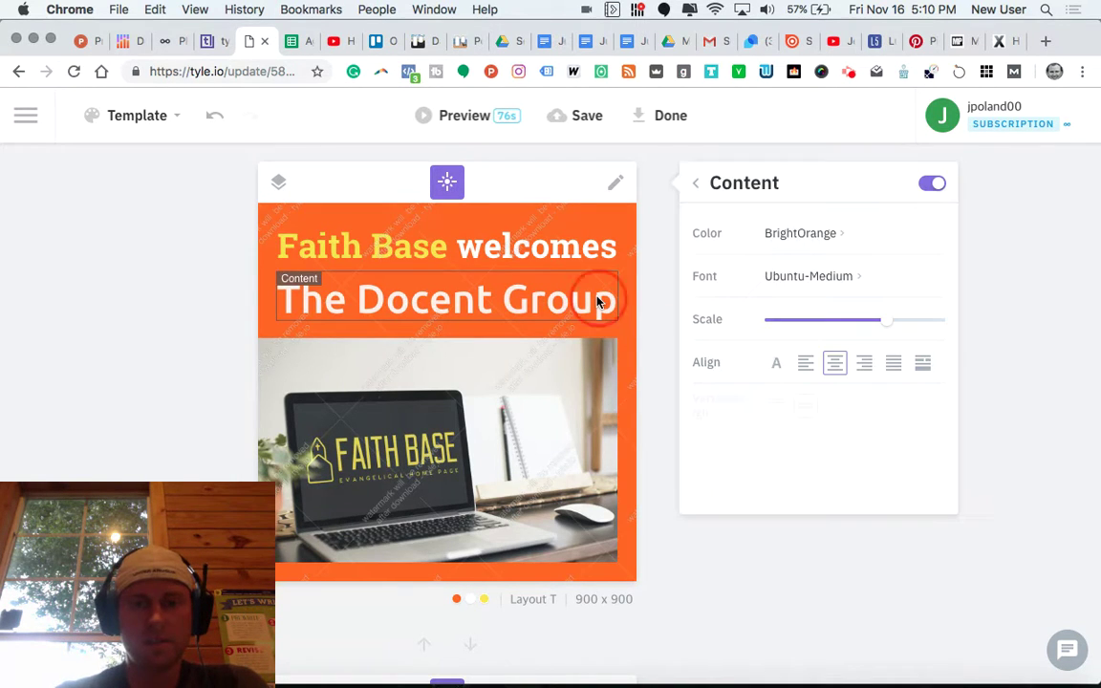
pyautogui.click(889, 322)
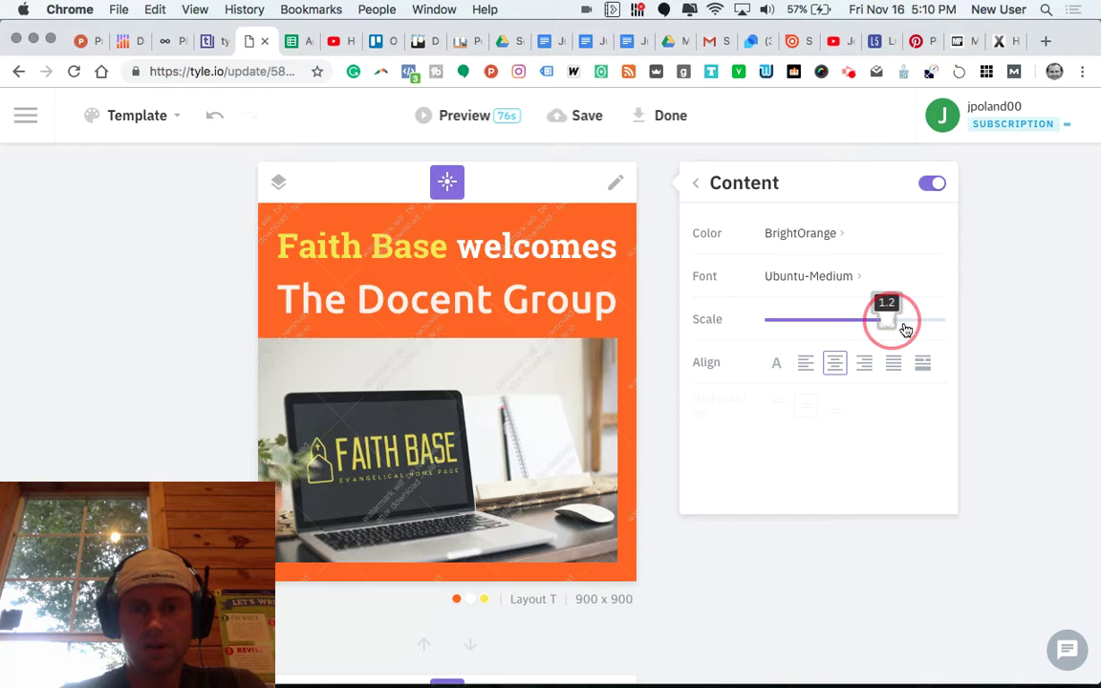
pyautogui.moveTo(906, 329); pyautogui.dragTo(837, 325)
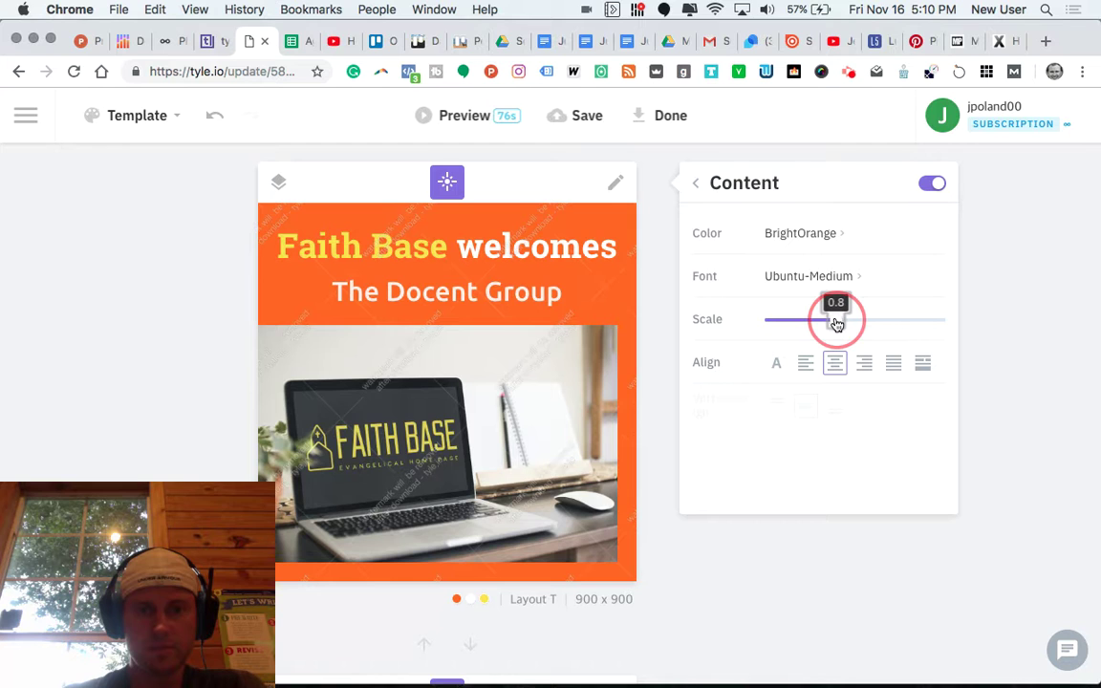
pyautogui.moveTo(841, 323); pyautogui.dragTo(879, 326)
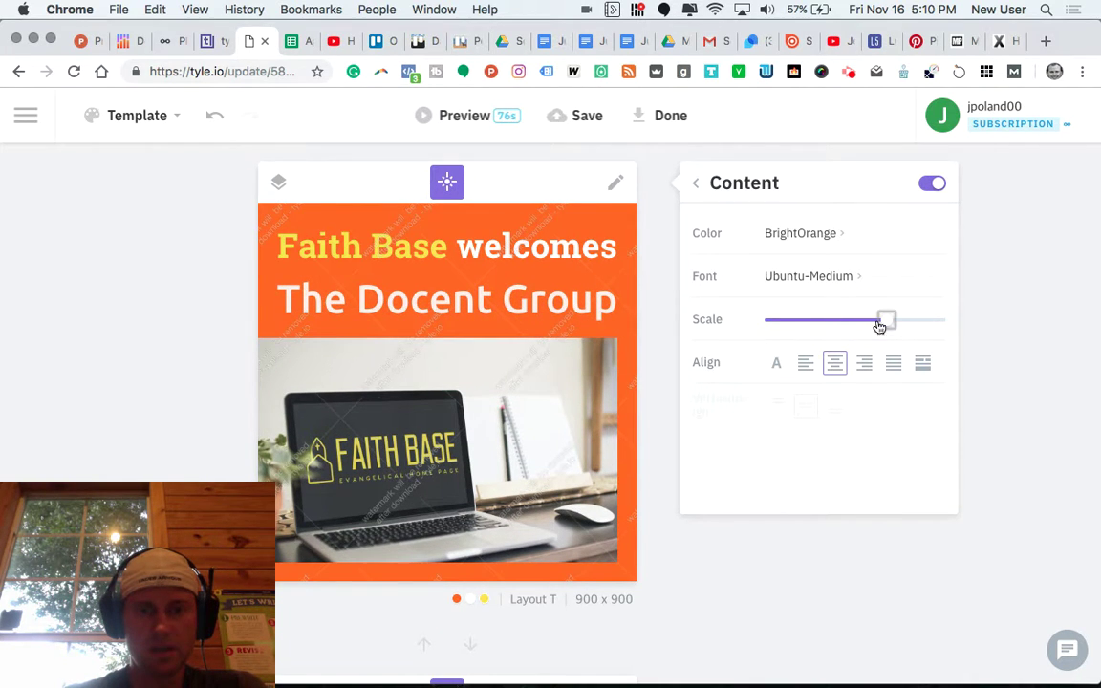
pyautogui.scroll(-10, 515, 425)
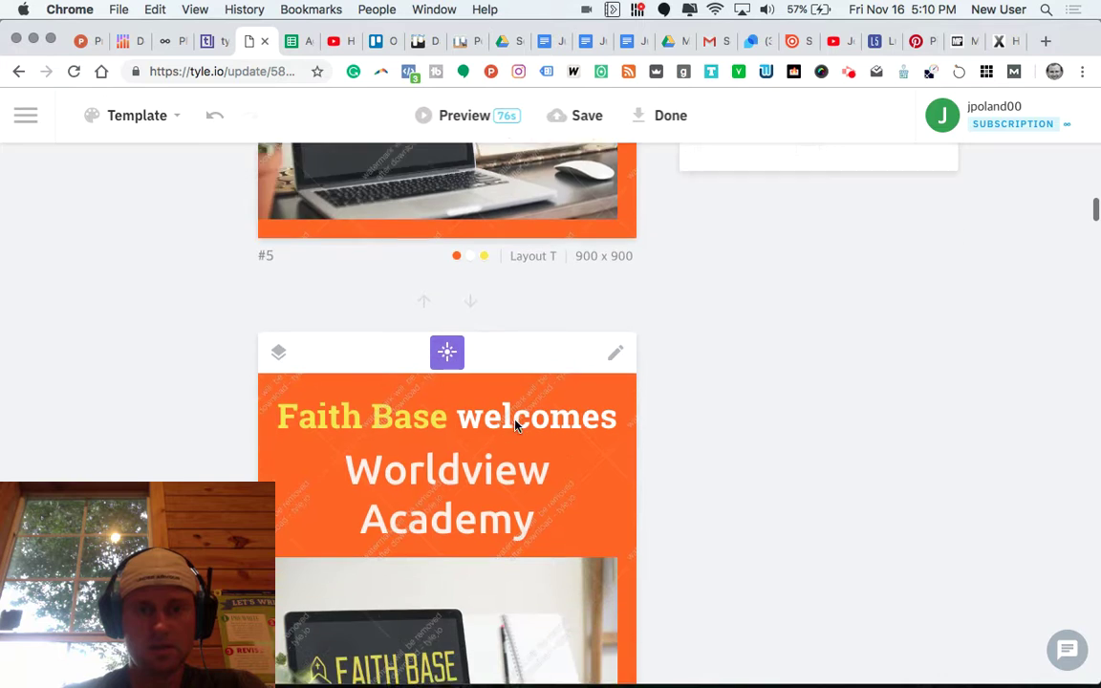
# Copy Sermonly.com from cell E57 and paste it over the Worldview Academy title
pyautogui.click(292, 41)
pyautogui.click(619, 403)
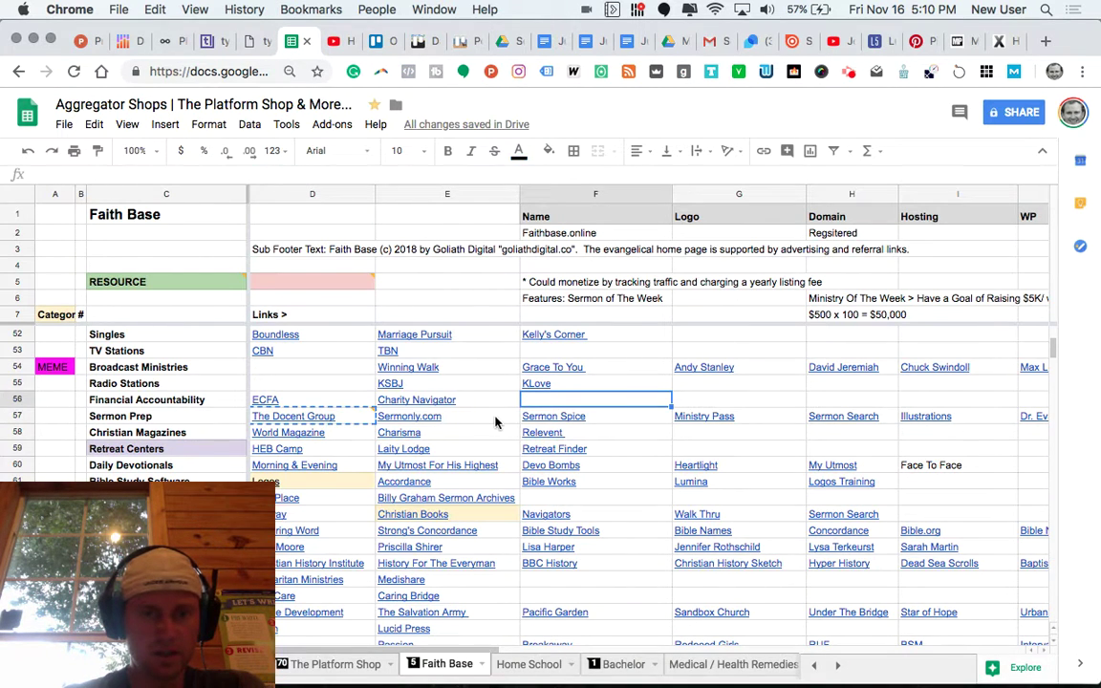
pyautogui.click(431, 417)
pyautogui.hotkey('ctrl', 'c')
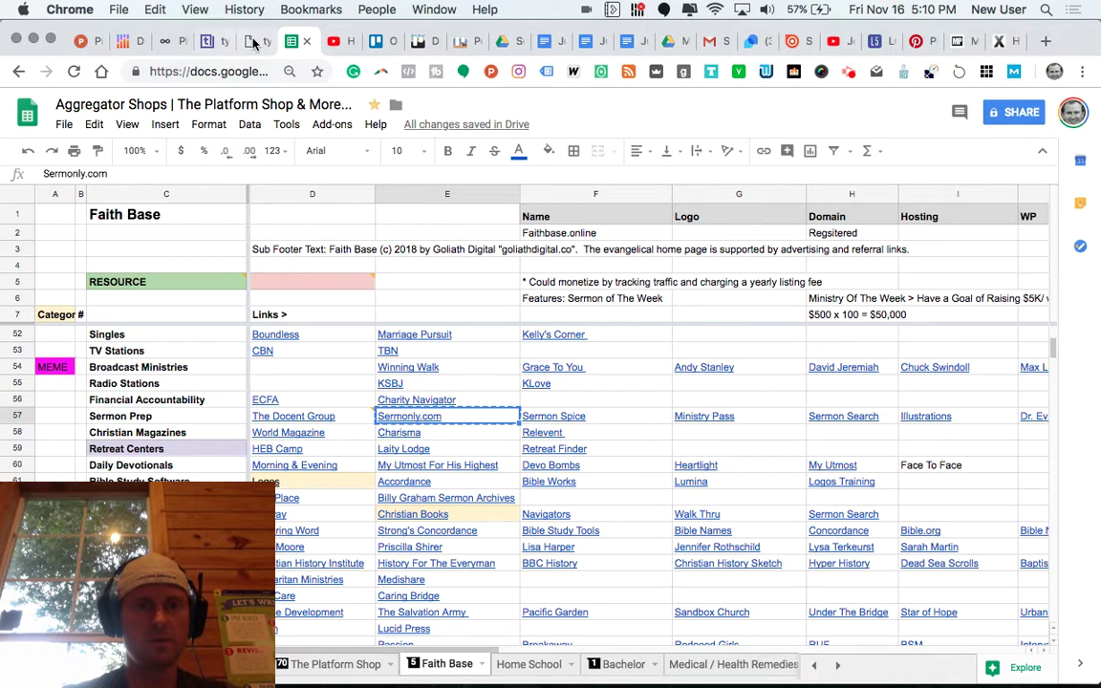
pyautogui.click(250, 41)
pyautogui.click(462, 345)
pyautogui.click(461, 345)
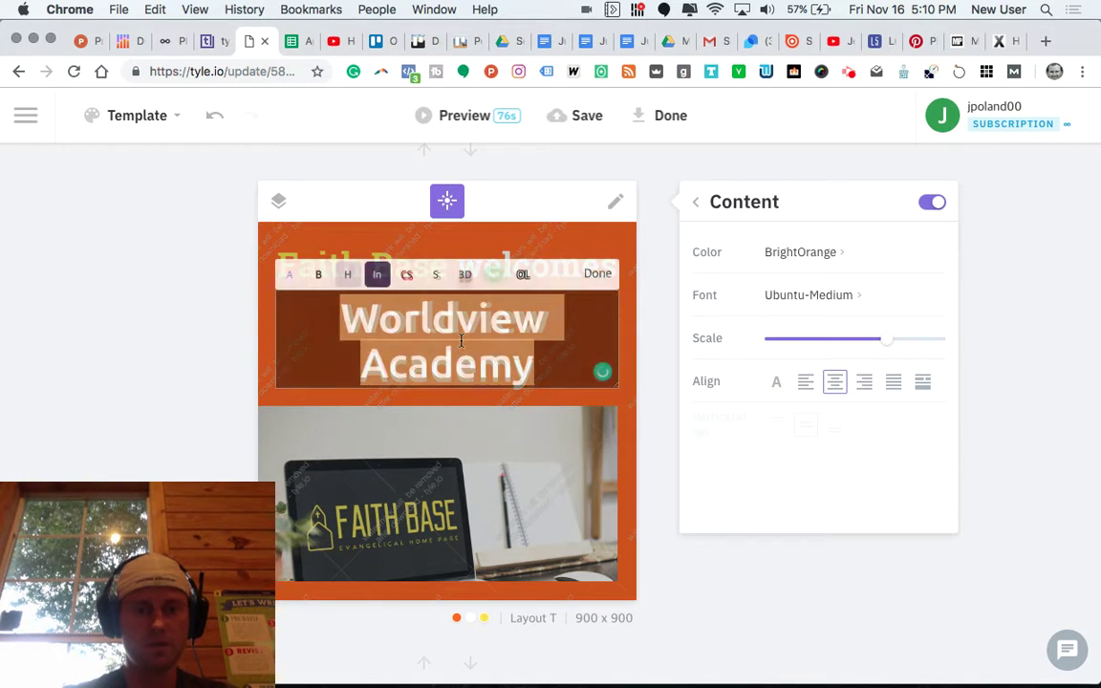
pyautogui.press('cmd+v')
pyautogui.scroll(-5, 202, 422)
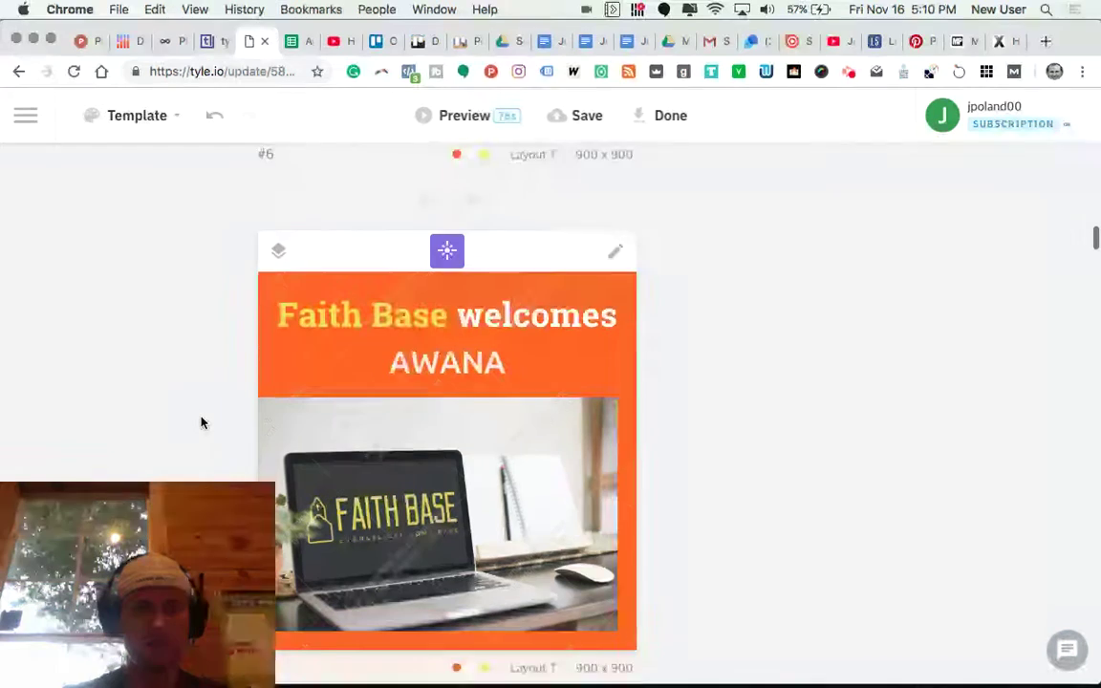
# Replace the AWANA name with Sermon Spice from cell F57
pyautogui.hotkey('ctrl', 'Tab')
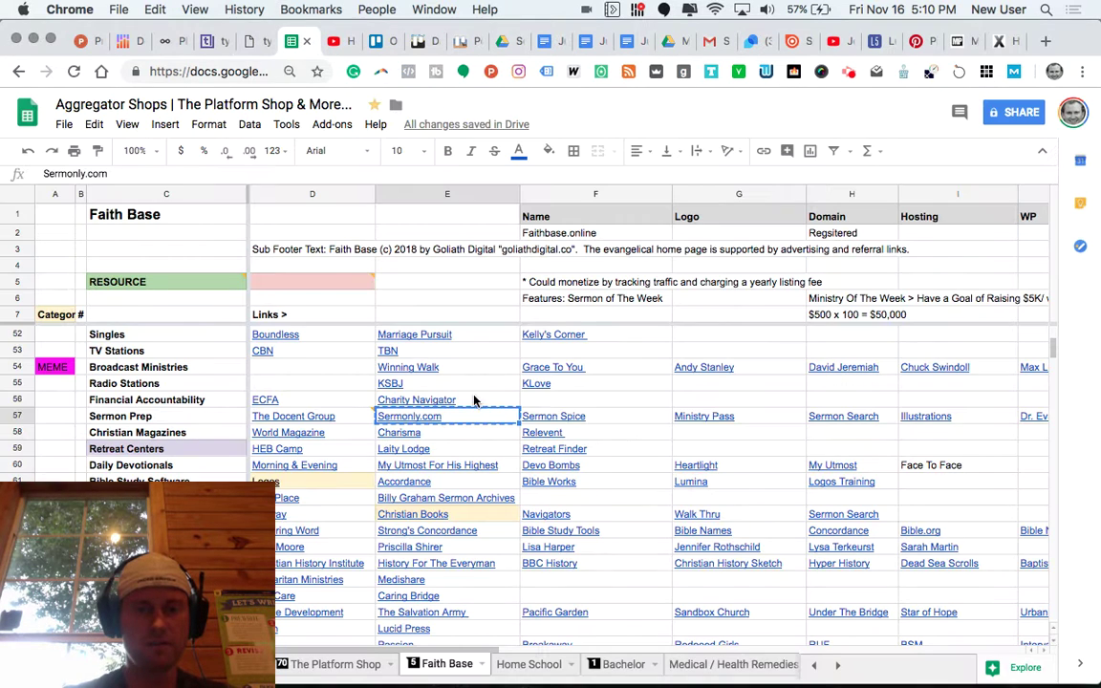
pyautogui.click(613, 424)
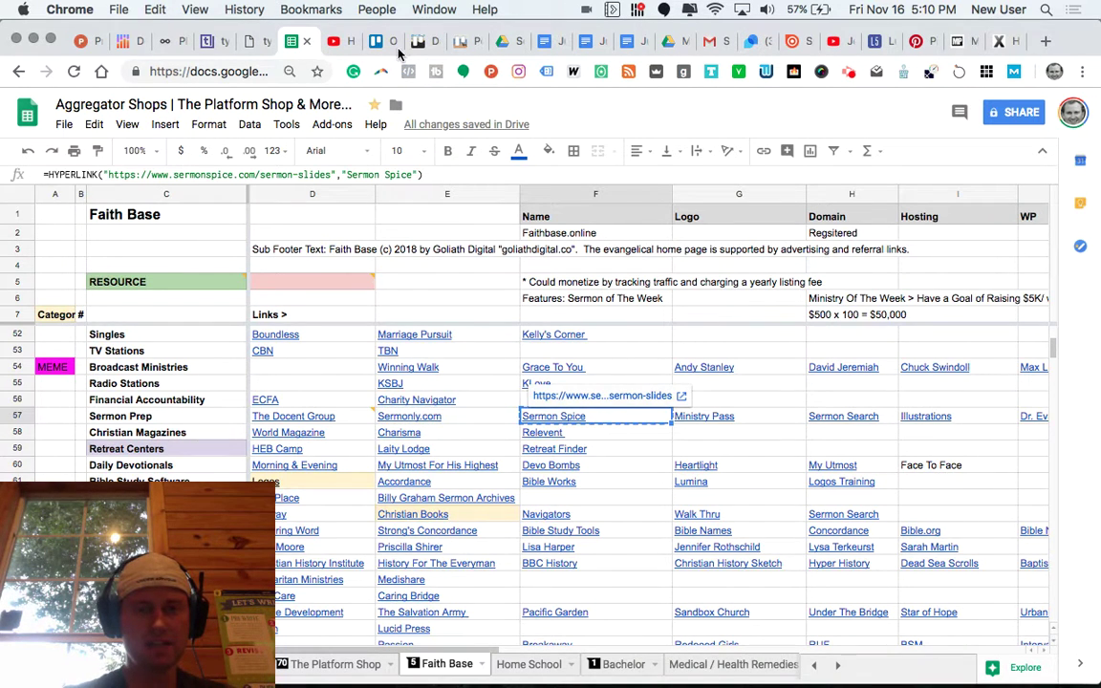
pyautogui.click(250, 41)
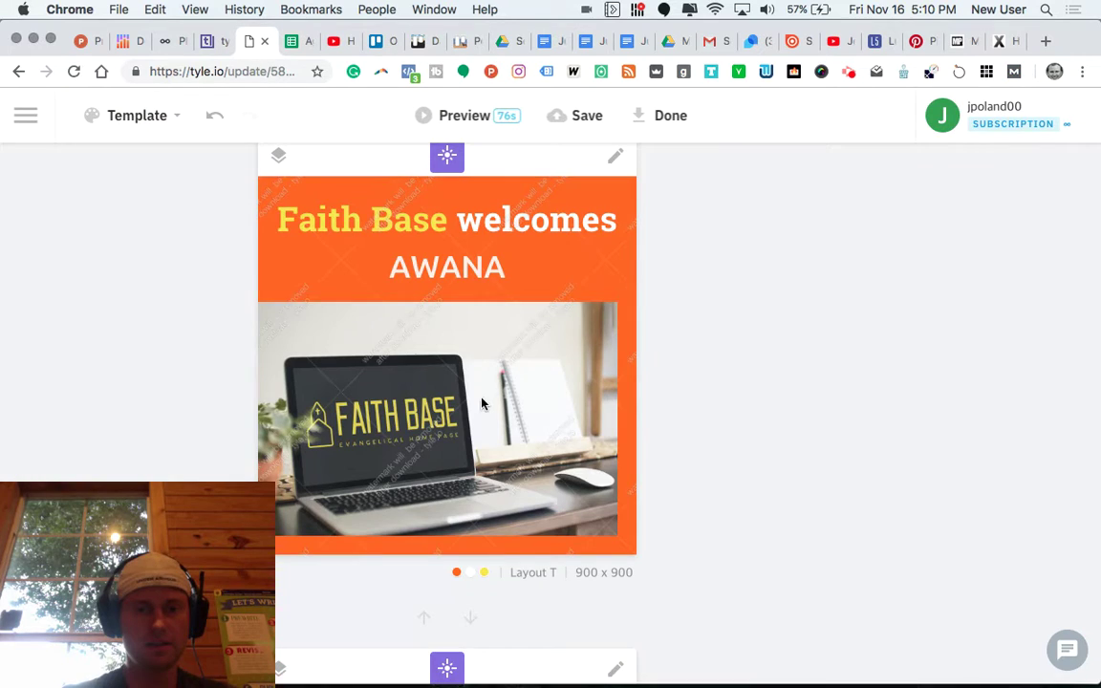
pyautogui.click(448, 271)
pyautogui.doubleClick(447, 268)
pyautogui.hotkey('ctrl', 'v')
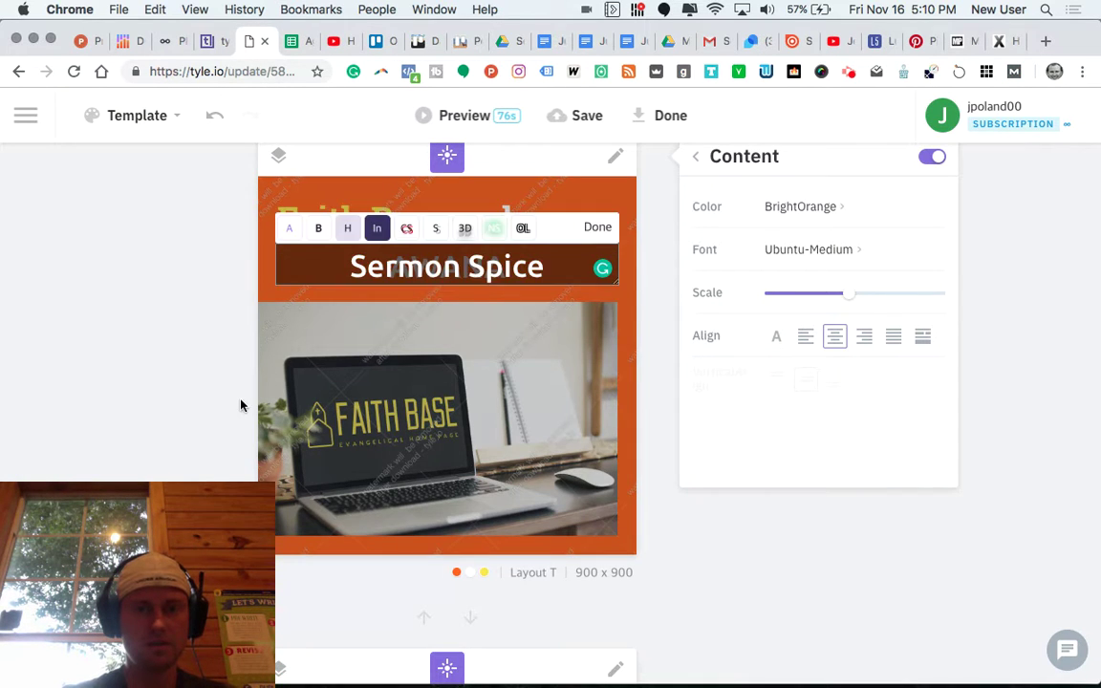
pyautogui.click(241, 401)
pyautogui.scroll(-5, 241, 406)
pyautogui.scroll(-3, 241, 407)
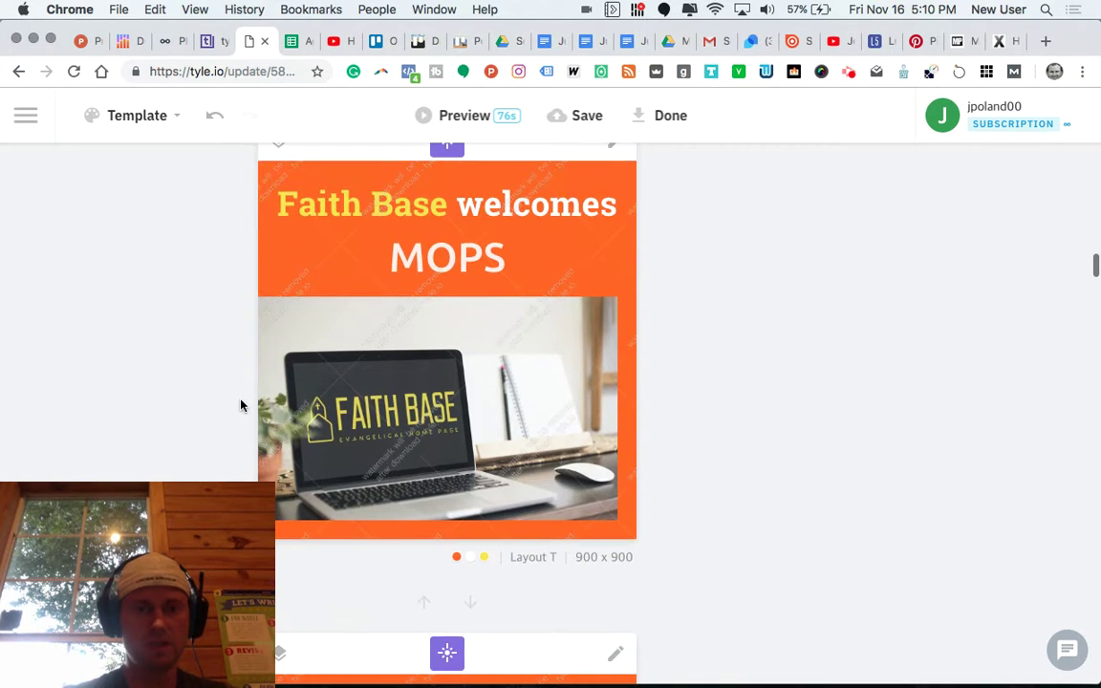
# Replace the MOPS name with Ministry Pass from the spreadsheet
pyautogui.click(292, 41)
pyautogui.click(785, 419)
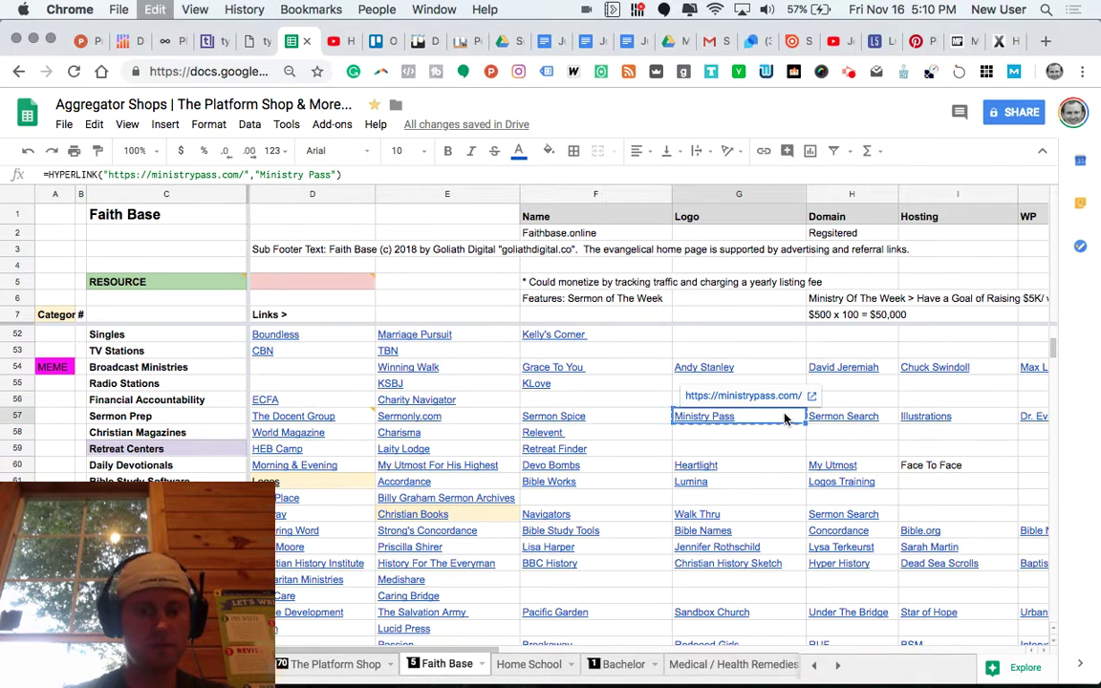
pyautogui.click(250, 41)
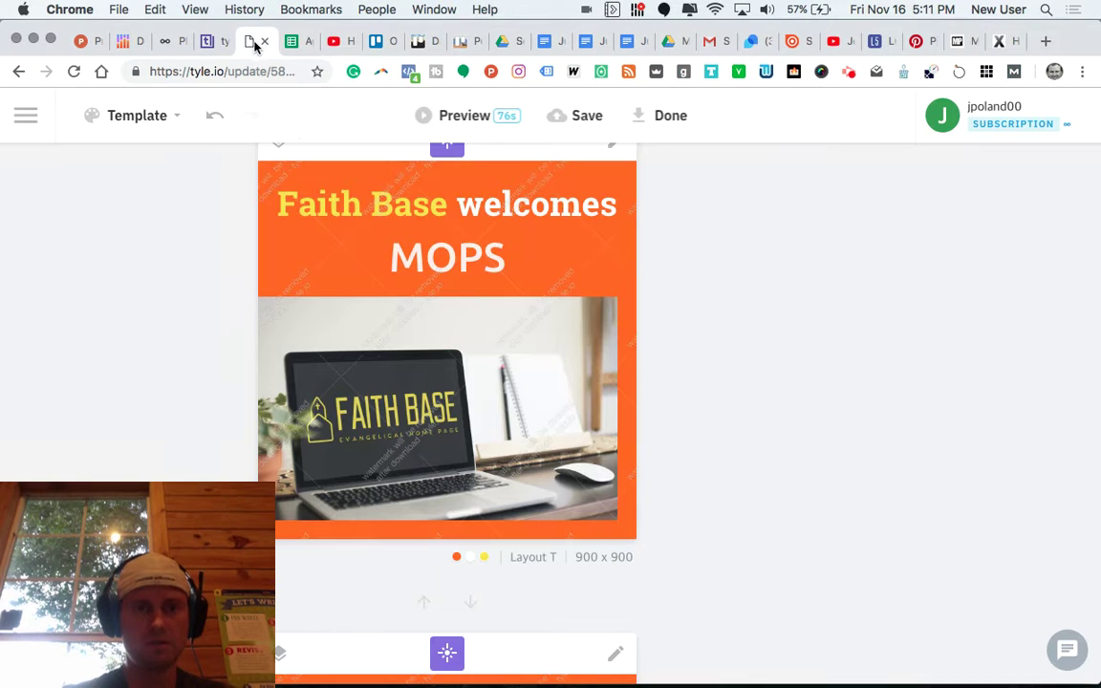
pyautogui.click(481, 261)
pyautogui.doubleClick(480, 260)
pyautogui.press('super+v')
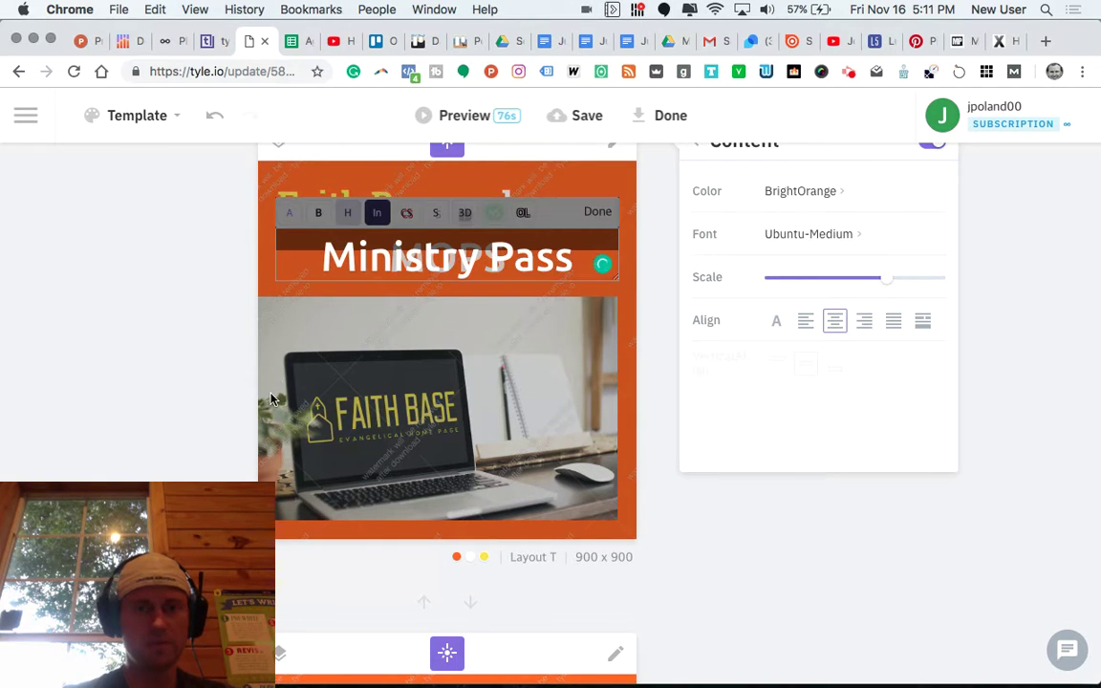
pyautogui.scroll(-4, 271, 399)
# Pick the Sermon Search cell in the spreadsheet for the next card
pyautogui.click(292, 41)
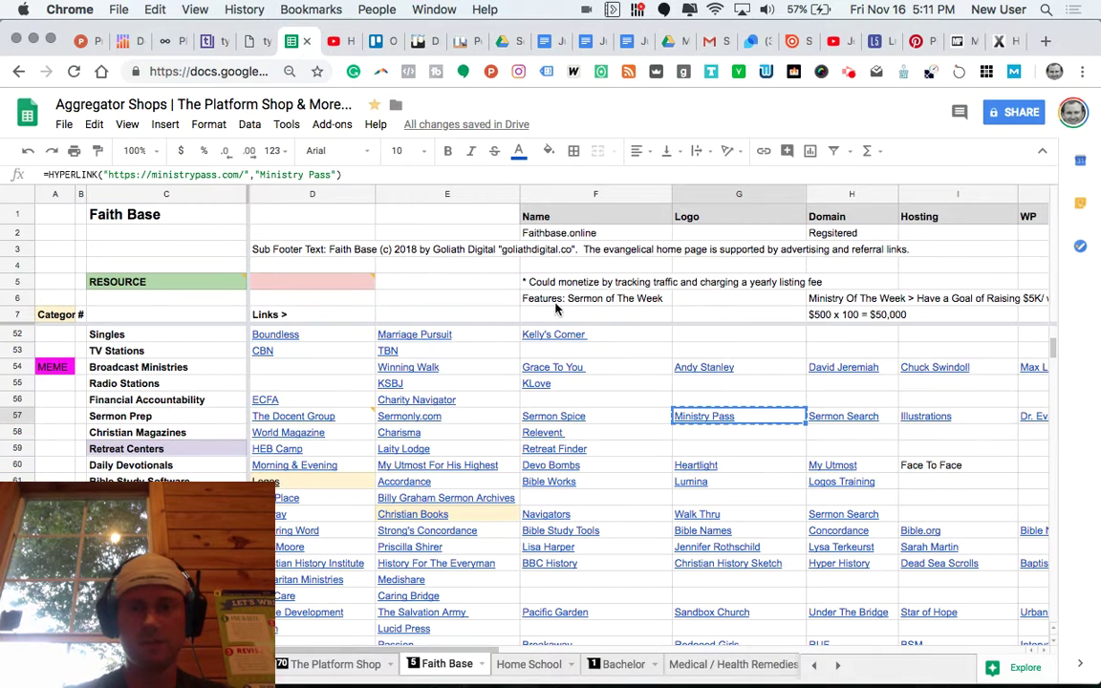
pyautogui.click(865, 418)
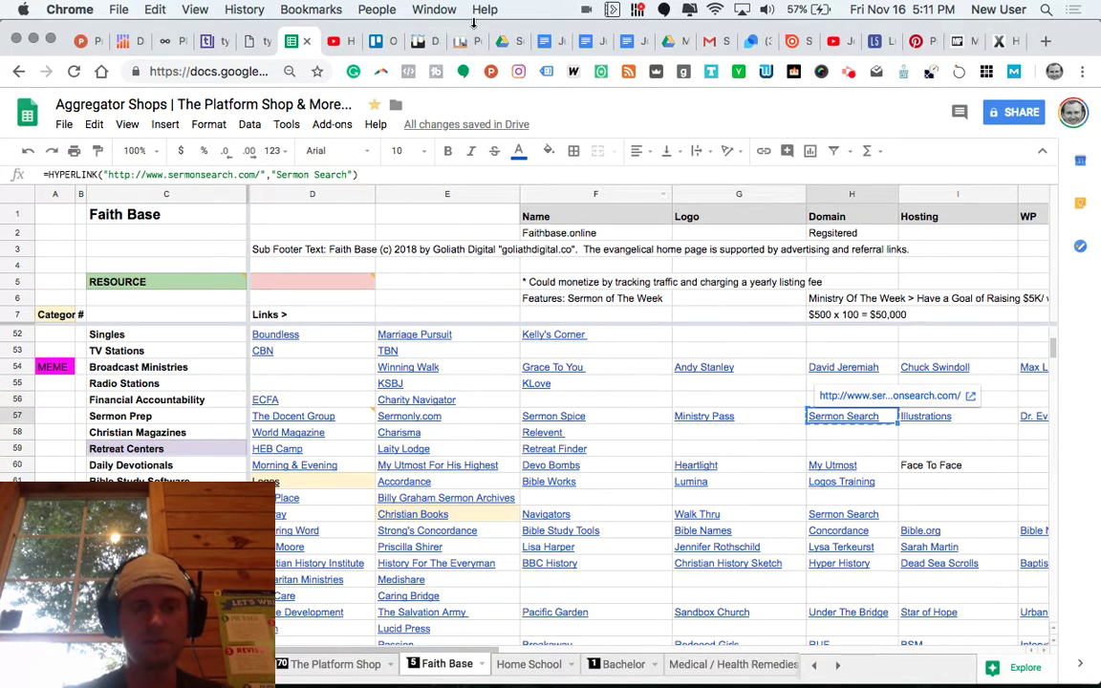
pyautogui.click(254, 42)
# Paste Sermon Search over the Backyard Bible Club name
pyautogui.click(418, 366)
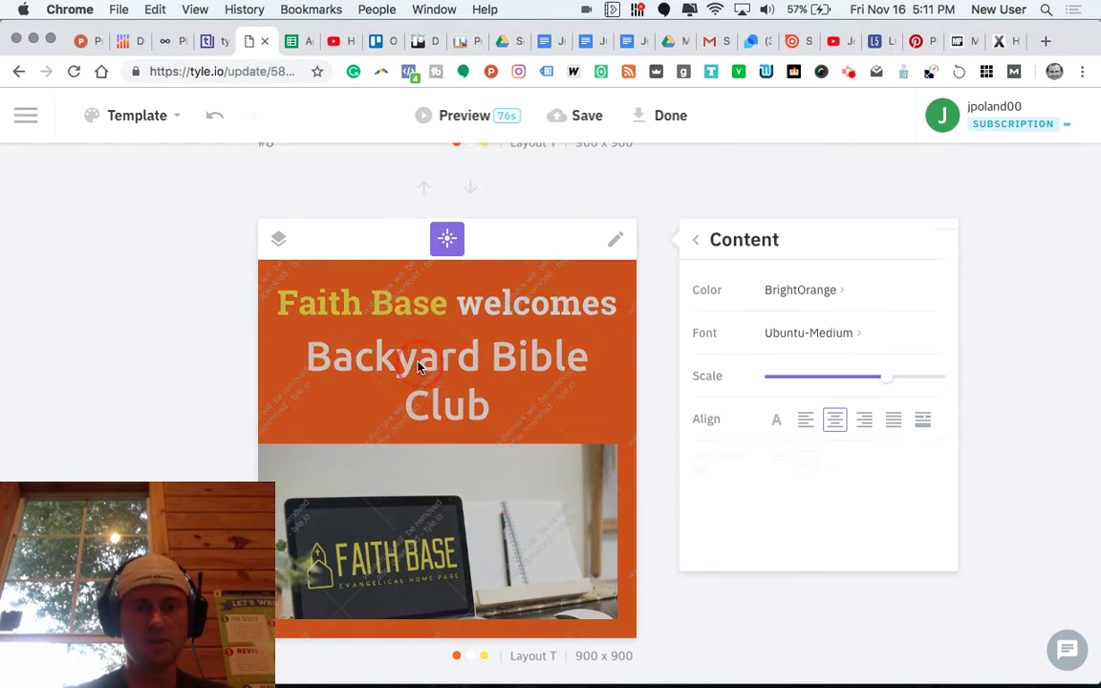
pyautogui.doubleClick(418, 366)
pyautogui.press('cmd+v')
pyautogui.scroll(-5, 211, 447)
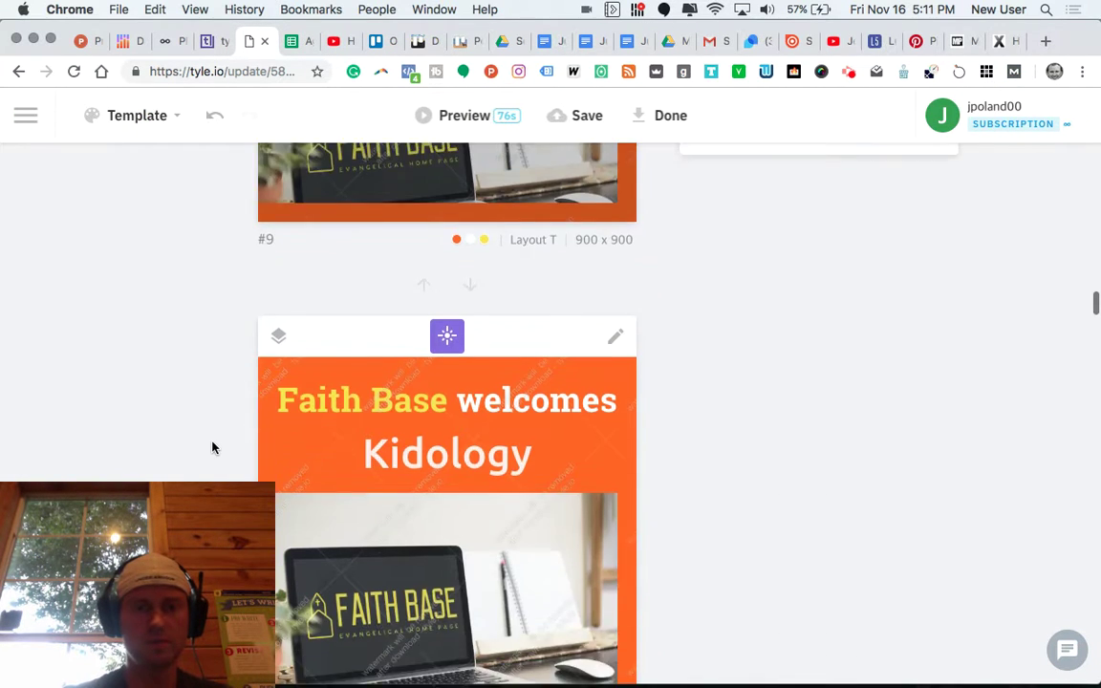
pyautogui.scroll(-2, 212, 447)
# Replace the Kidology name with Illustrations copied from cell I57
pyautogui.click(292, 41)
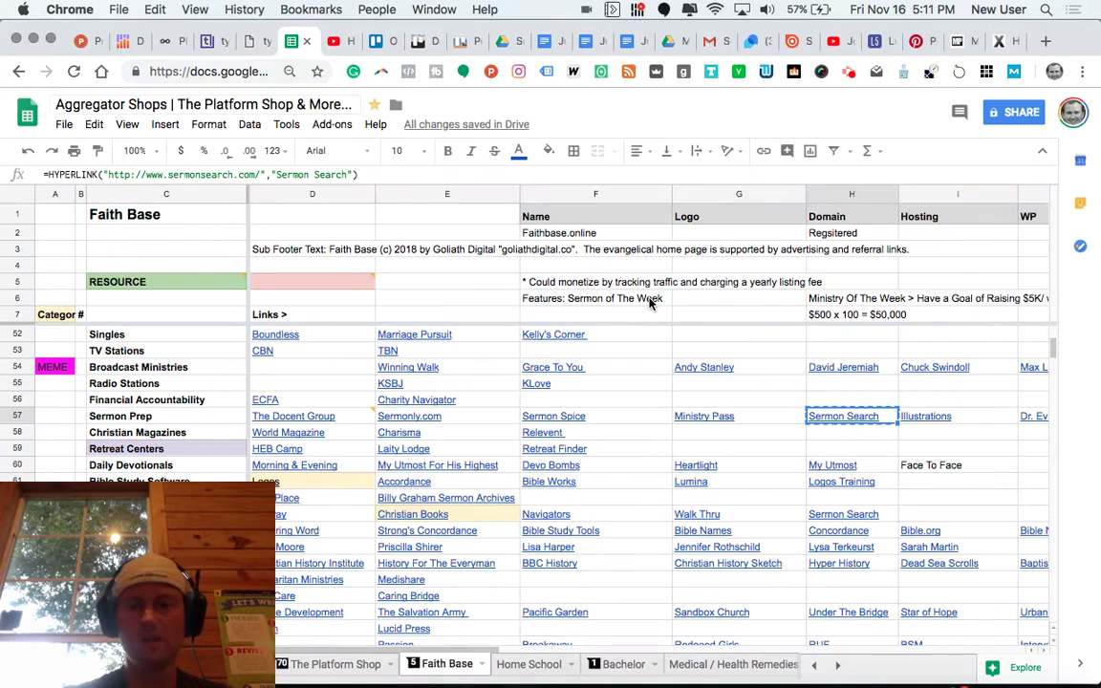
pyautogui.click(956, 417)
pyautogui.press('super+c')
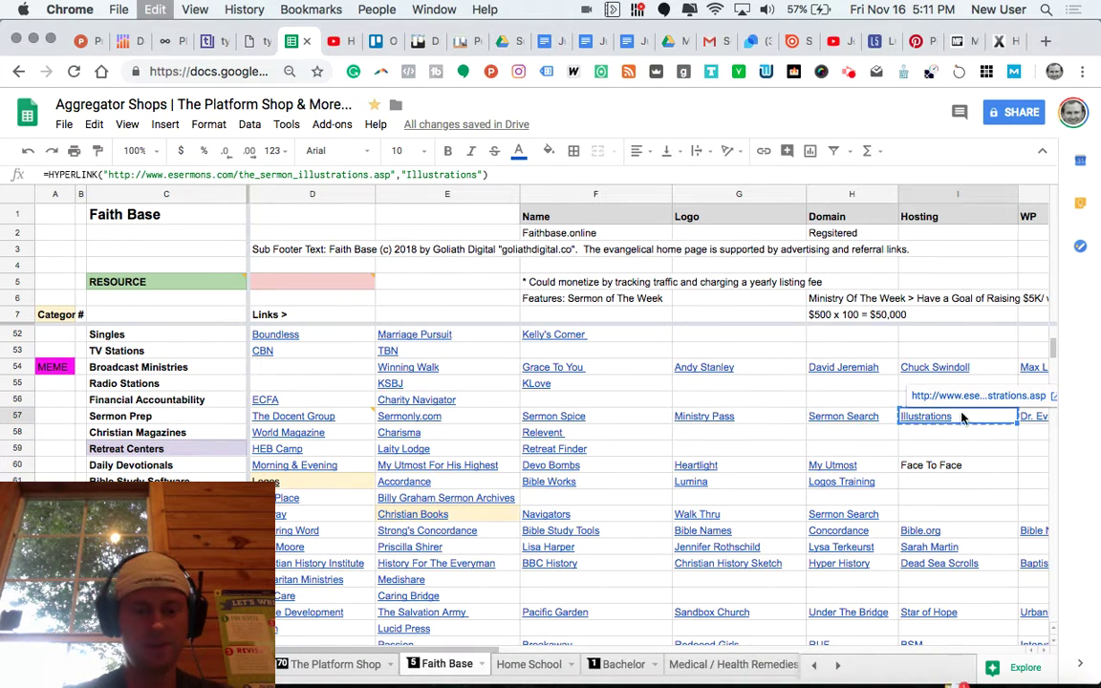
pyautogui.click(251, 41)
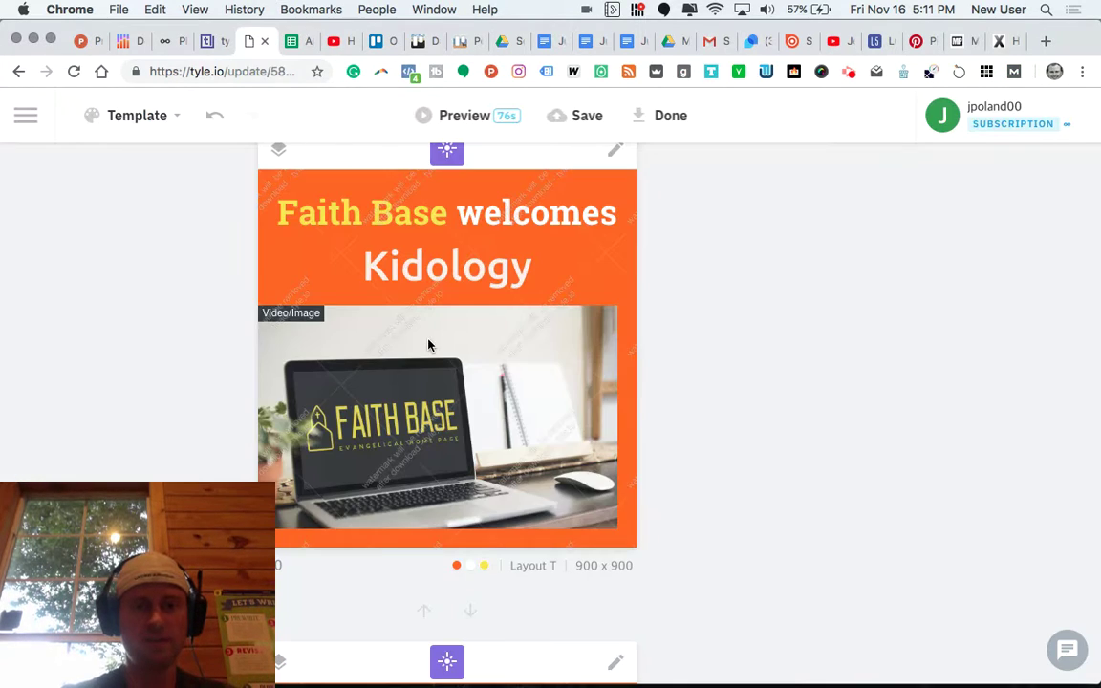
pyautogui.doubleClick(439, 279)
pyautogui.press('super+v')
pyautogui.click(201, 383)
pyautogui.scroll(-4, 201, 382)
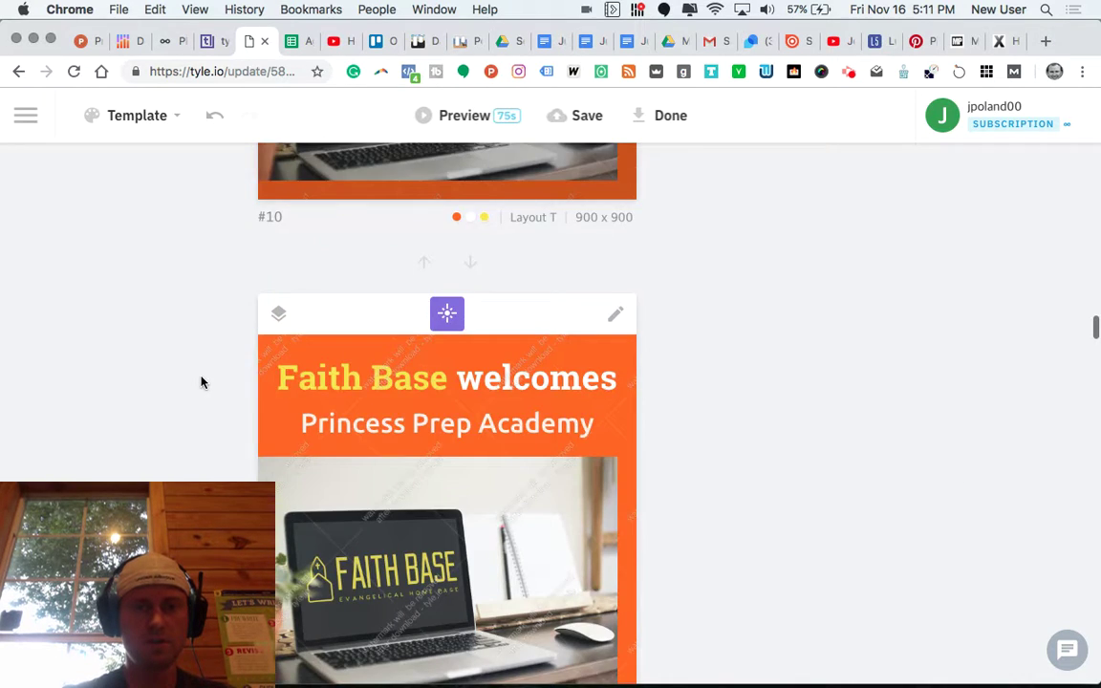
pyautogui.scroll(-3, 201, 382)
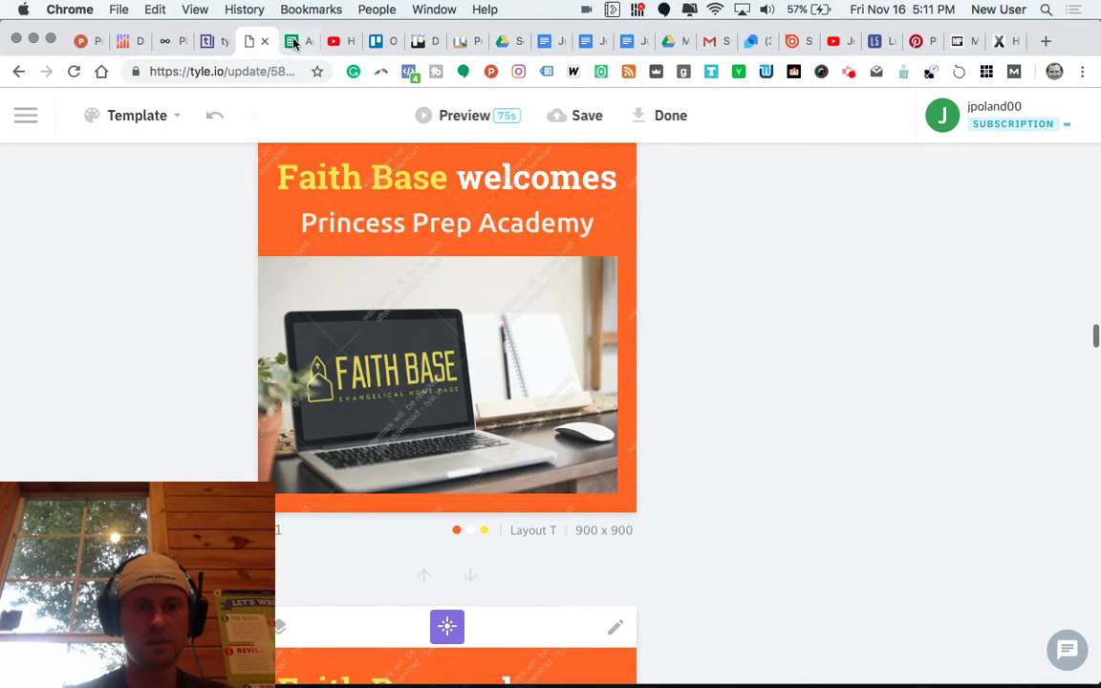
# Replace the Princess Prep Academy name with Preaching Help from row 57
pyautogui.click(295, 41)
pyautogui.press('Right')
pyautogui.press('Right')
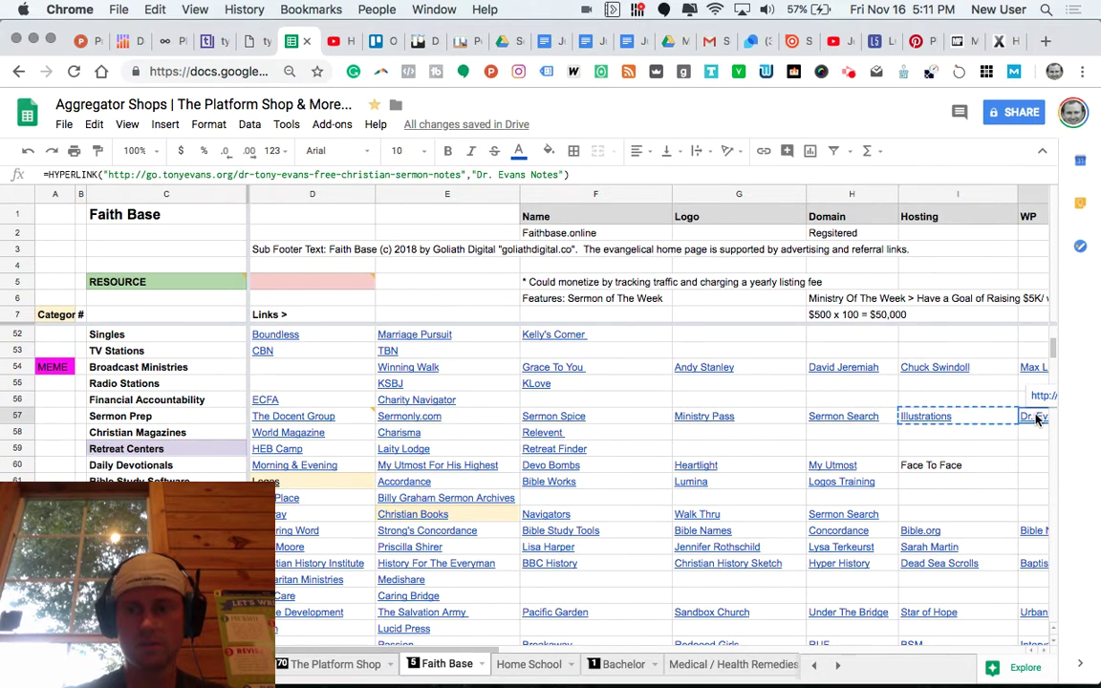
pyautogui.press('Right')
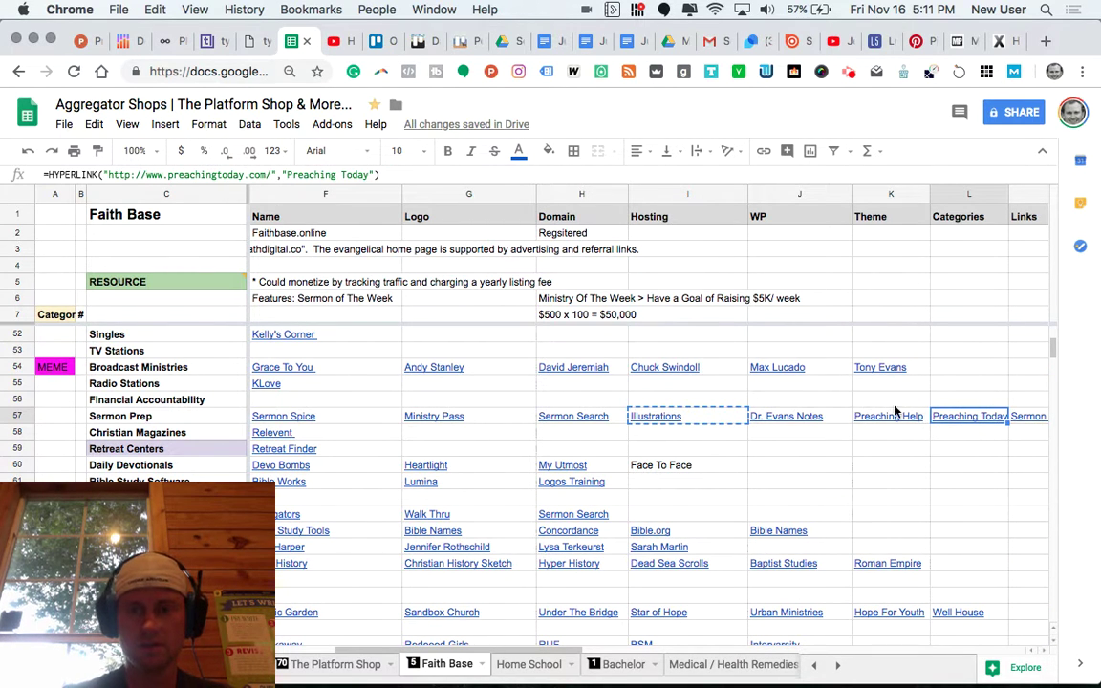
pyautogui.press('Left')
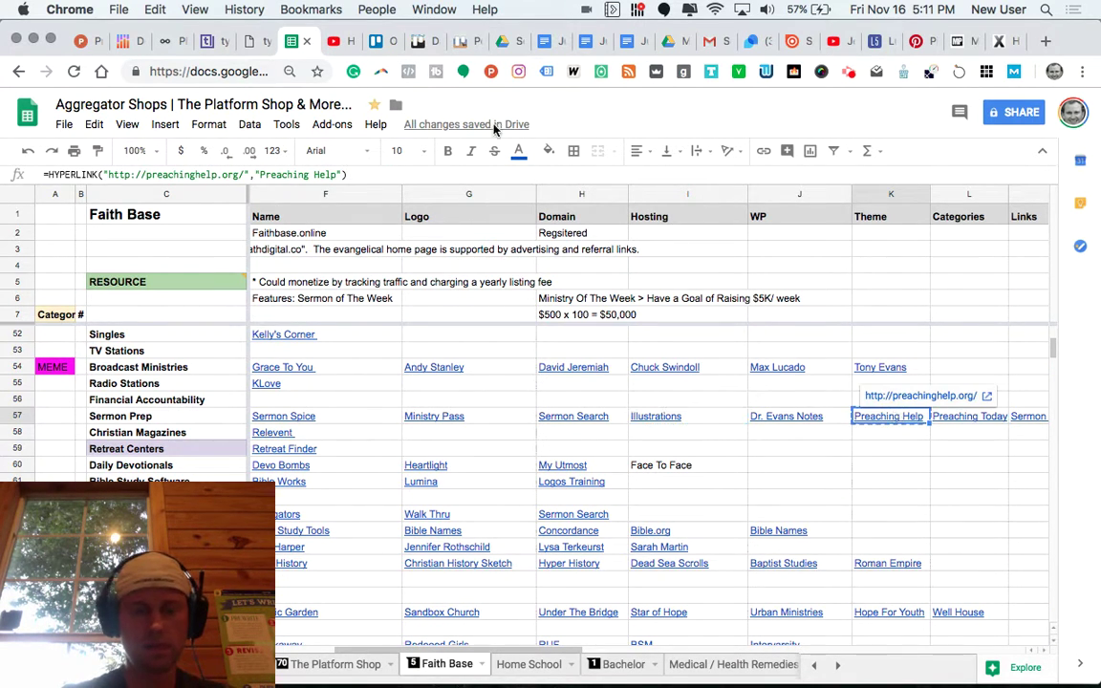
pyautogui.click(254, 41)
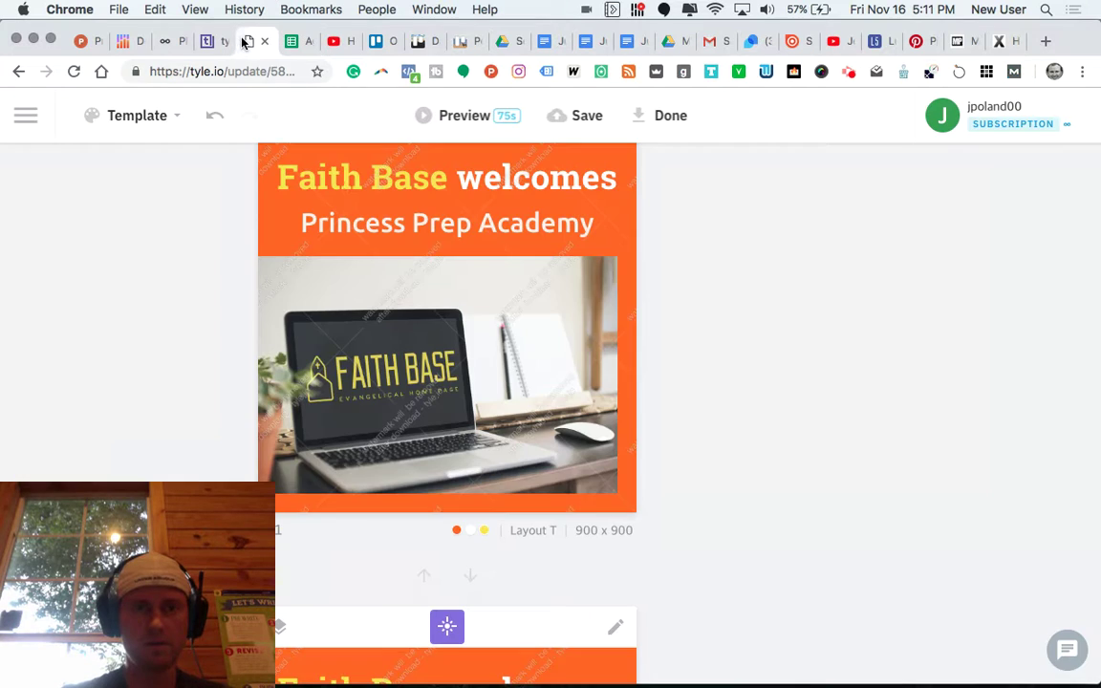
pyautogui.click(459, 223)
pyautogui.doubleClick(459, 224)
pyautogui.press('super+v')
pyautogui.scroll(-4, 460, 227)
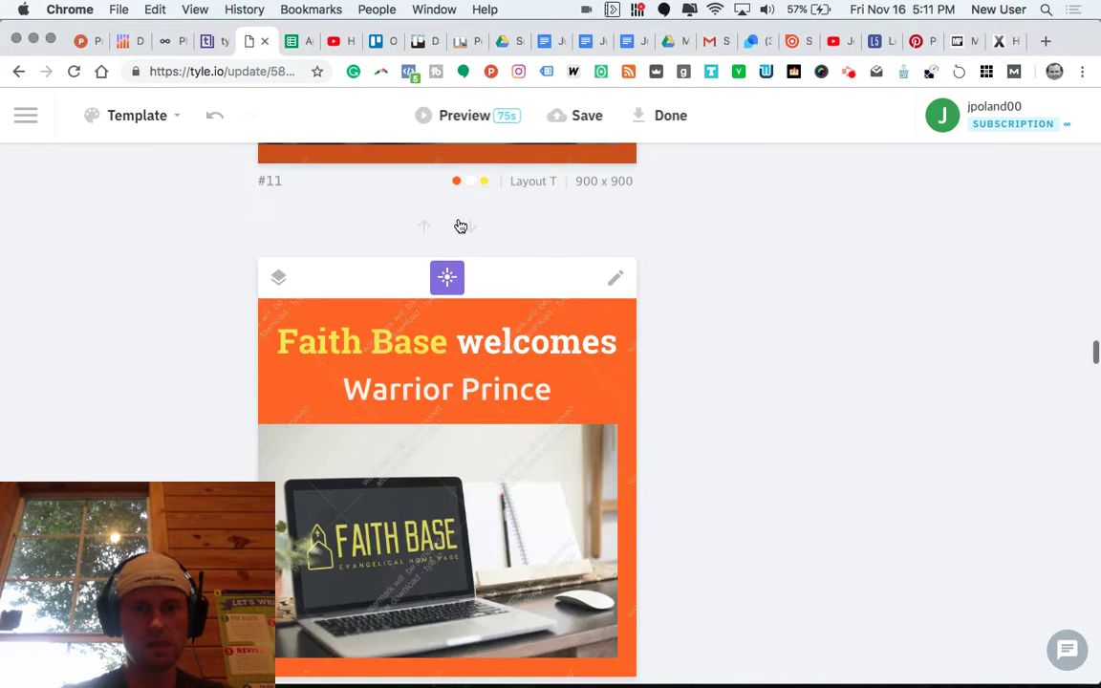
pyautogui.scroll(-2, 461, 227)
# Replace the Warrior Prince name with Preaching Today copied from cell L57
pyautogui.click(296, 41)
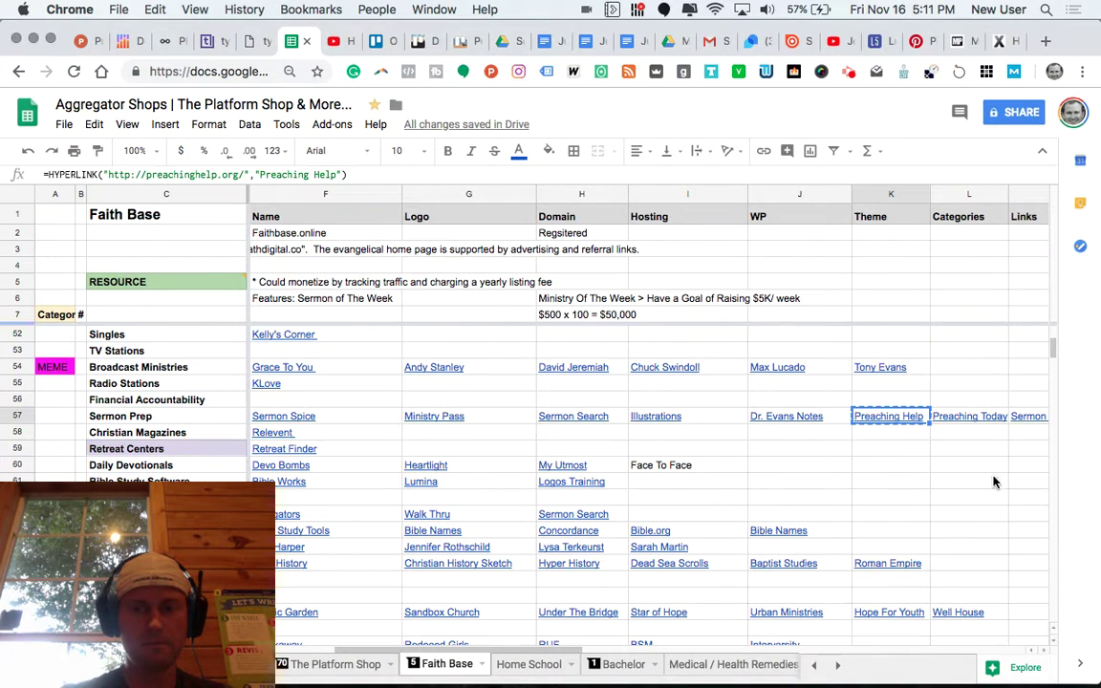
pyautogui.click(967, 424)
pyautogui.press('super+c')
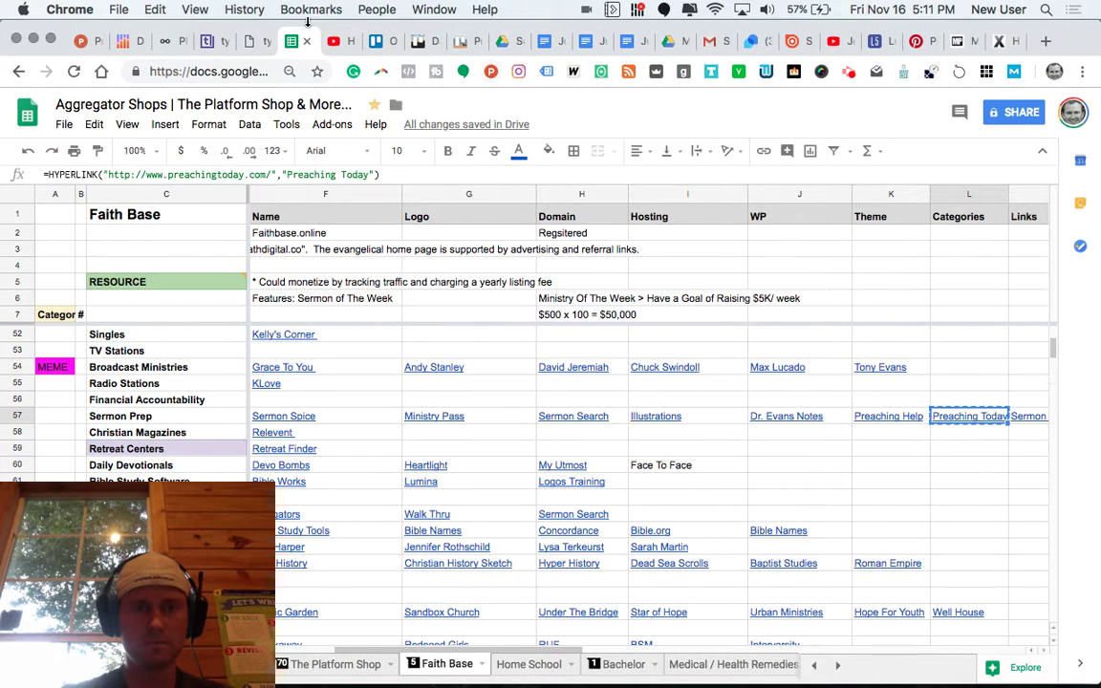
pyautogui.click(260, 41)
pyautogui.click(504, 307)
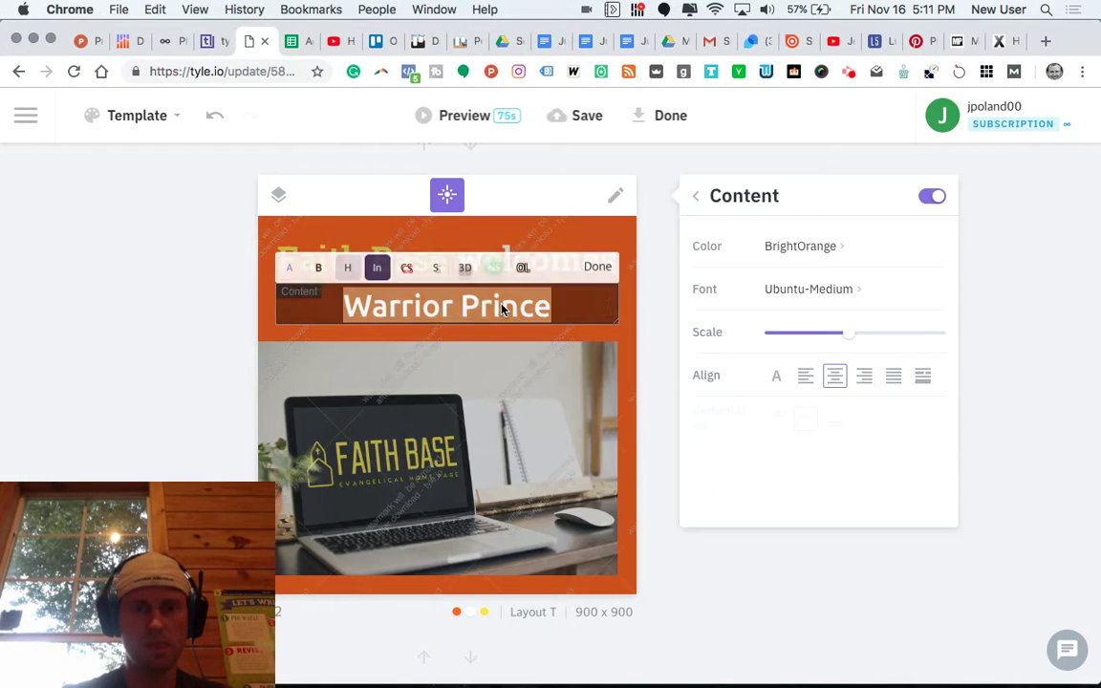
pyautogui.tripleClick(501, 306)
pyautogui.press('super+v')
# Paste Sermon Illustrations from cell M57 over the next card's Preaching Today text
pyautogui.click(308, 38)
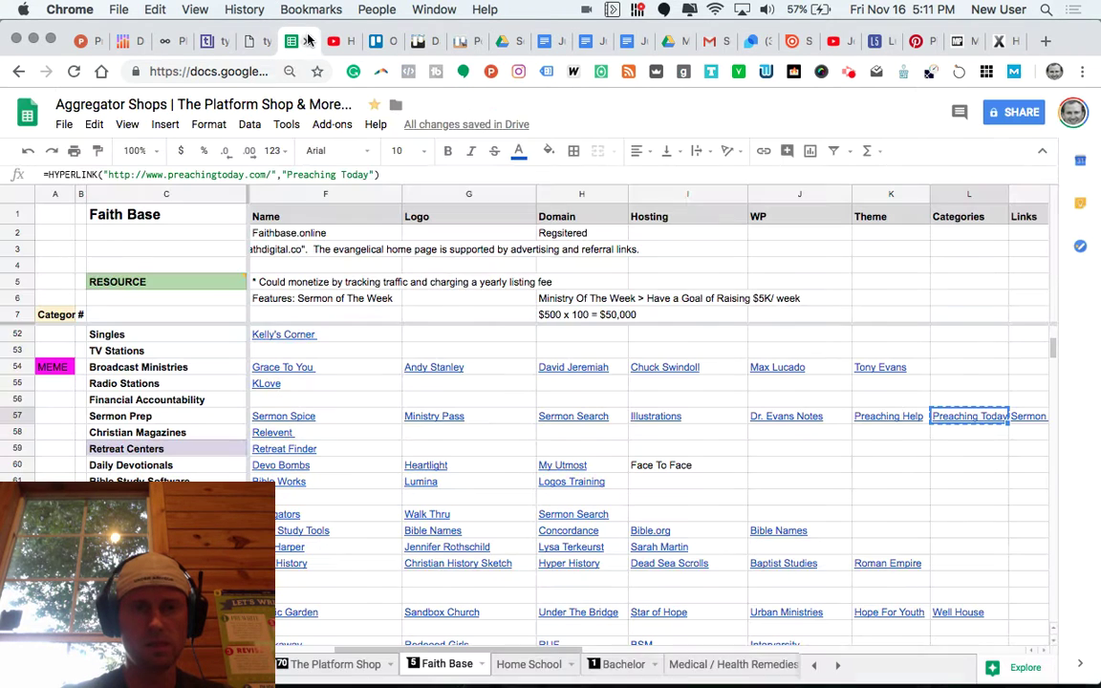
pyautogui.click(1021, 417)
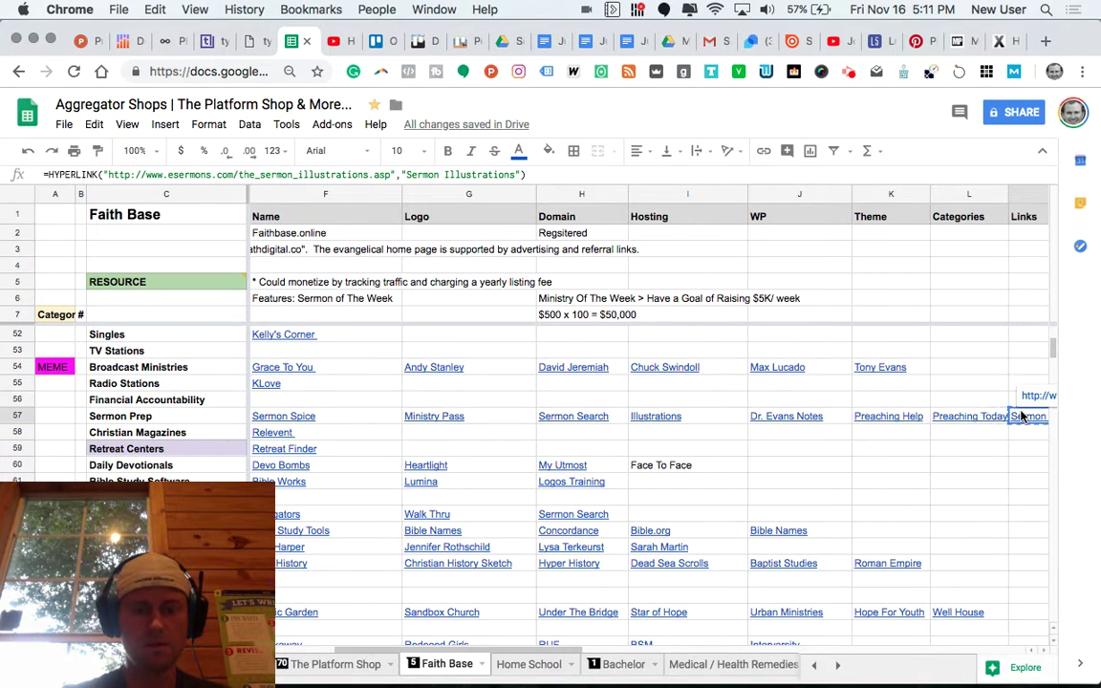
pyautogui.click(258, 40)
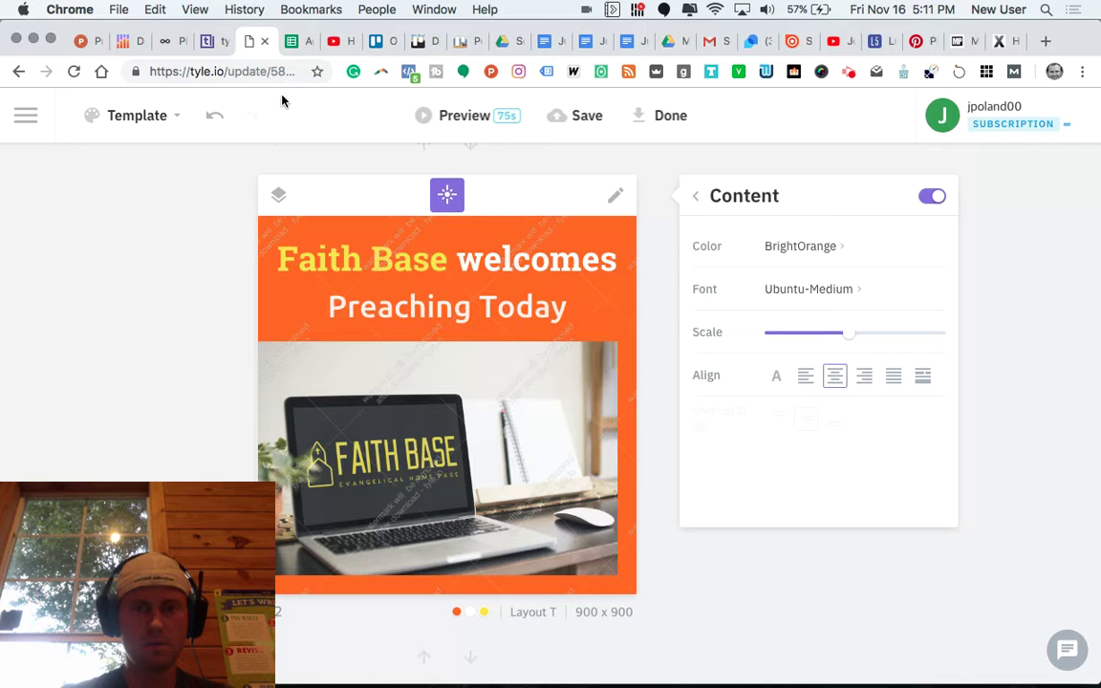
pyautogui.doubleClick(456, 308)
pyautogui.press('super+v')
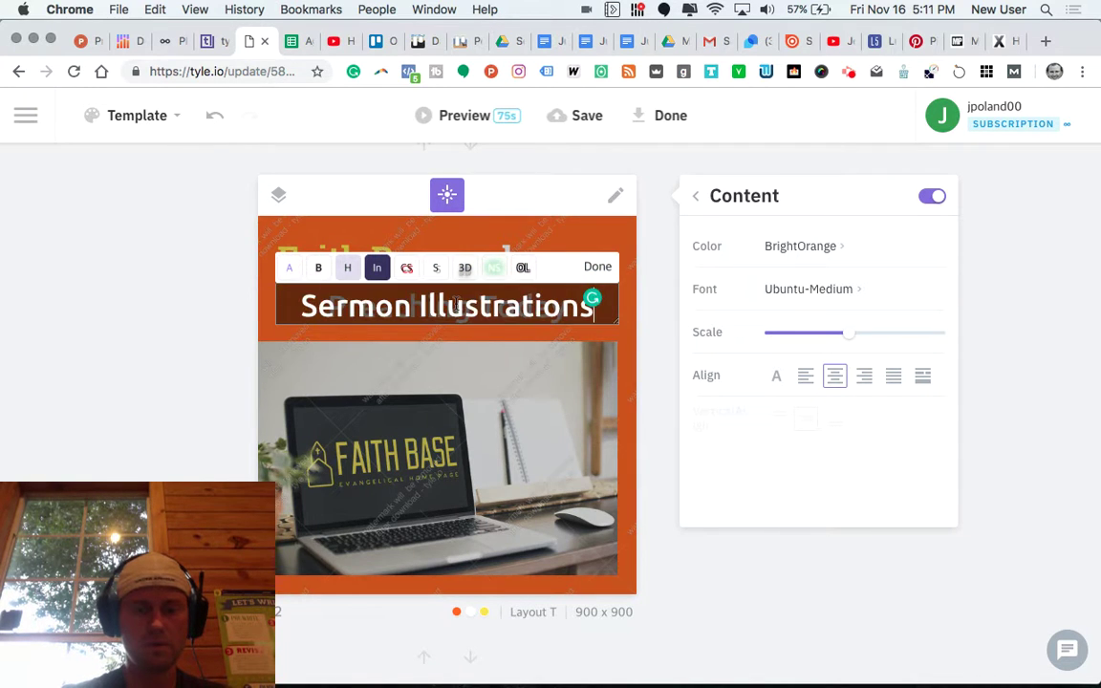
pyautogui.press('Escape')
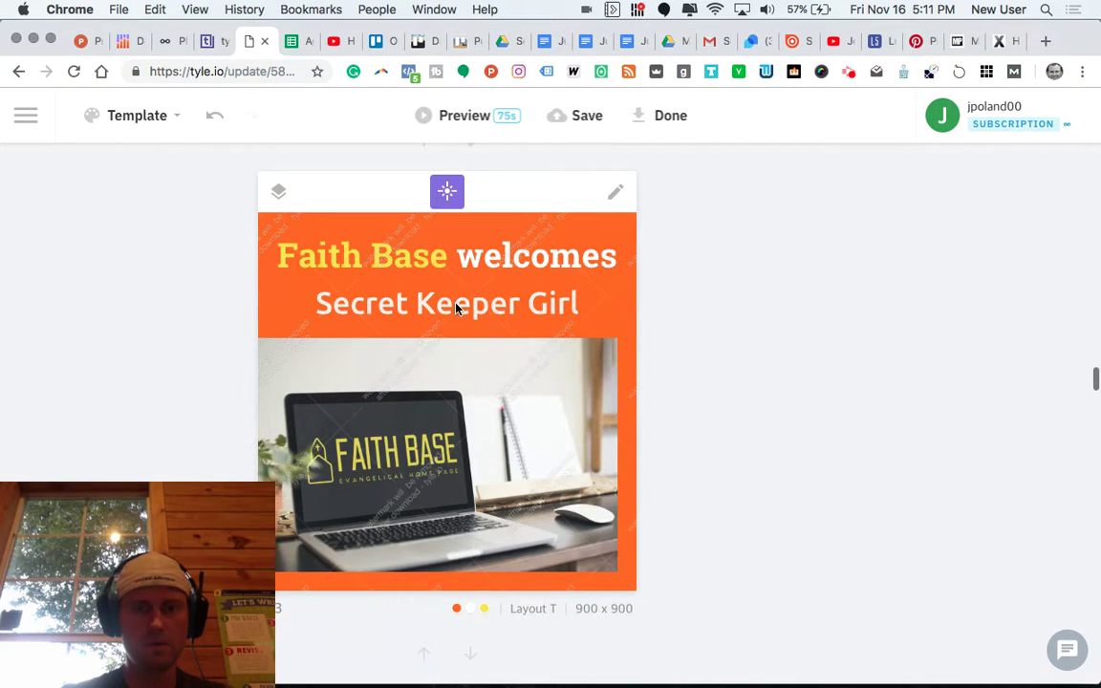
pyautogui.click(291, 41)
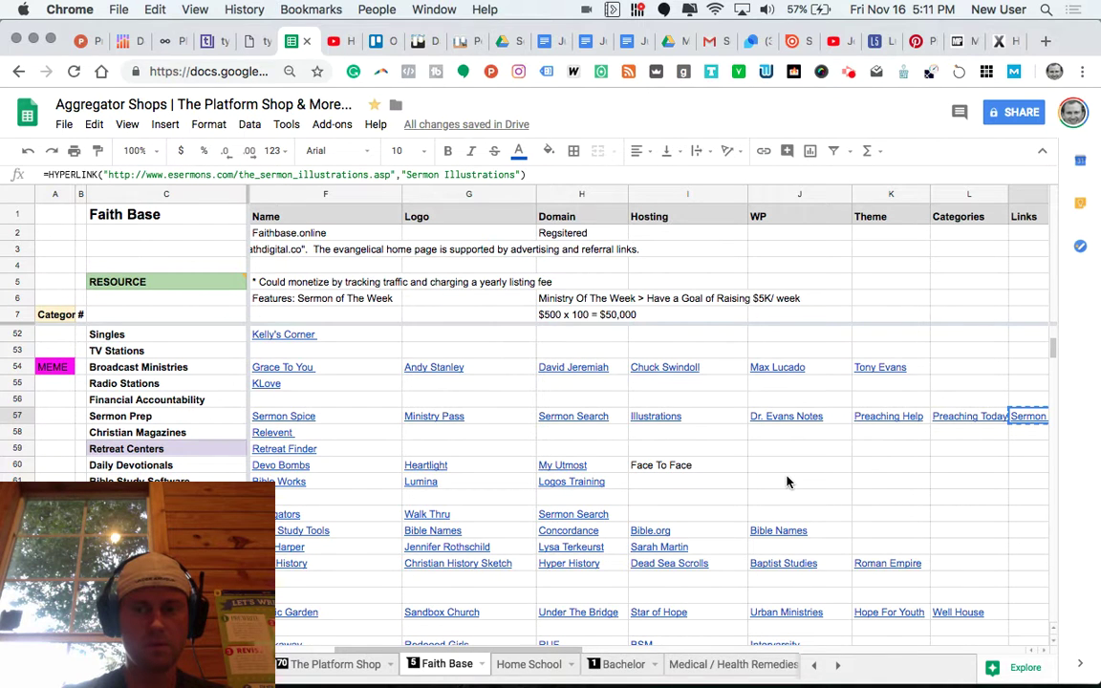
# Replace the Secret Keeper Girl headline with World Magazine, copied from spreadsheet cell D58
pyautogui.hscroll(-3, 788, 481)
pyautogui.scroll(1, 745, 469)
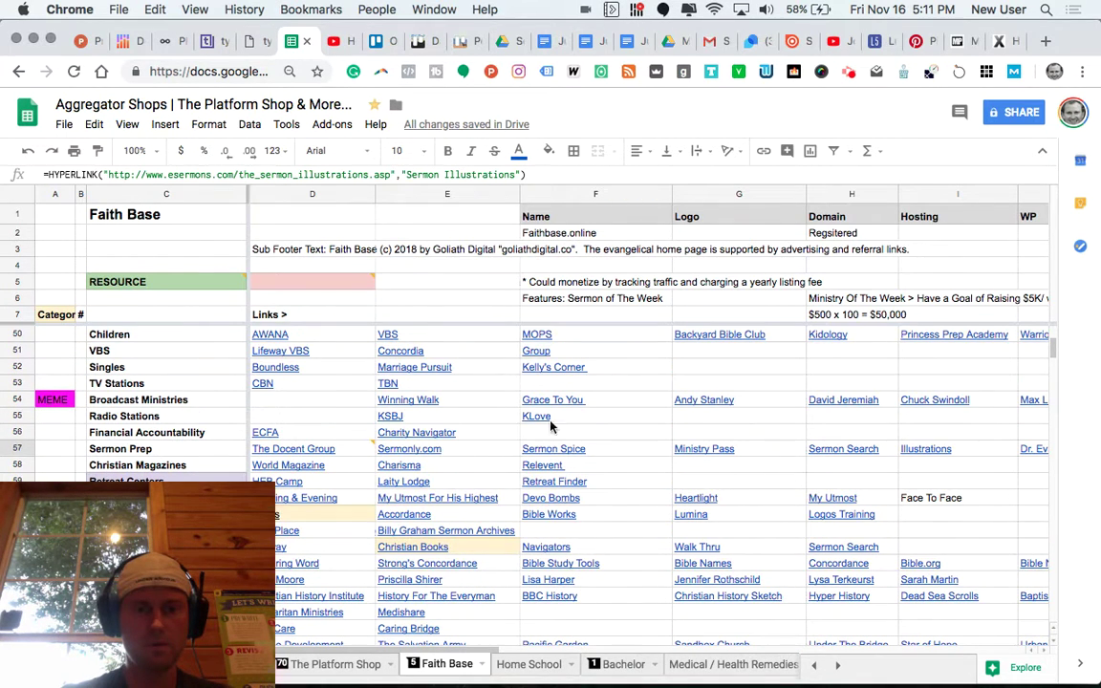
pyautogui.click(346, 464)
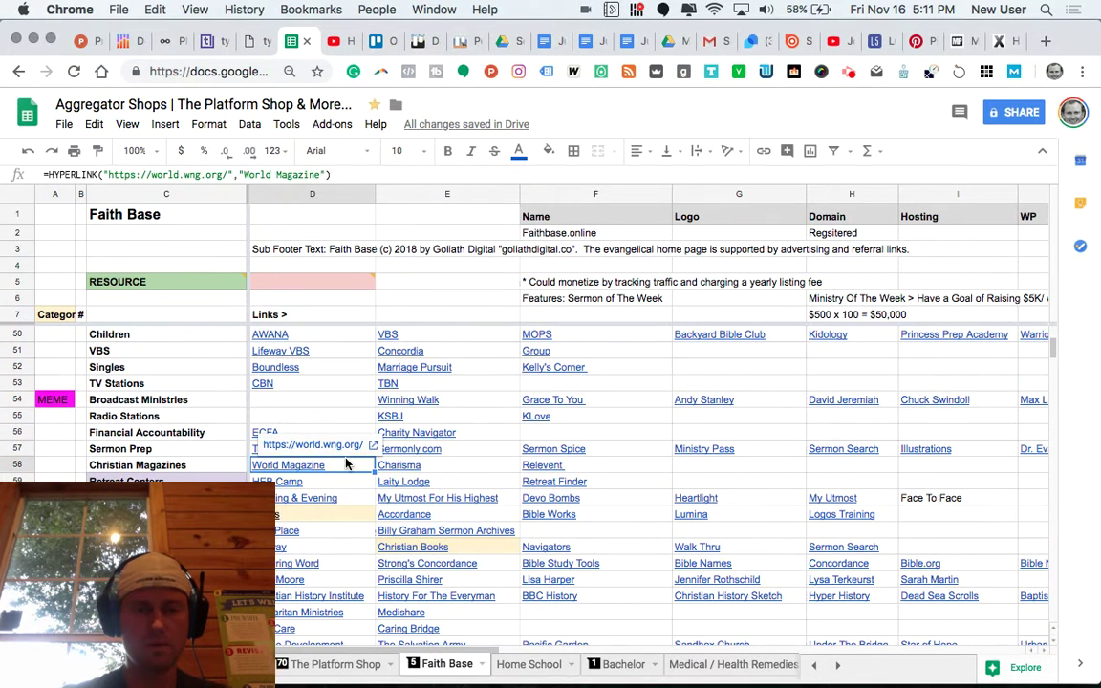
pyautogui.press('super+c')
pyautogui.click(266, 40)
pyautogui.scroll(-1, 396, 287)
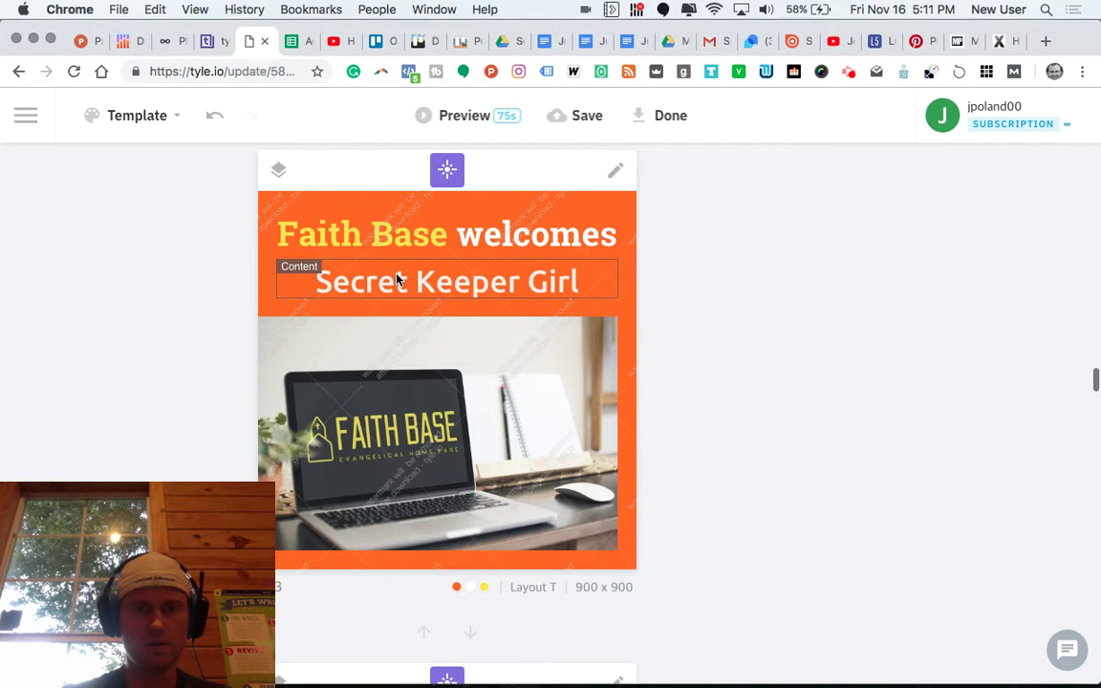
pyautogui.click(399, 280)
pyautogui.doubleClick(399, 280)
pyautogui.press('super+v')
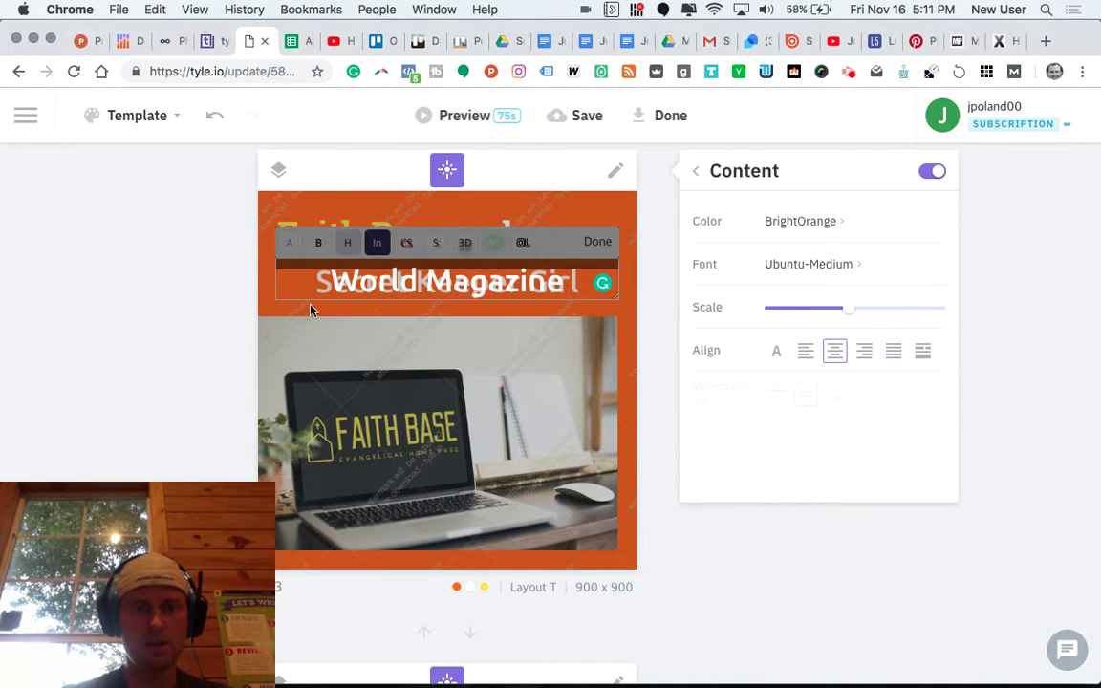
pyautogui.click(236, 307)
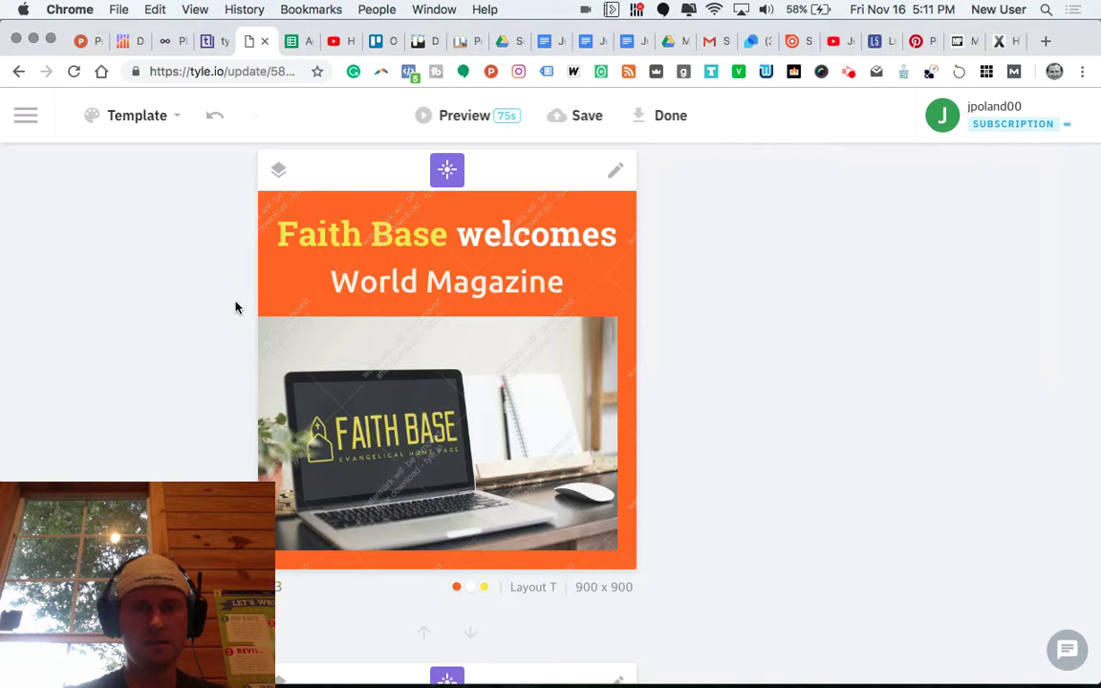
# Replace the World Magazine headline with Sermonly.com, copied from cell E57
pyautogui.click(296, 42)
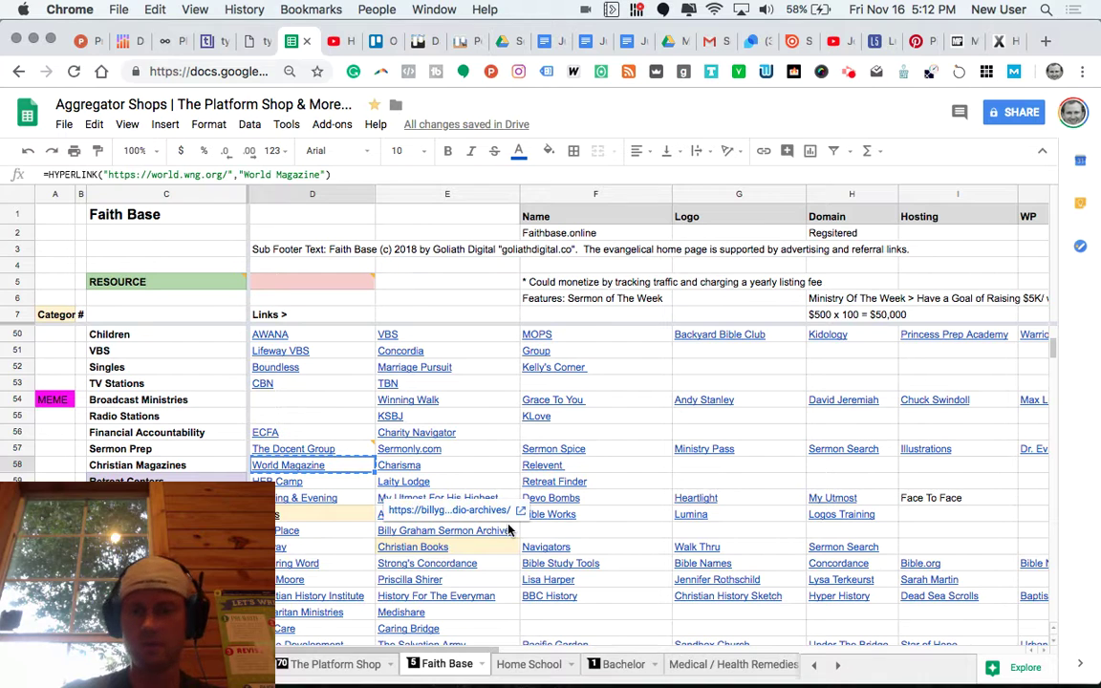
pyautogui.click(472, 452)
pyautogui.press('super+c')
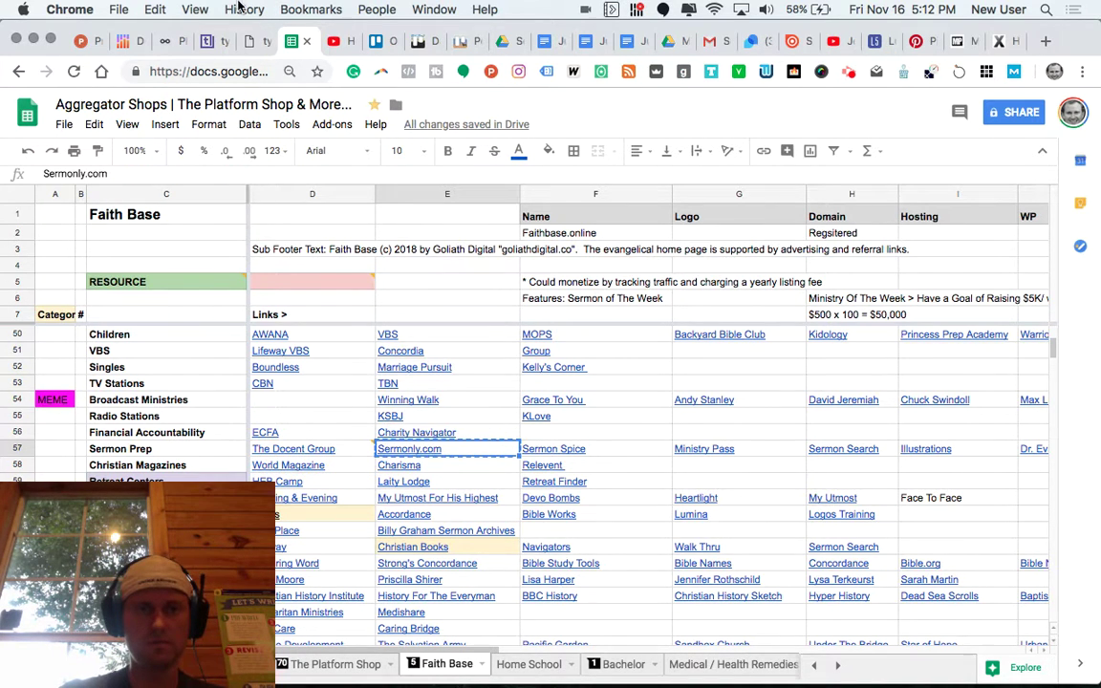
pyautogui.click(253, 41)
pyautogui.click(427, 287)
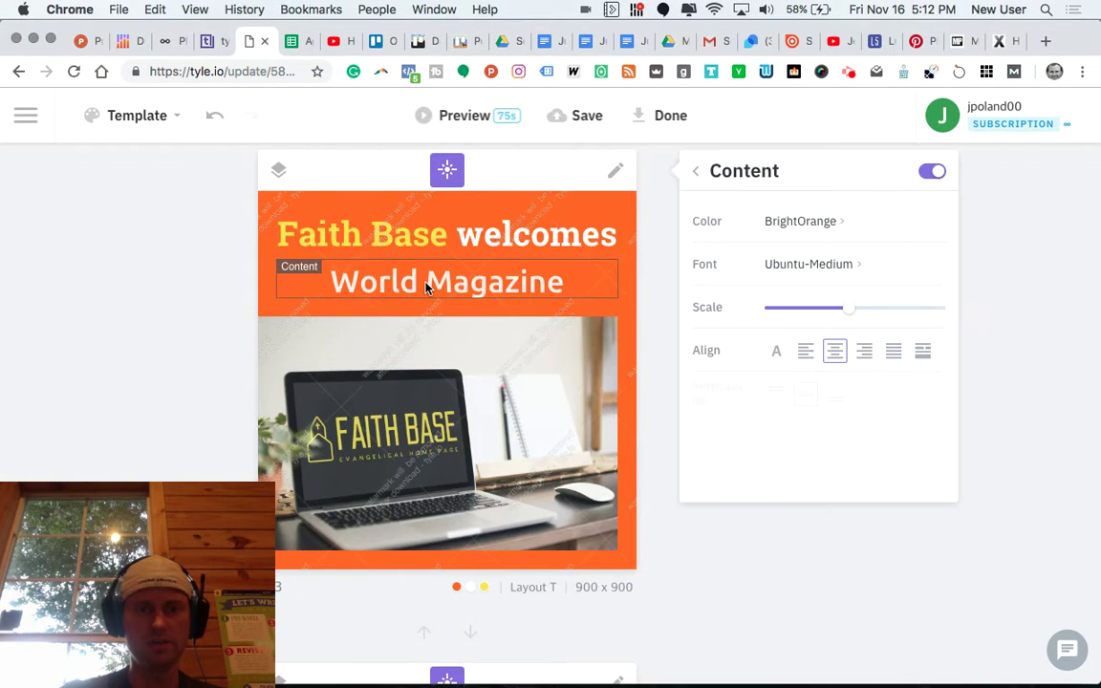
pyautogui.doubleClick(428, 284)
pyautogui.press('super+v')
pyautogui.scroll(-6, 213, 404)
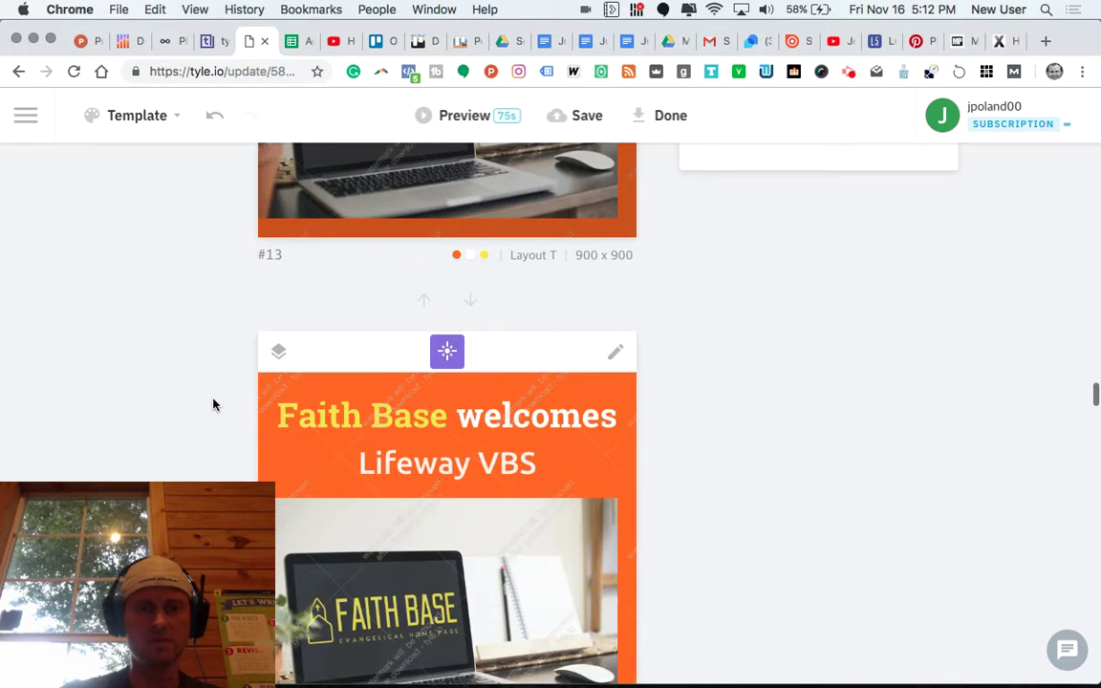
# Replace the Lifeway VBS headline with Sermon Spice, copied from cell F57
pyautogui.click(293, 45)
pyautogui.click(621, 451)
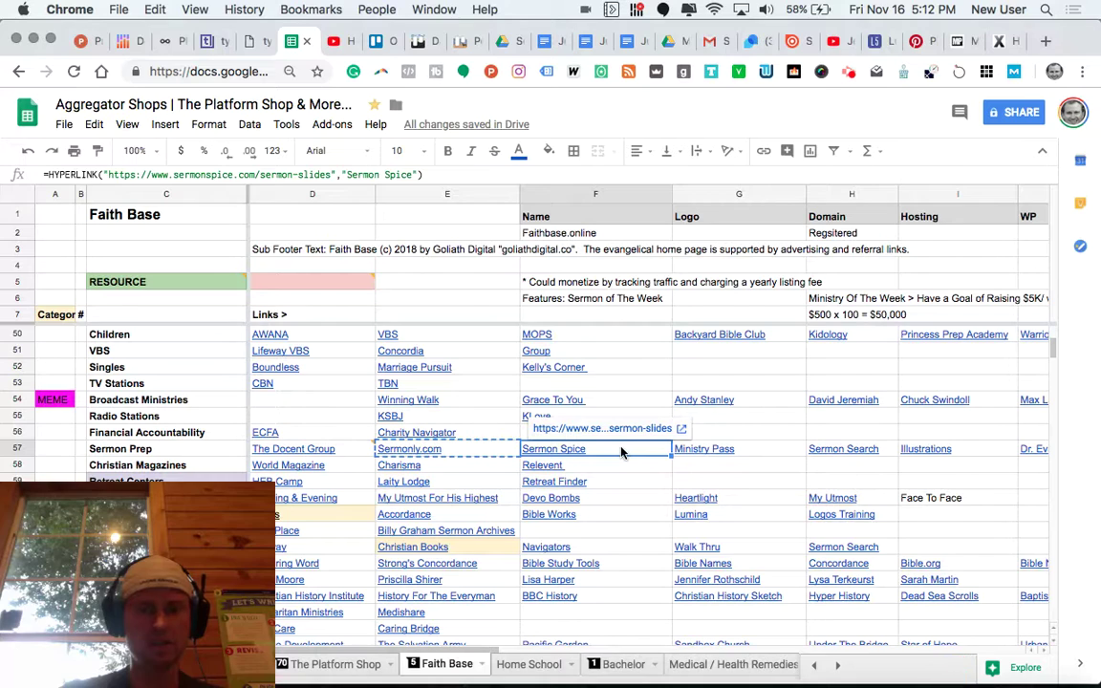
pyautogui.press('super+c')
pyautogui.click(256, 44)
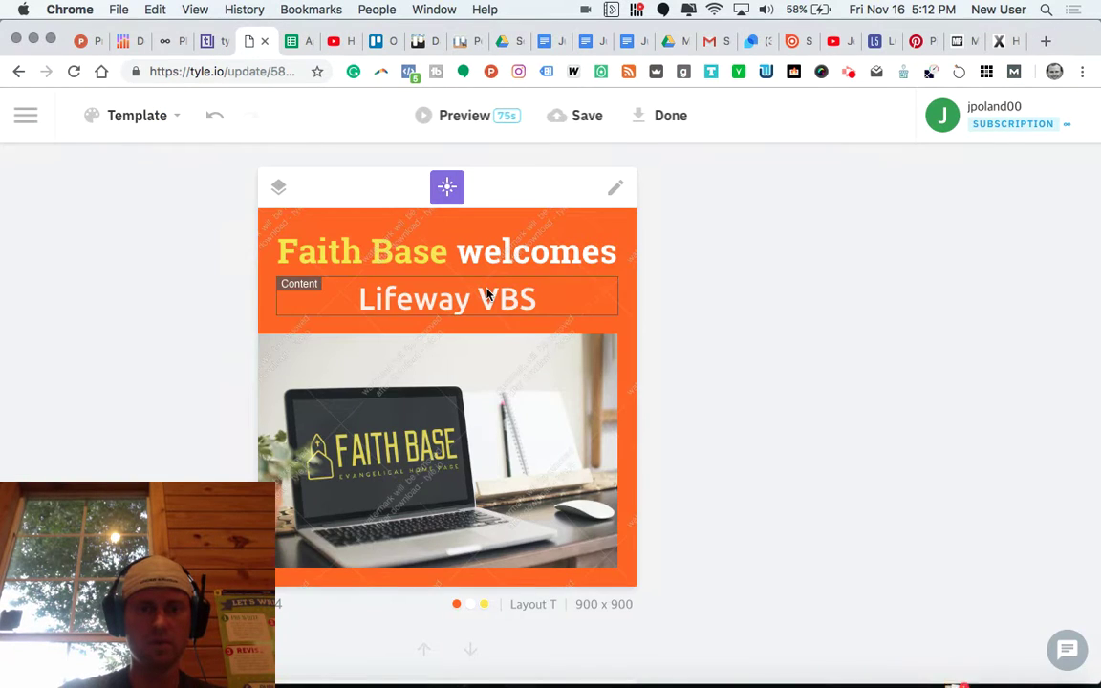
pyautogui.click(489, 299)
pyautogui.doubleClick(487, 292)
pyautogui.press('super+v')
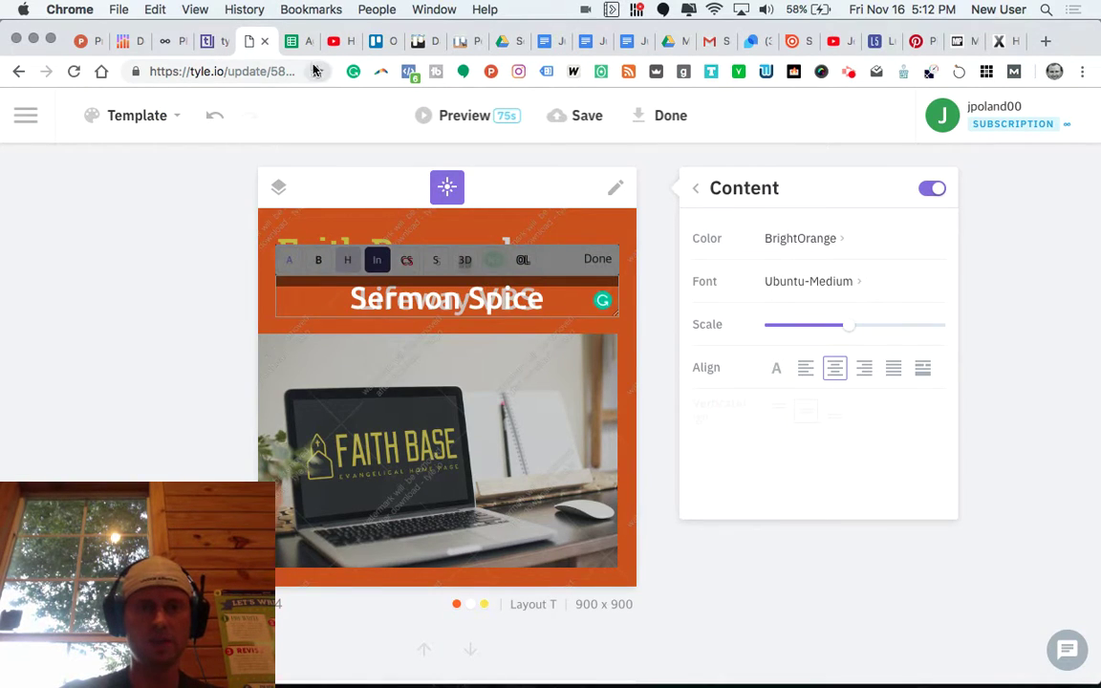
# Copy the name Ministry Pass from spreadsheet cell G57
pyautogui.click(297, 47)
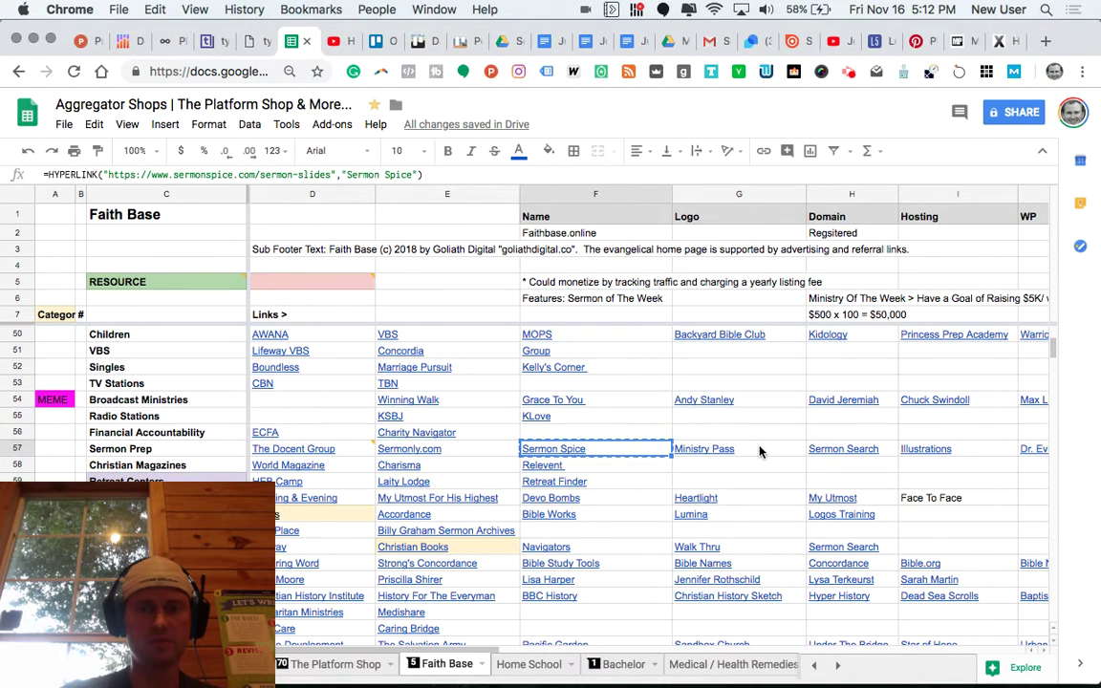
pyautogui.click(722, 446)
pyautogui.press('super+c')
pyautogui.click(256, 41)
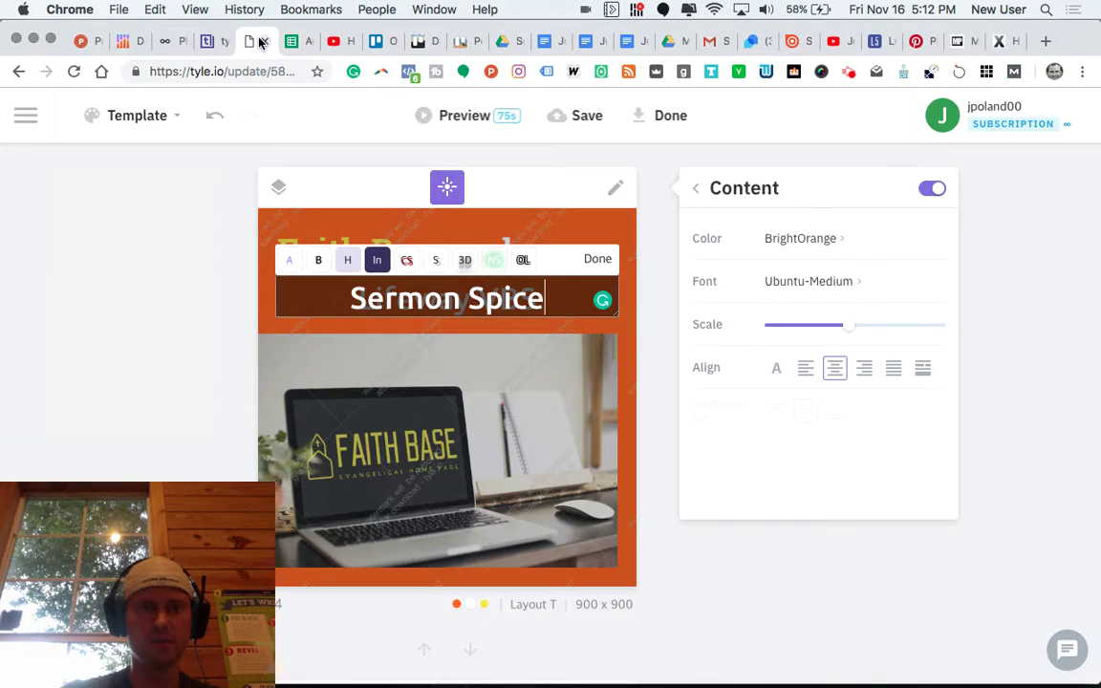
pyautogui.click(27, 117)
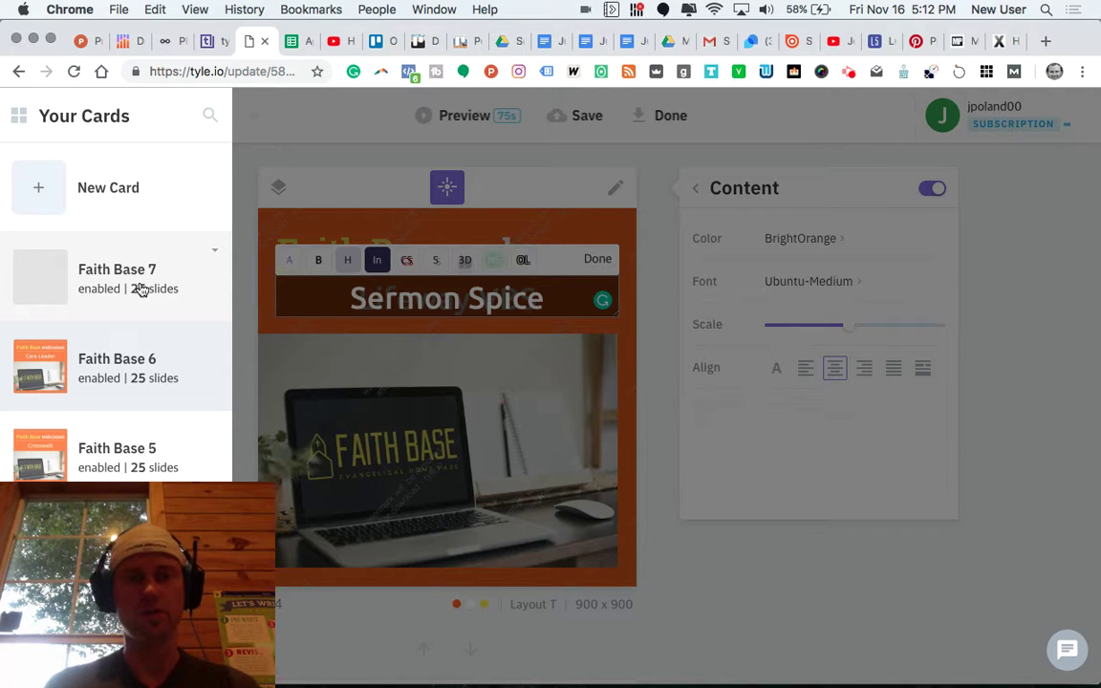
pyautogui.click(261, 123)
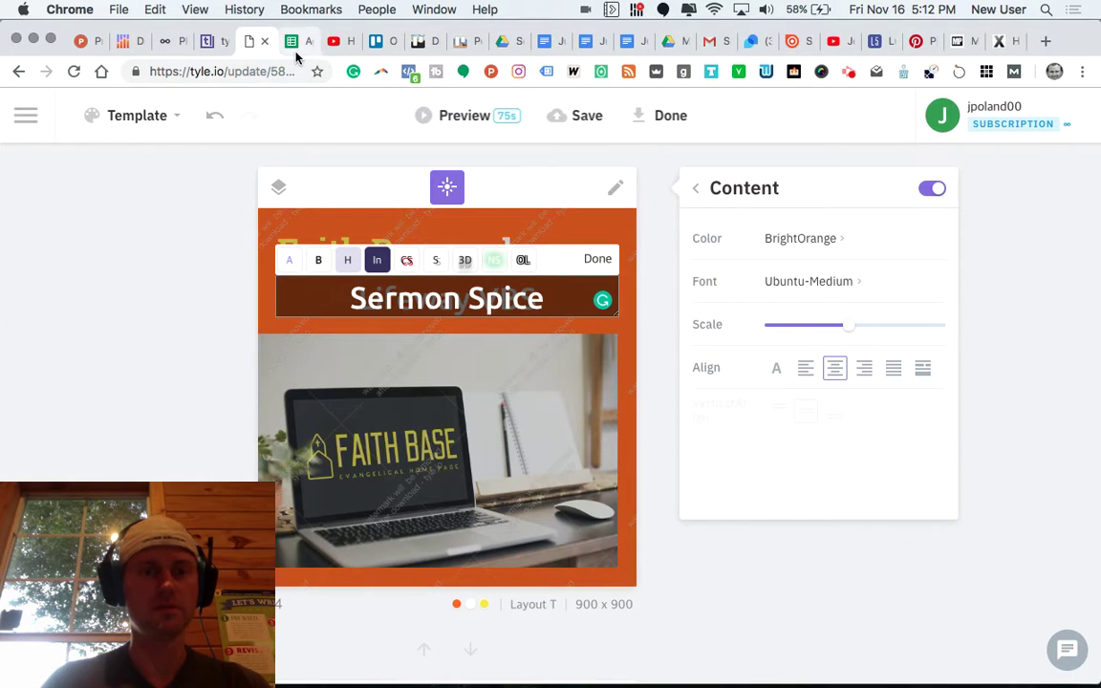
# Replace the Boundless headline with the copied Ministry Pass
pyautogui.scroll(-5, 405, 299)
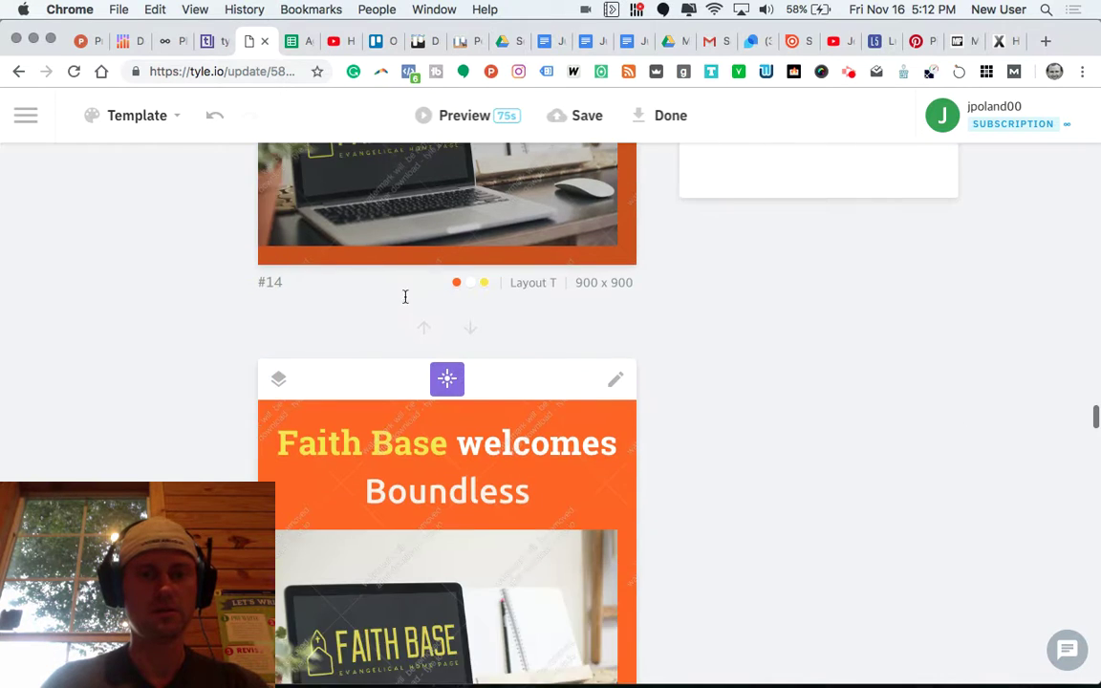
pyautogui.click(294, 41)
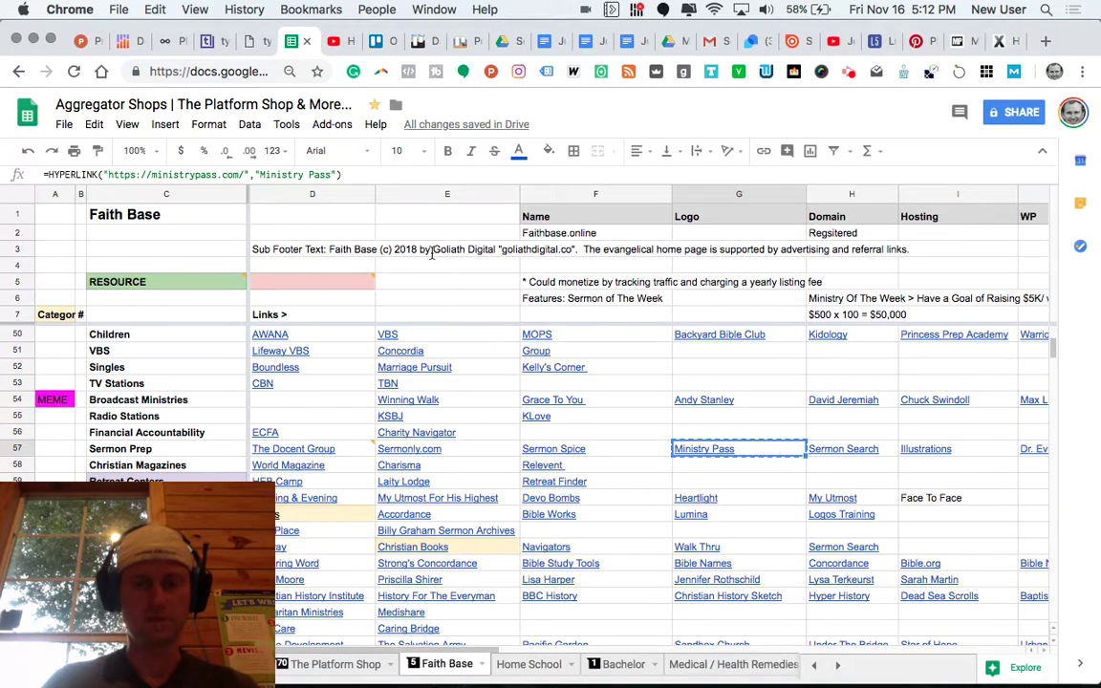
pyautogui.click(857, 453)
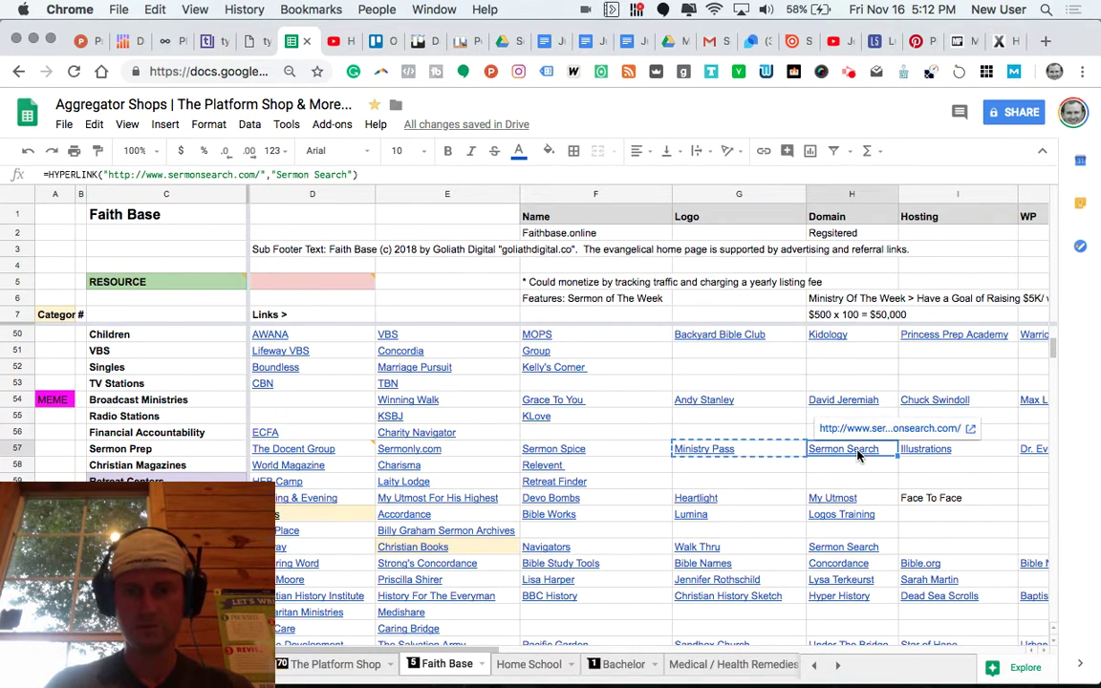
pyautogui.click(777, 453)
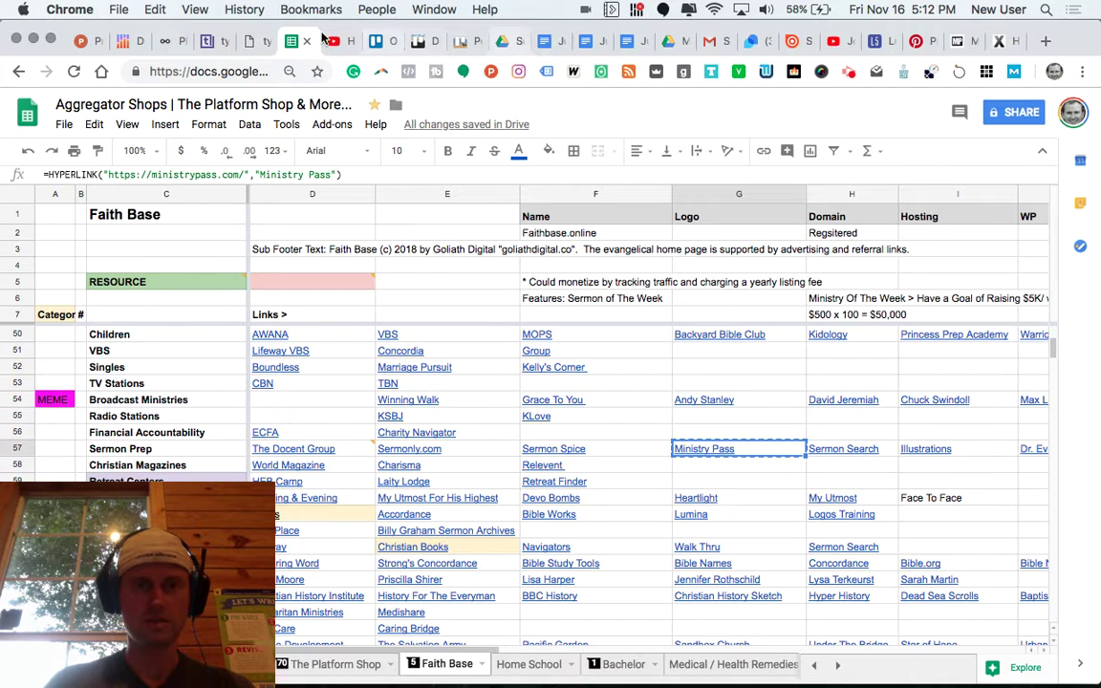
pyautogui.click(246, 43)
pyautogui.doubleClick(442, 411)
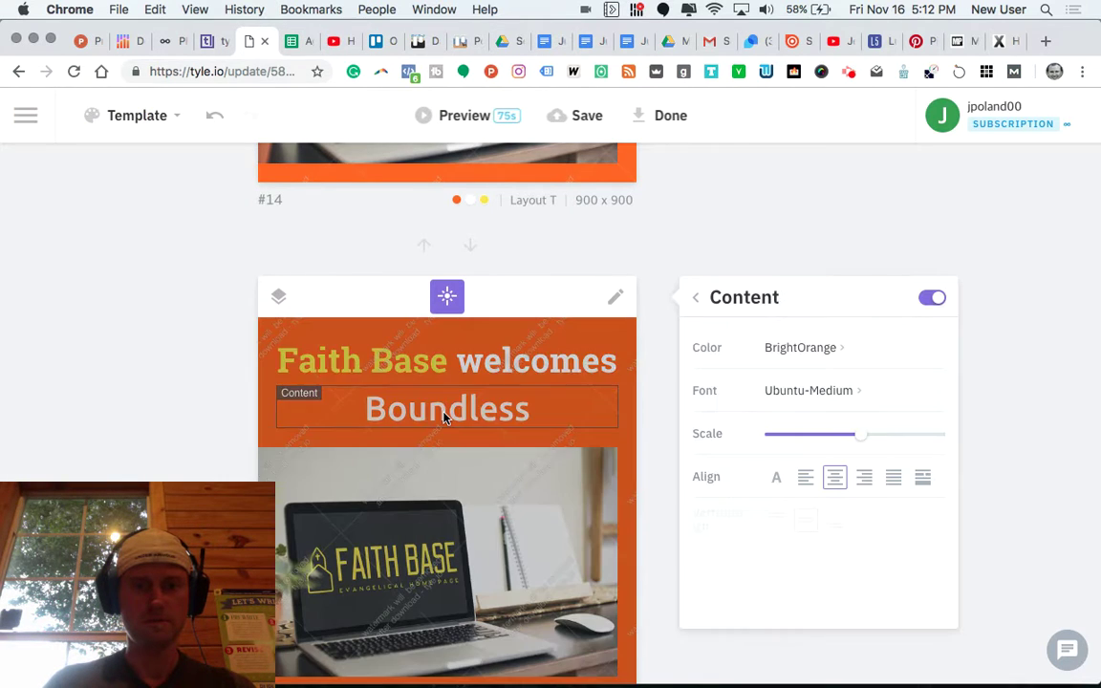
pyautogui.hotkey('ctrl', 'v')
# Replace the whole Marriage Pursuit headline with Sermon Search from cell H57
pyautogui.scroll(-5, 158, 388)
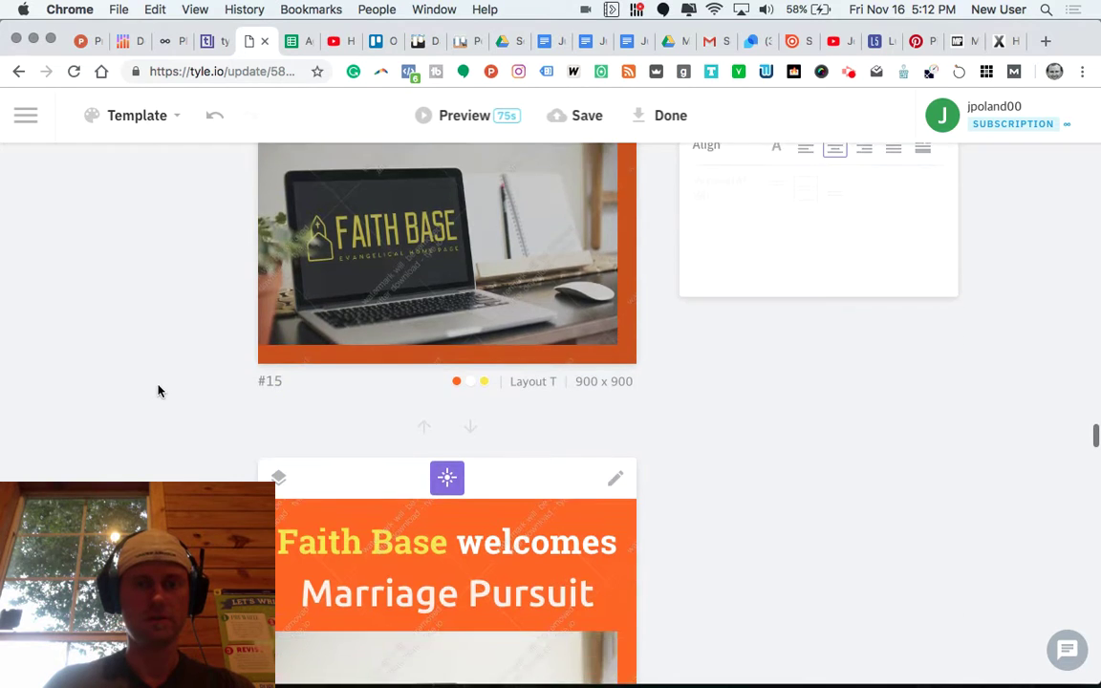
pyautogui.click(292, 41)
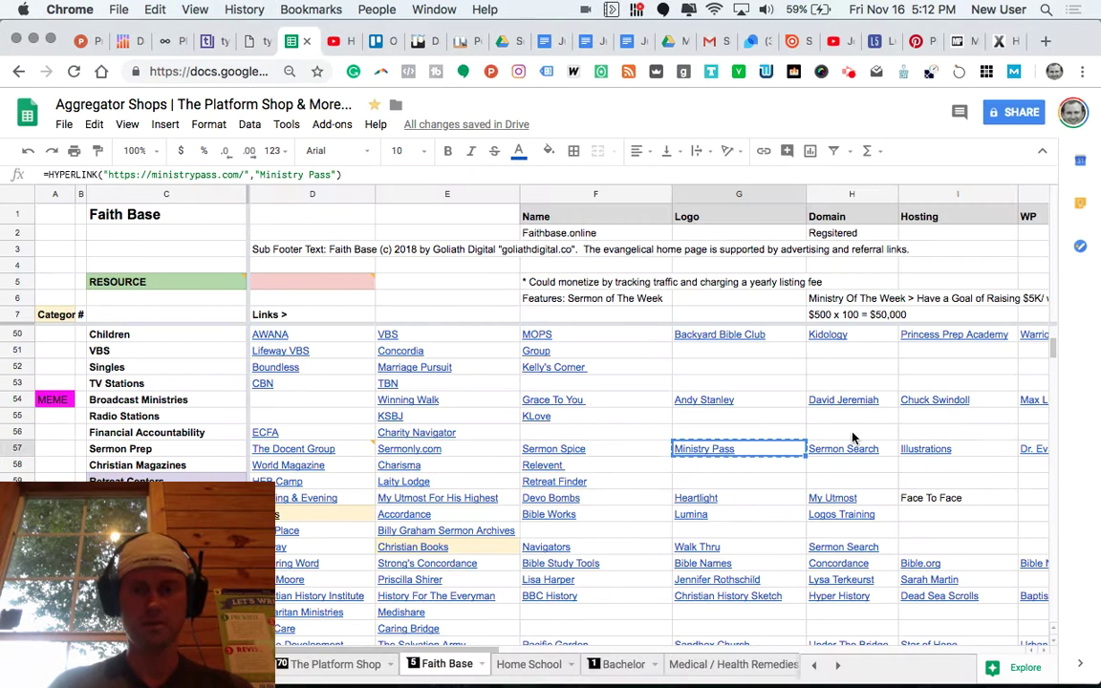
pyautogui.click(881, 456)
pyautogui.hotkey('ctrl', 'c')
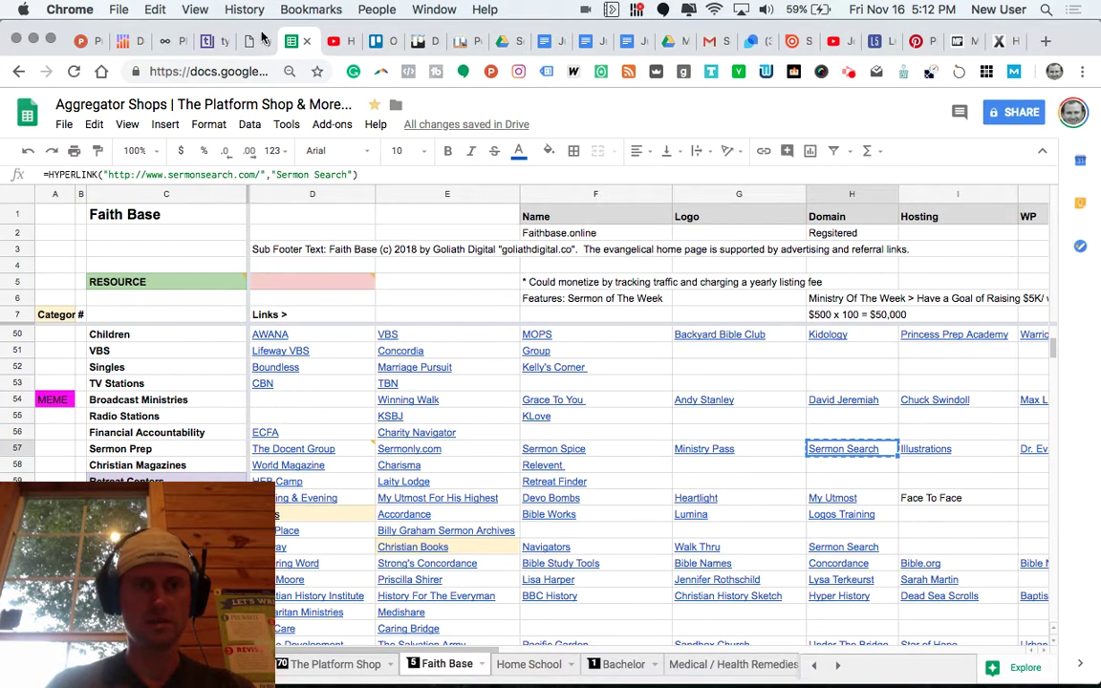
pyautogui.click(253, 43)
pyautogui.doubleClick(431, 350)
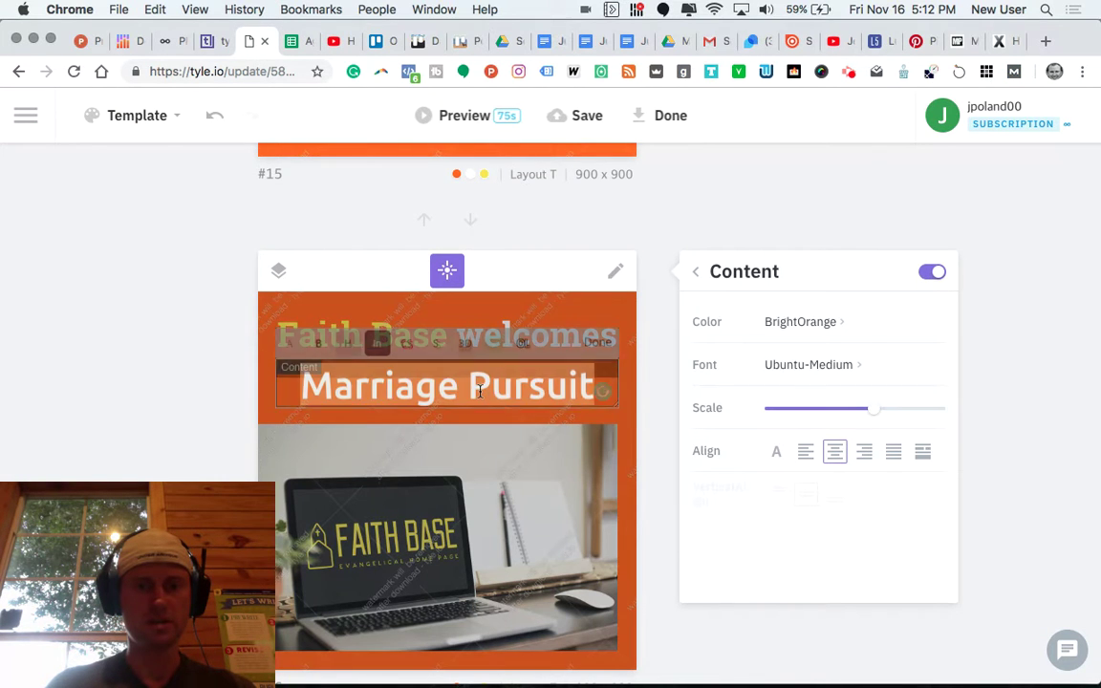
pyautogui.doubleClick(480, 391)
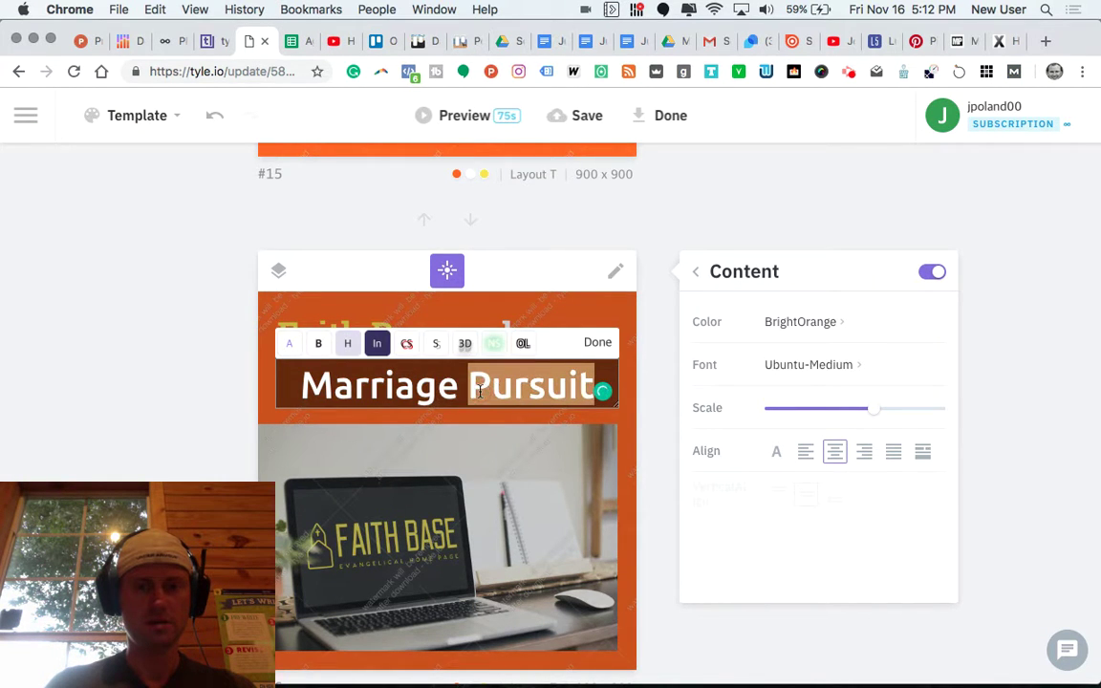
pyautogui.hotkey('ctrl', 'a')
pyautogui.hotkey('ctrl', 'v')
# Replace the Kelly's Corner headline with Illustrations from cell I57
pyautogui.scroll(-3, 113, 392)
pyautogui.scroll(-3, 113, 390)
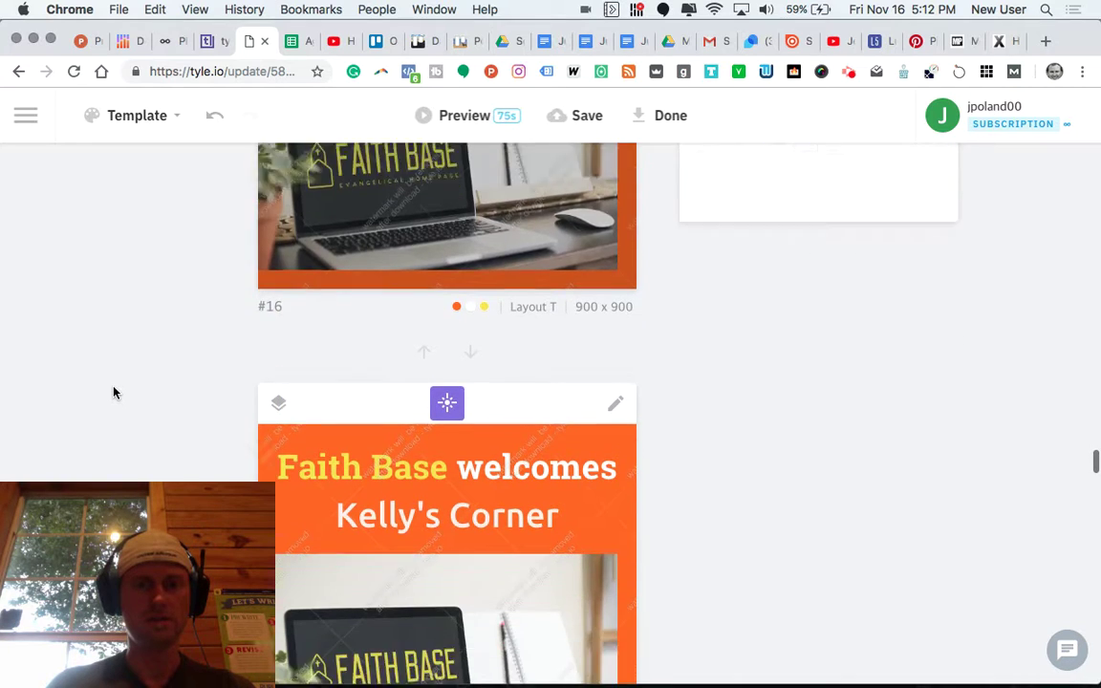
pyautogui.click(291, 41)
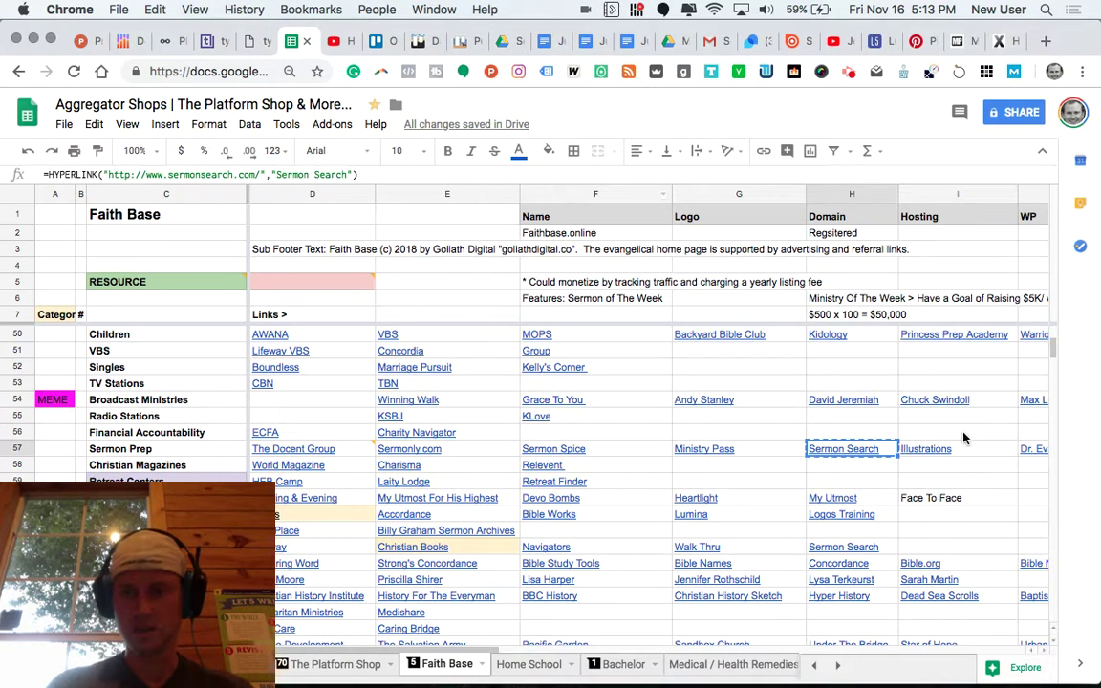
pyautogui.click(975, 452)
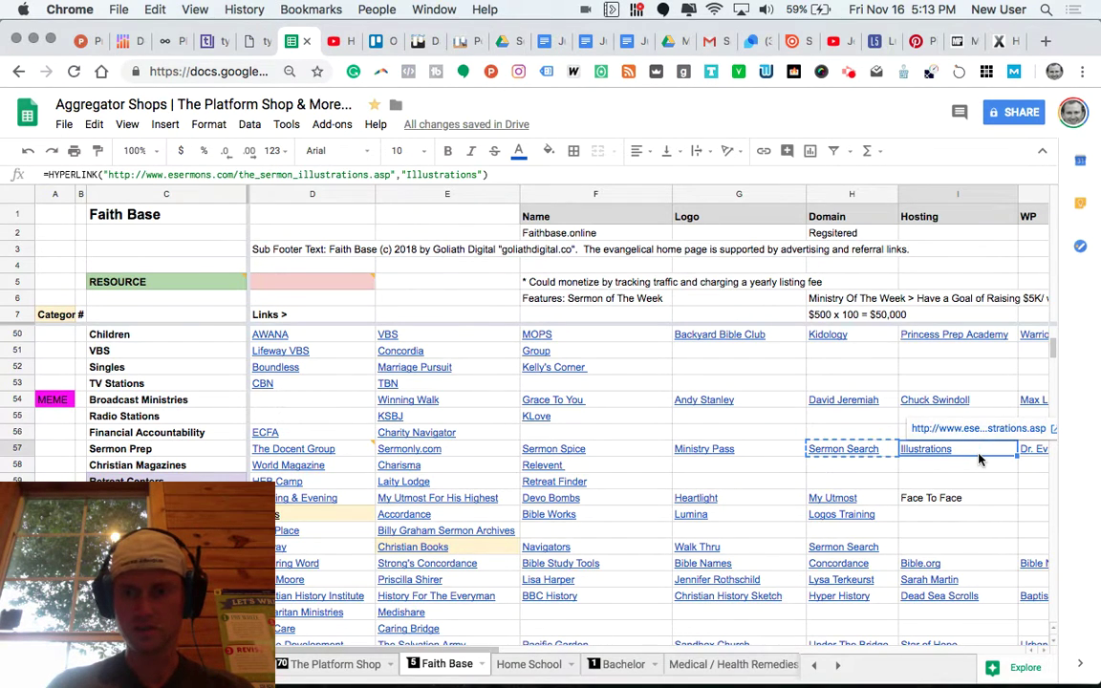
pyautogui.click(248, 41)
pyautogui.doubleClick(480, 369)
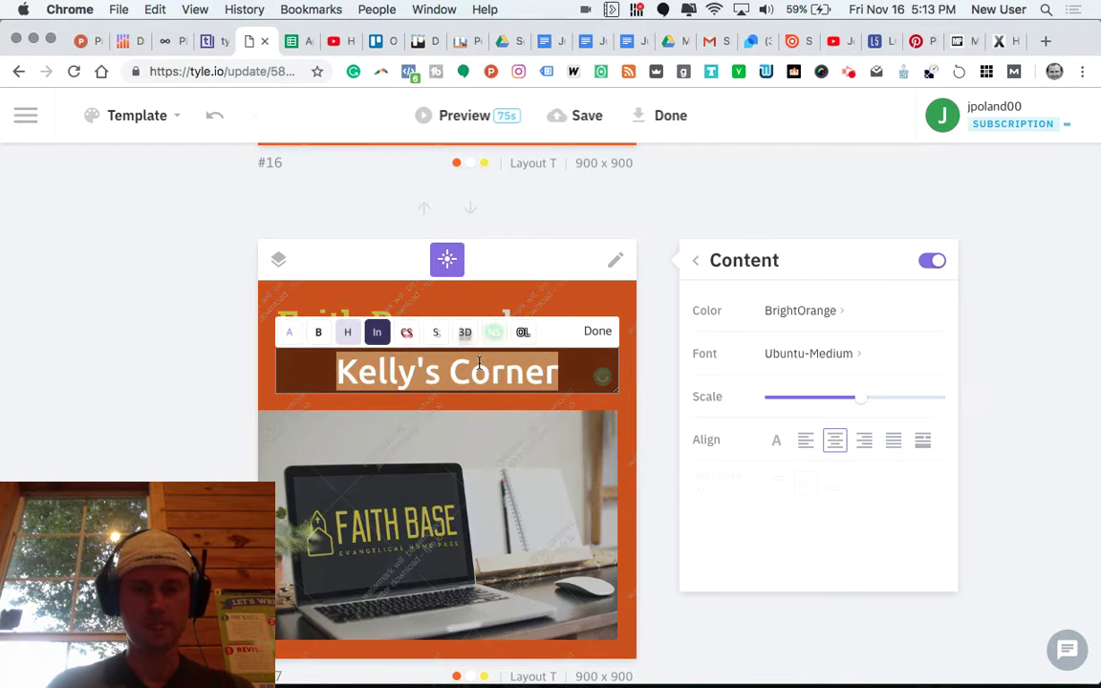
pyautogui.press('super+v')
# Replace the CBN headline with Dr. Evans Notes, copied from cell J57
pyautogui.scroll(-5, 187, 430)
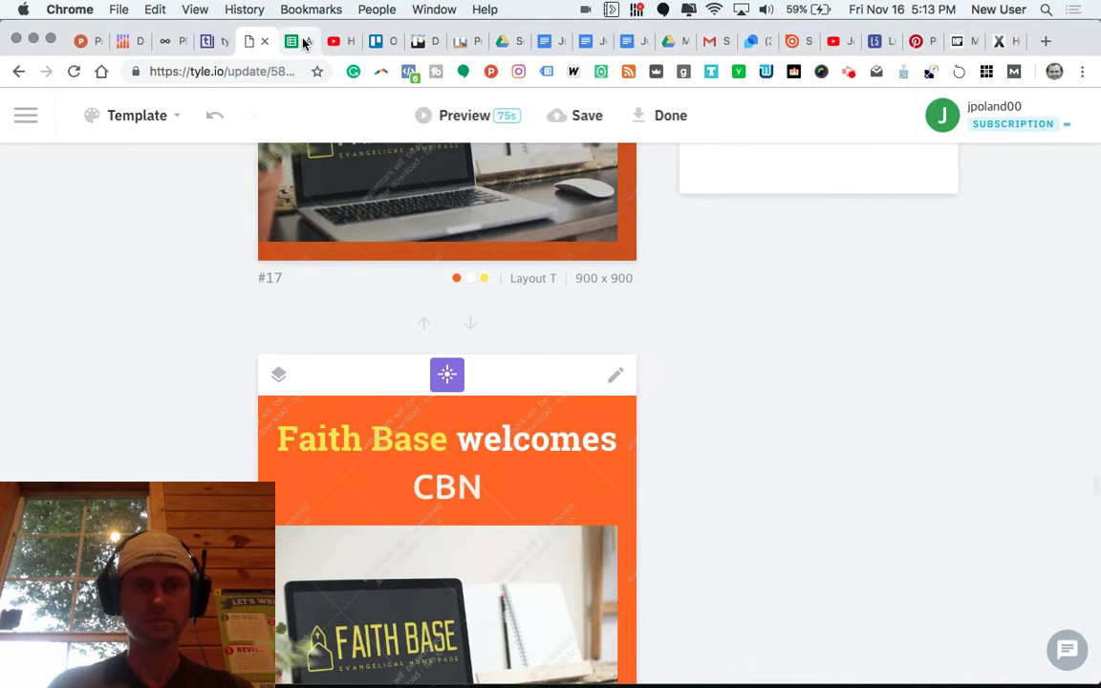
pyautogui.click(303, 41)
pyautogui.click(1034, 453)
pyautogui.press('super+c')
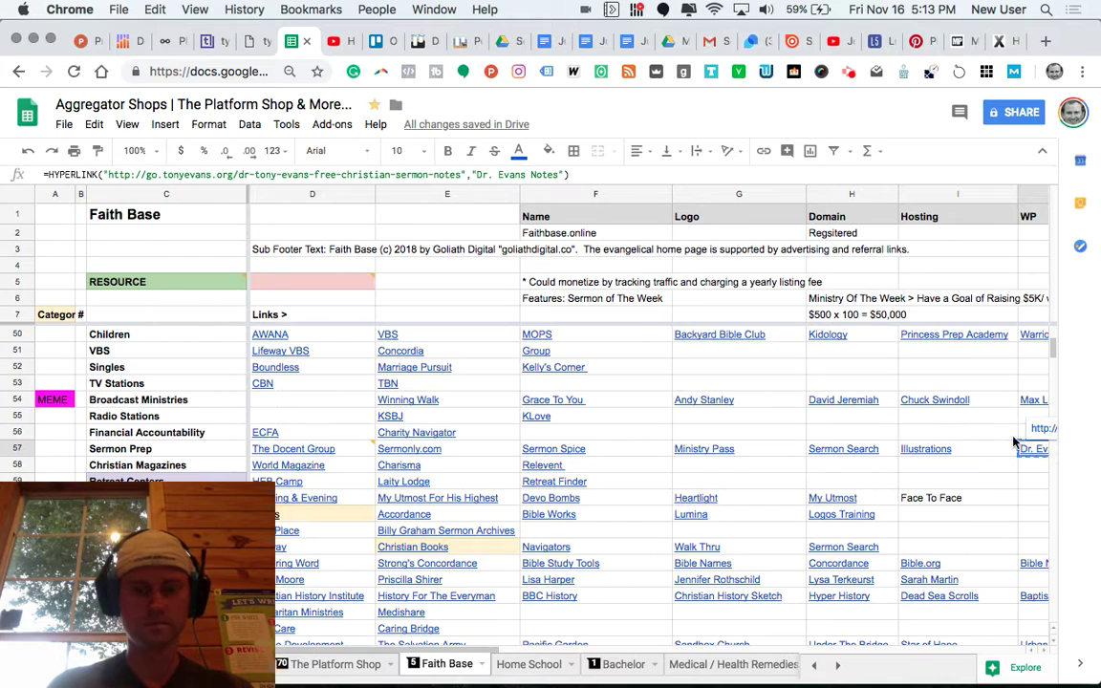
pyautogui.click(263, 43)
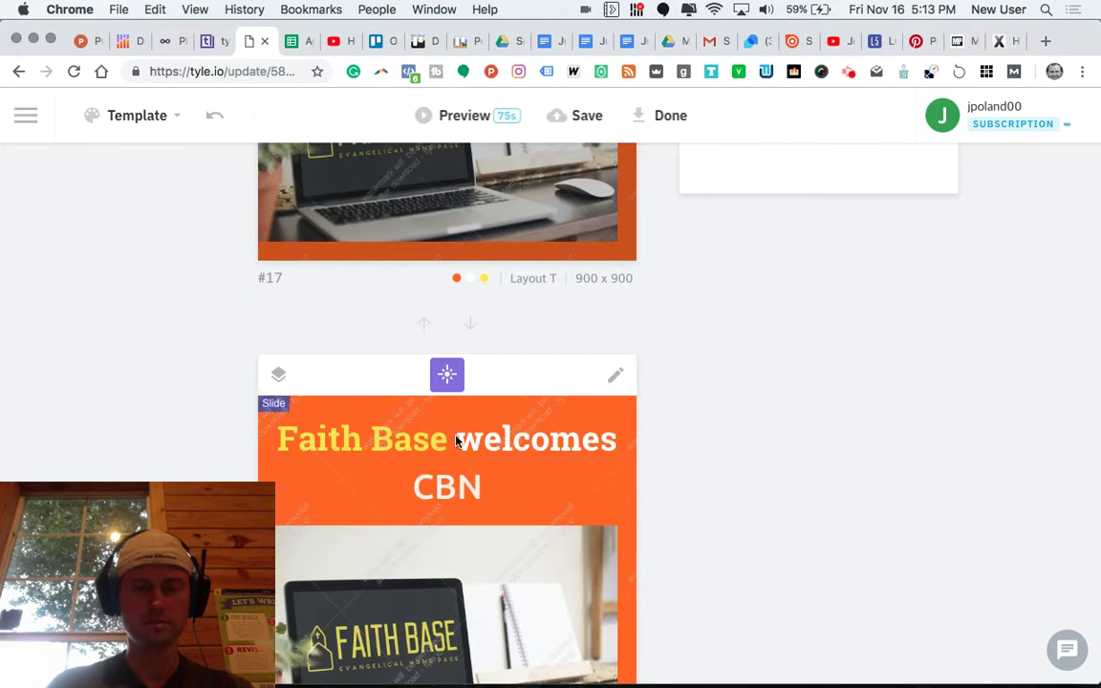
pyautogui.click(449, 480)
pyautogui.doubleClick(449, 481)
pyautogui.press('super+v')
# Copy the name Charisma from the spreadsheet
pyautogui.scroll(-10, 449, 481)
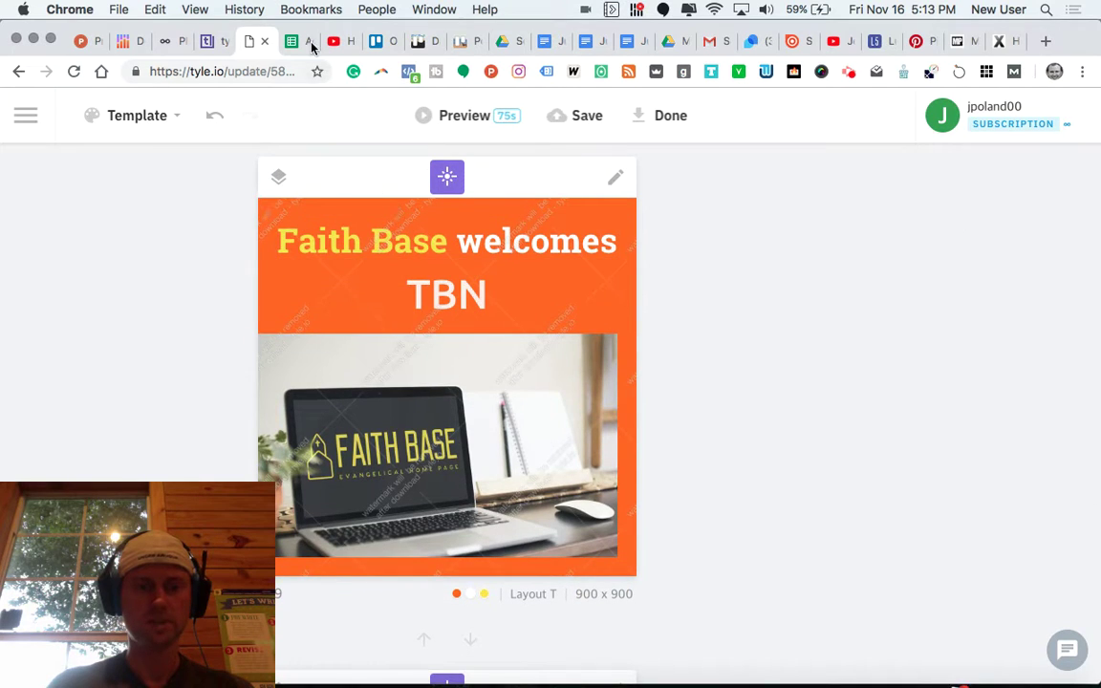
pyautogui.click(287, 41)
pyautogui.hscroll(5, 753, 413)
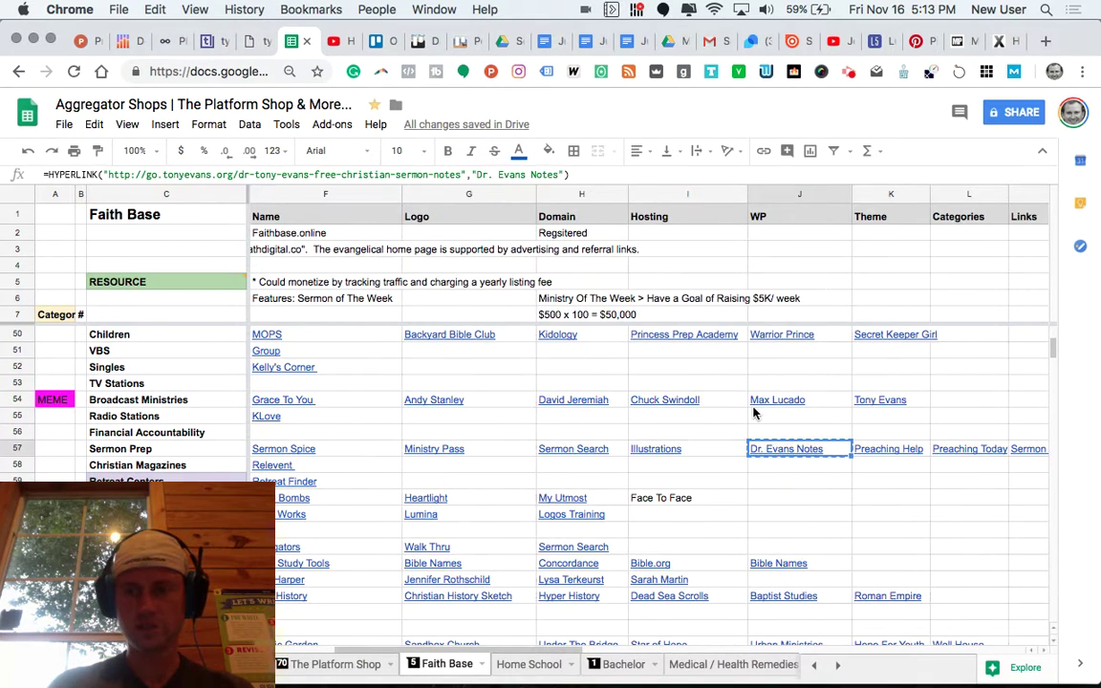
pyautogui.hscroll(-5, 753, 413)
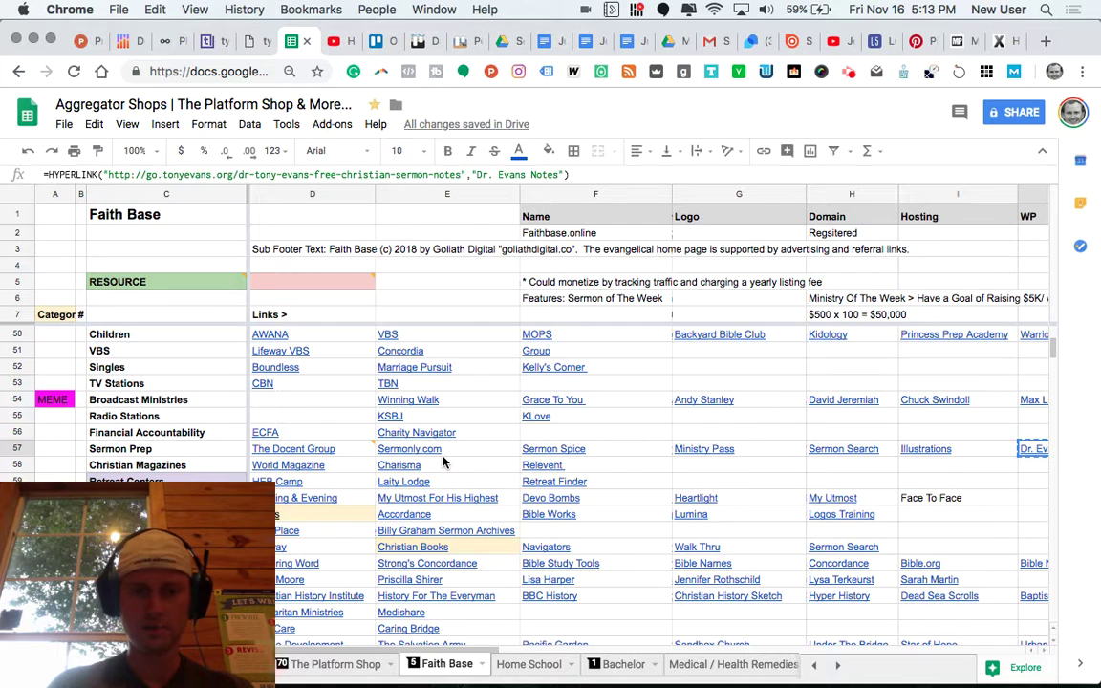
pyautogui.click(411, 465)
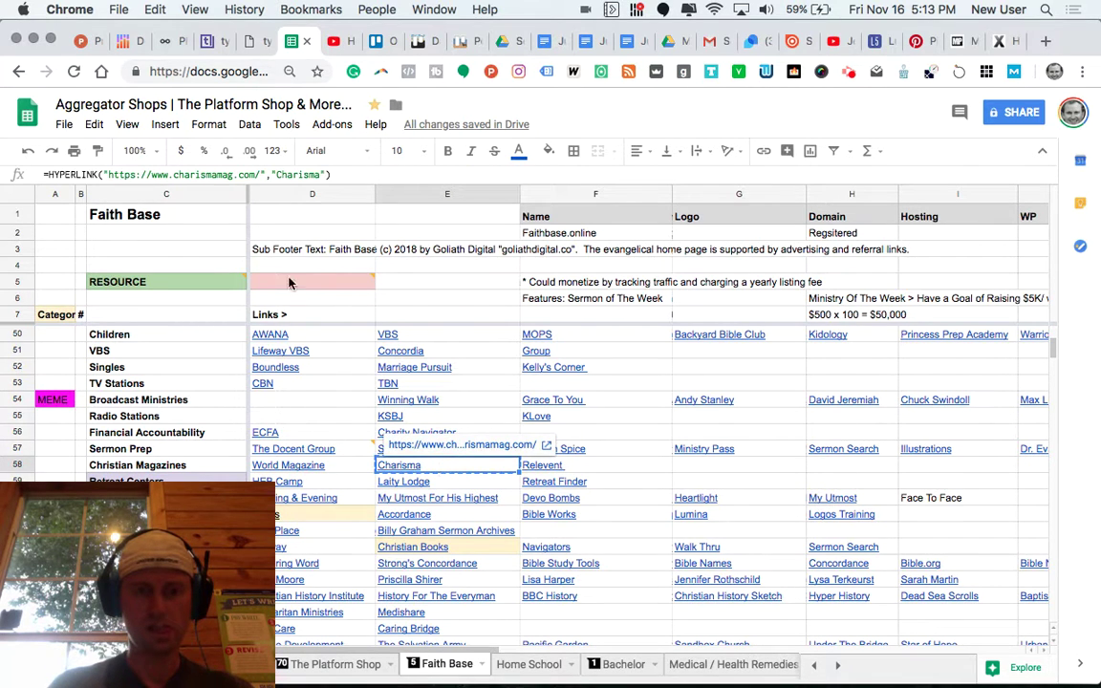
pyautogui.hotkey('ctrl', 'c')
pyautogui.click(237, 39)
pyautogui.scroll(-10, 392, 386)
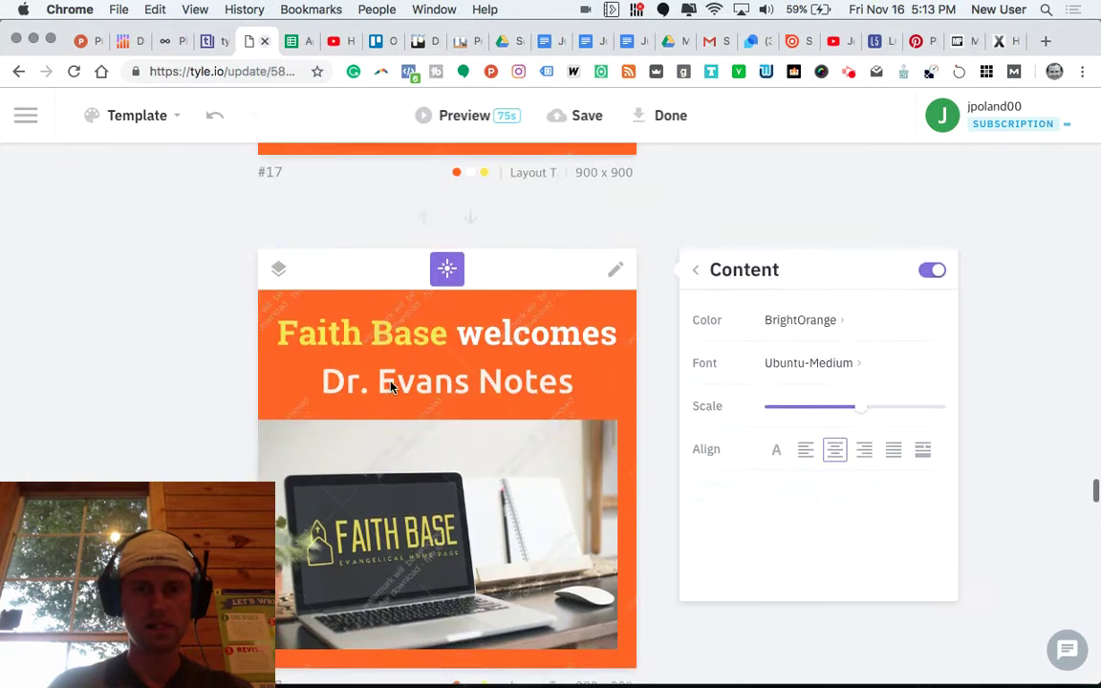
# Replace the Sermon Search headline with the copied Charisma
pyautogui.scroll(15, 390, 386)
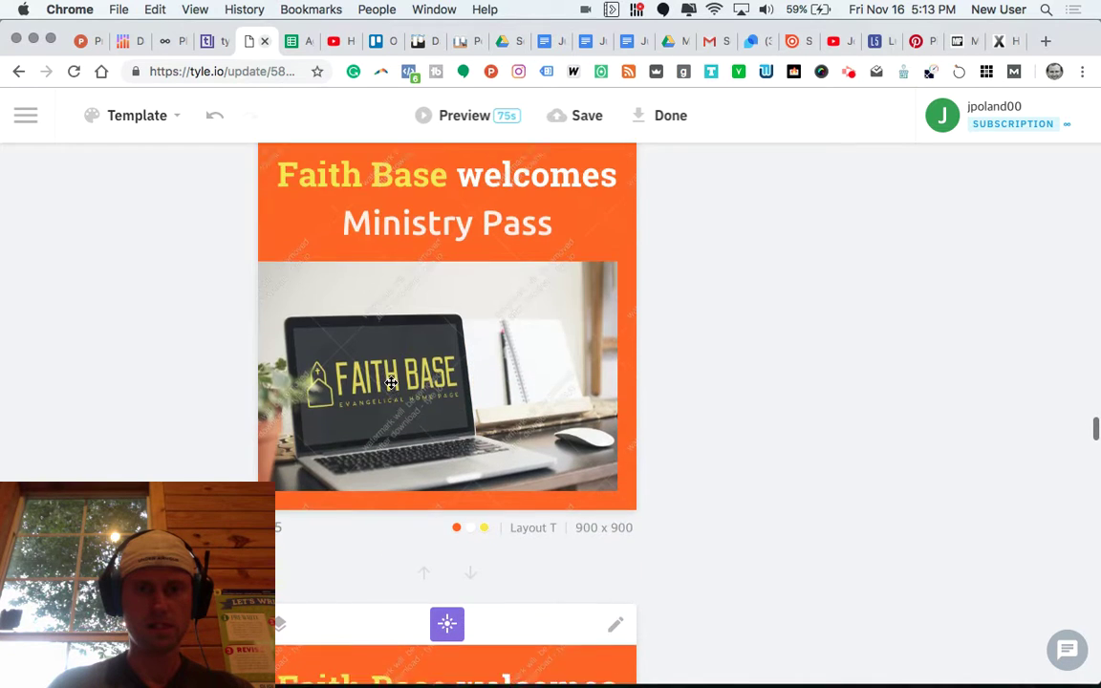
pyautogui.scroll(-4, 389, 386)
pyautogui.click(393, 386)
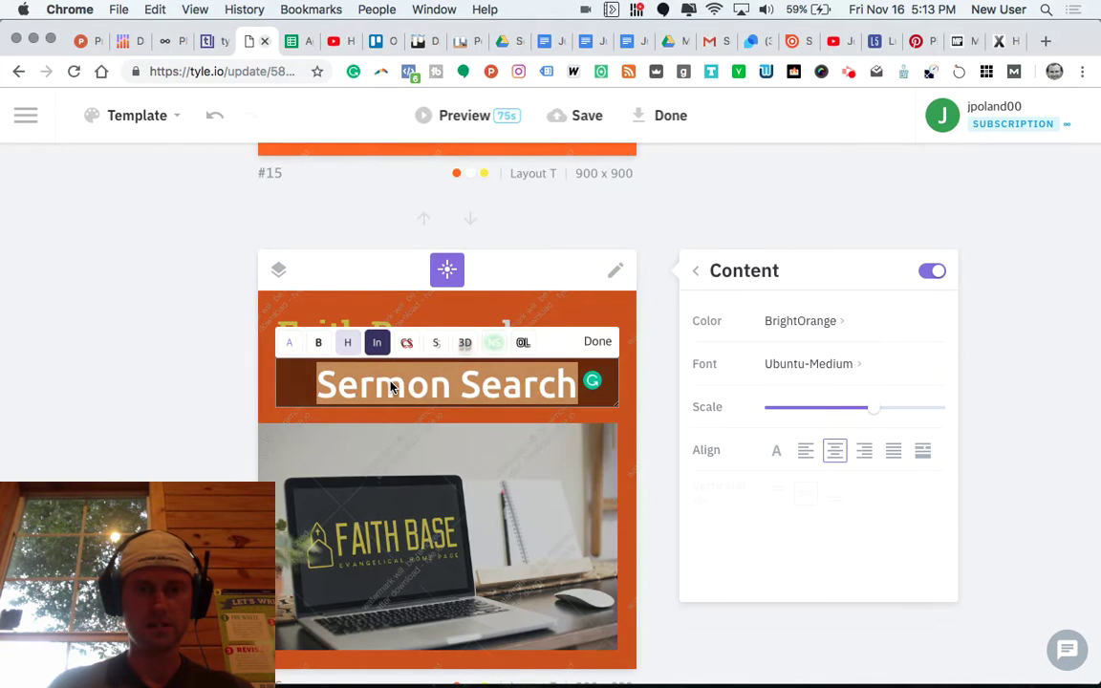
pyautogui.hotkey('ctrl', 'v')
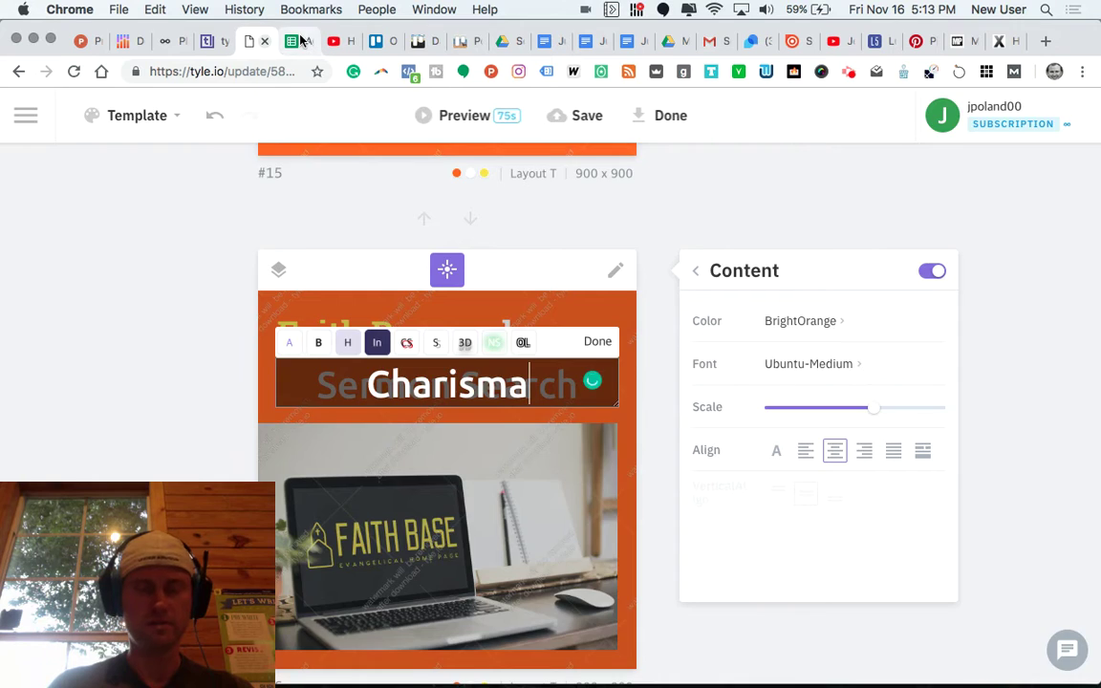
# Copy Relevent from the spreadsheet and paste it over the Illustrations headline
pyautogui.click(300, 40)
pyautogui.click(585, 479)
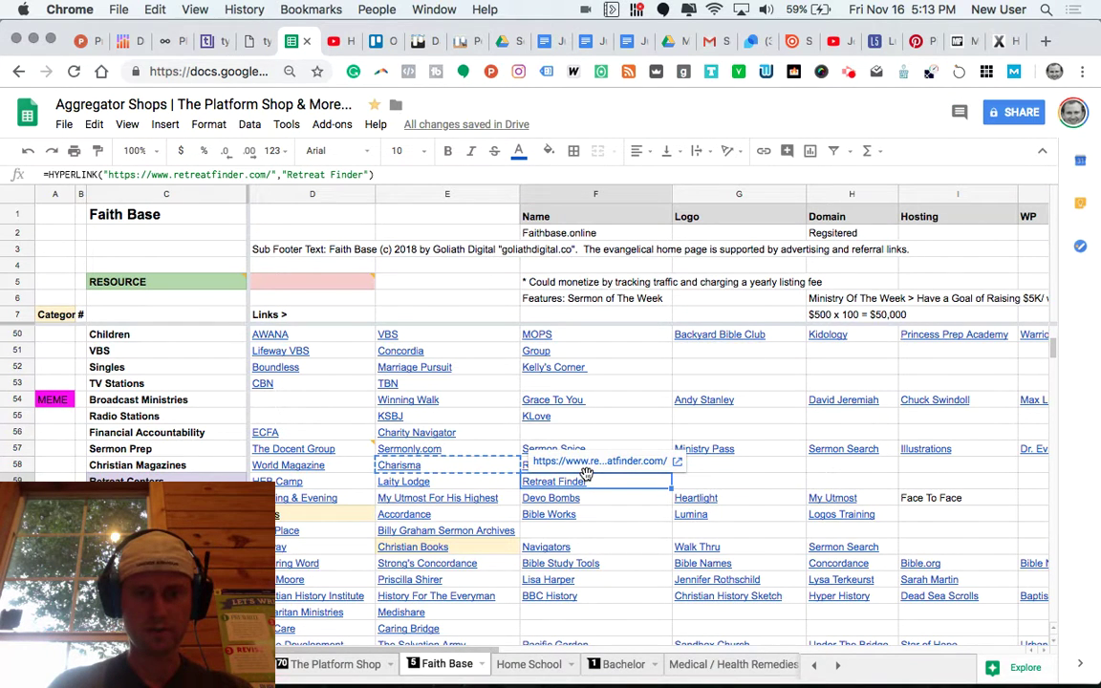
pyautogui.click(744, 482)
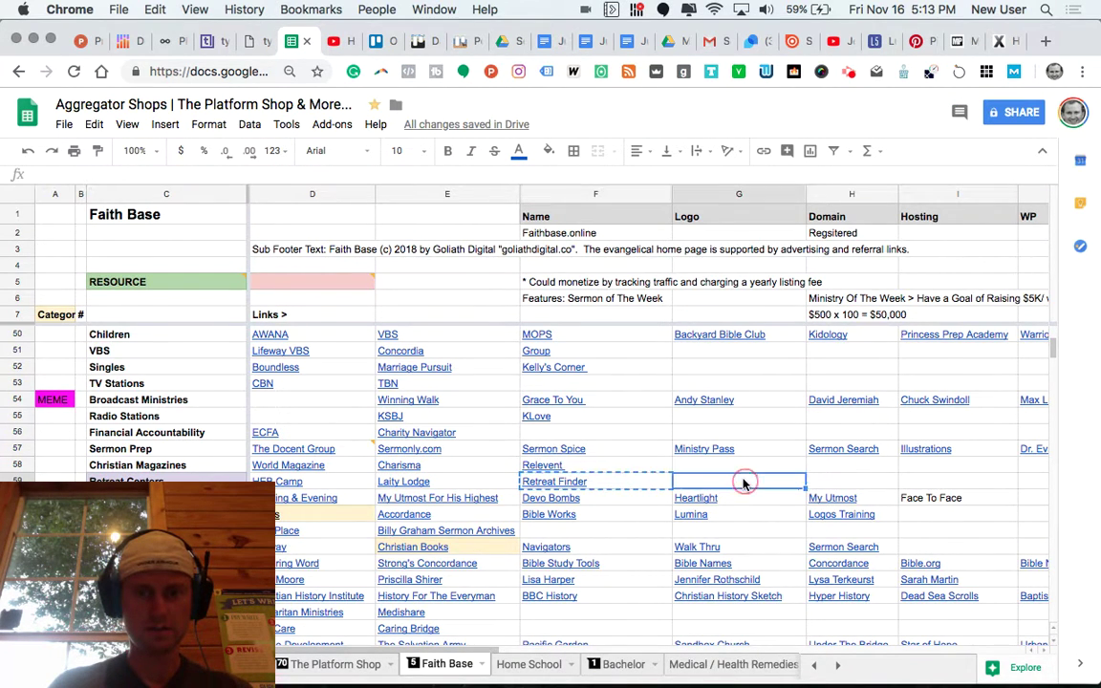
pyautogui.click(639, 466)
pyautogui.hotkey('ctrl', 'c')
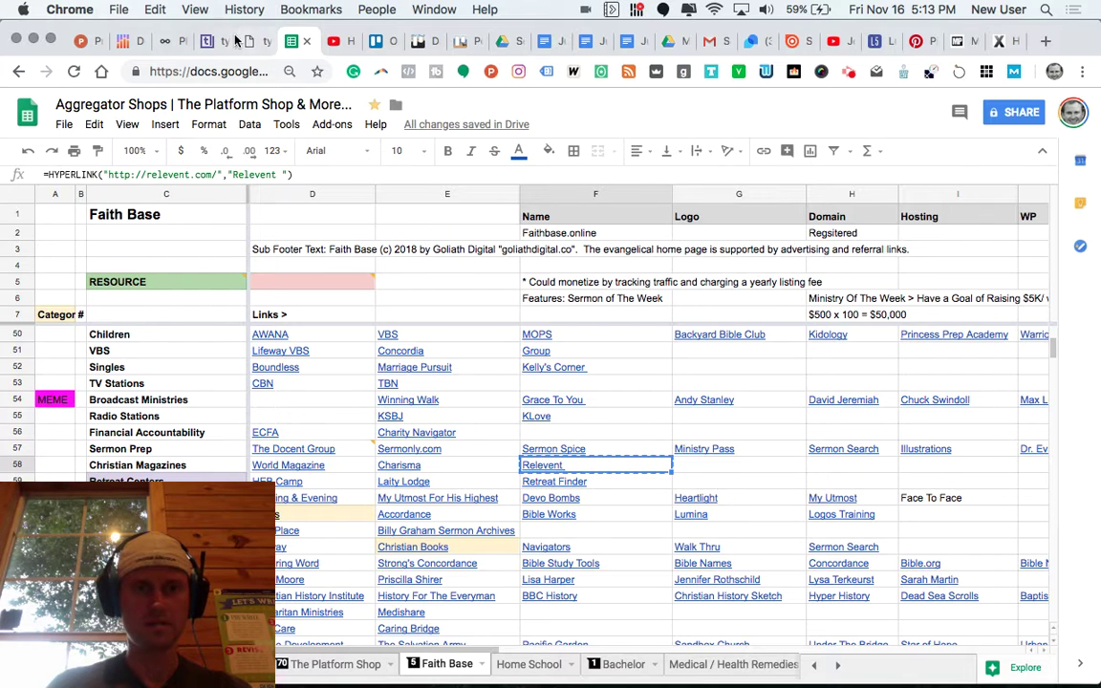
pyautogui.click(256, 40)
pyautogui.scroll(-3, 542, 488)
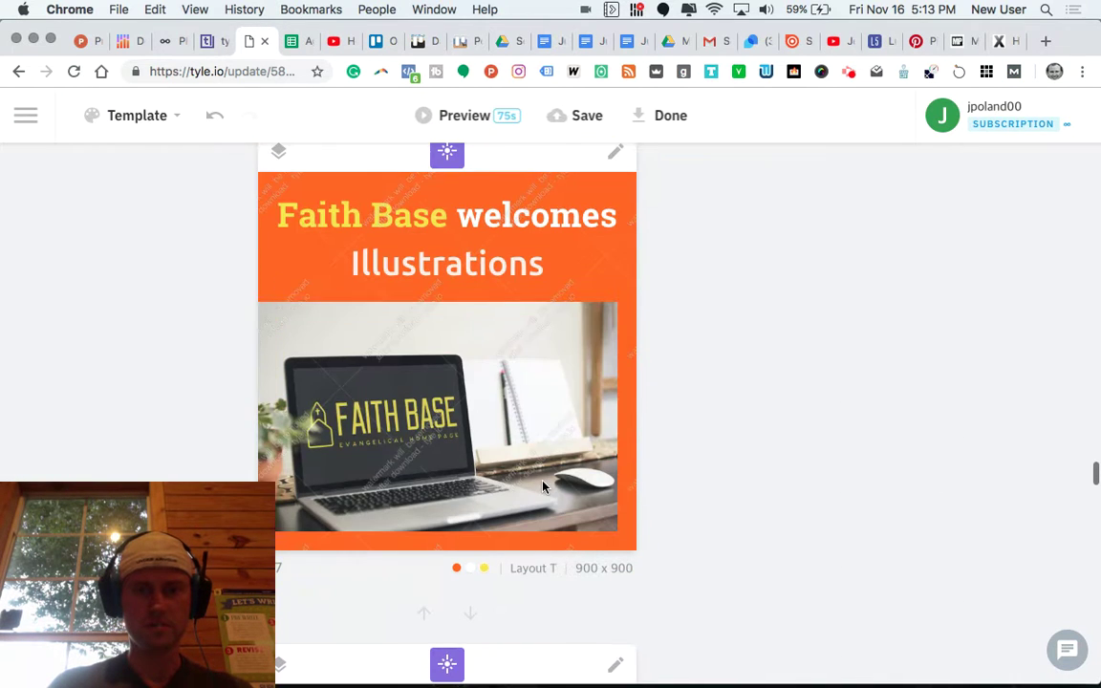
pyautogui.click(494, 283)
pyautogui.hotkey('ctrl', 'v')
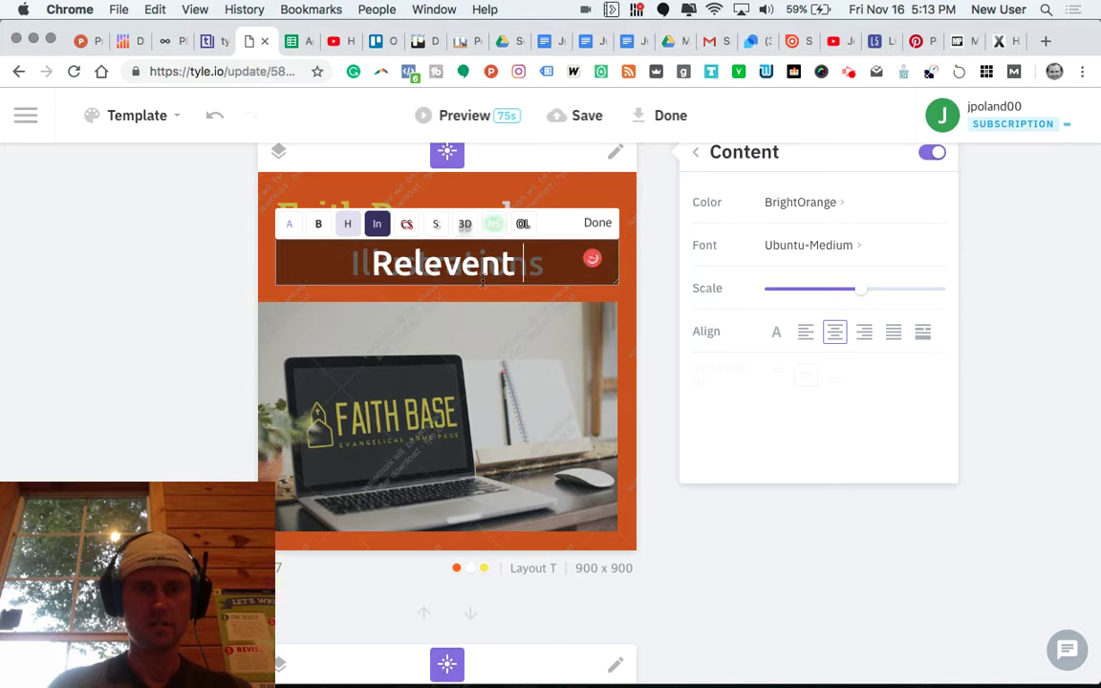
pyautogui.scroll(-5, 210, 213)
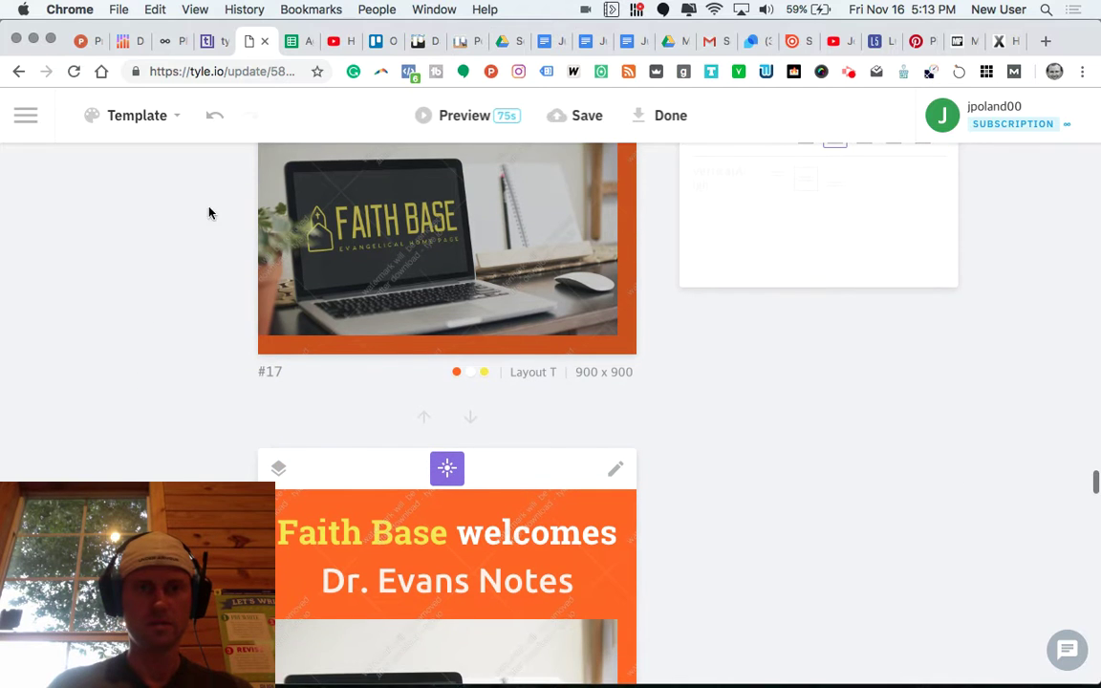
# Copy HEB Camp from the spreadsheet and paste it over the Dr. Evans Notes headline
pyautogui.click(291, 40)
pyautogui.click(336, 486)
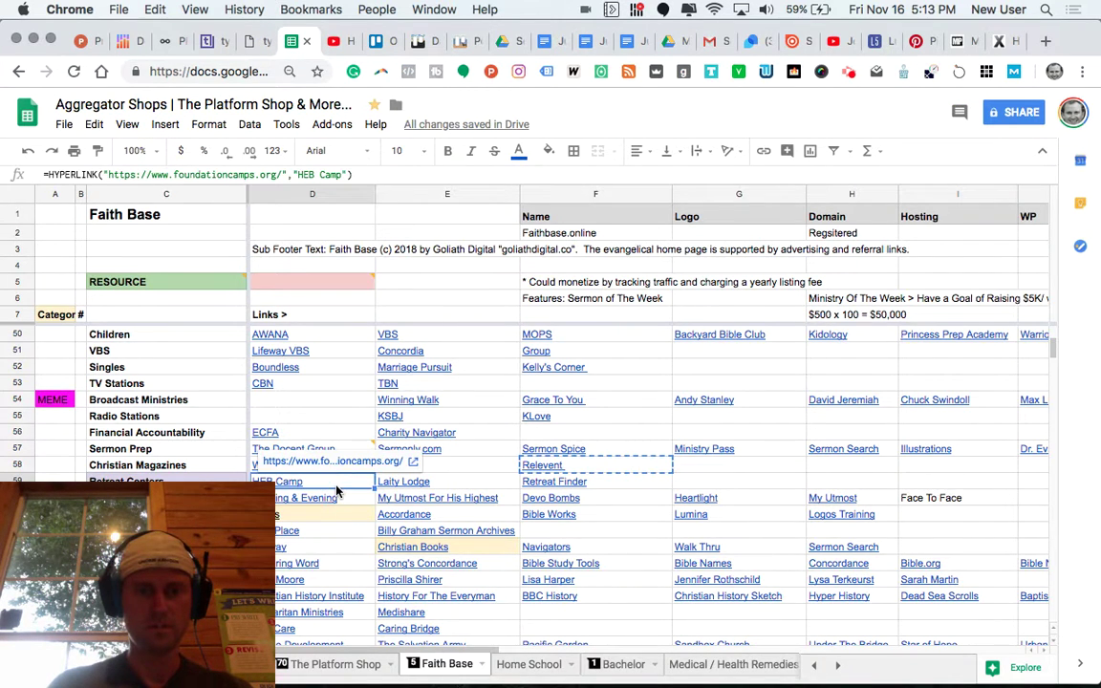
pyautogui.press('super+c')
pyautogui.click(256, 44)
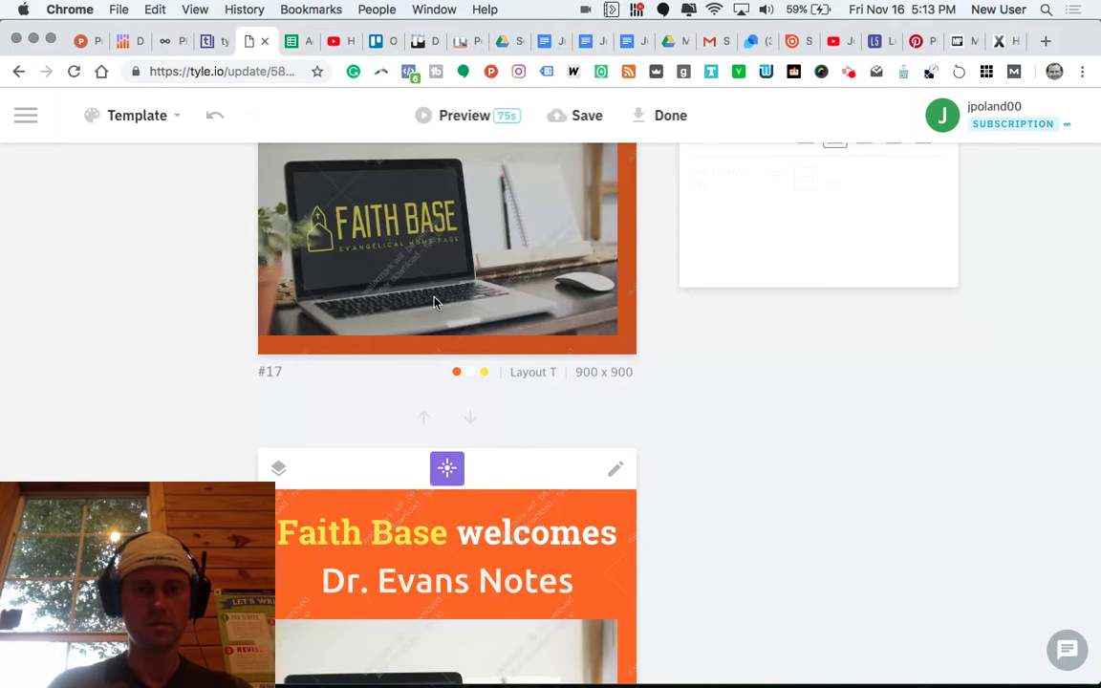
pyautogui.scroll(-2, 485, 414)
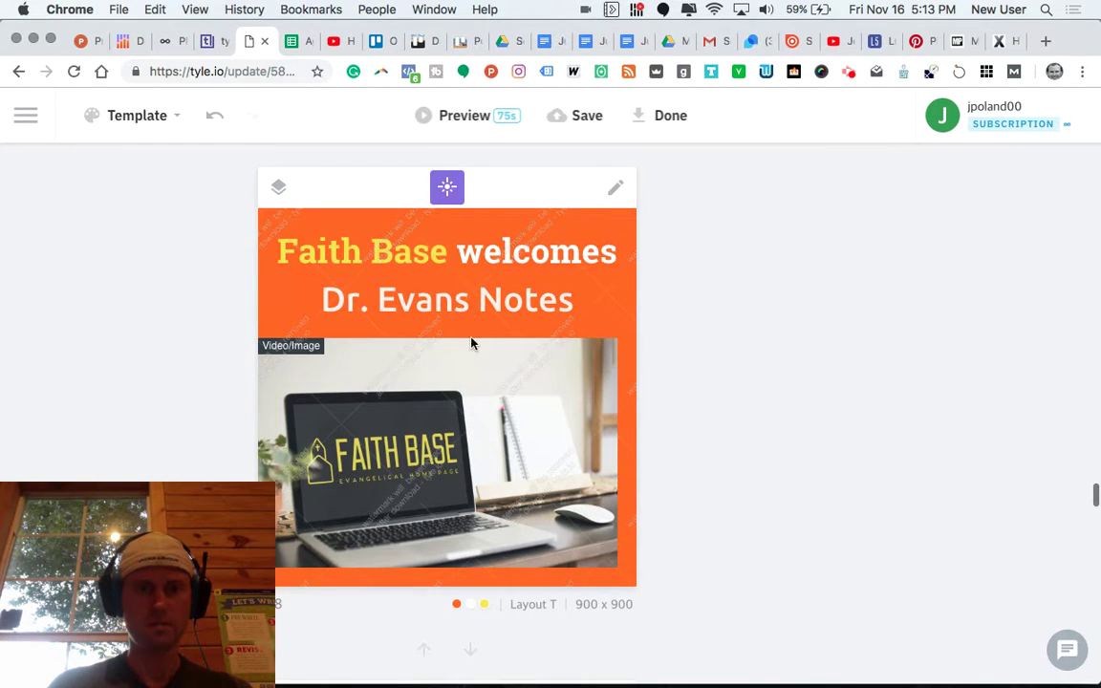
pyautogui.doubleClick(468, 308)
pyautogui.press('cmd+v')
pyautogui.scroll(-6, 327, 421)
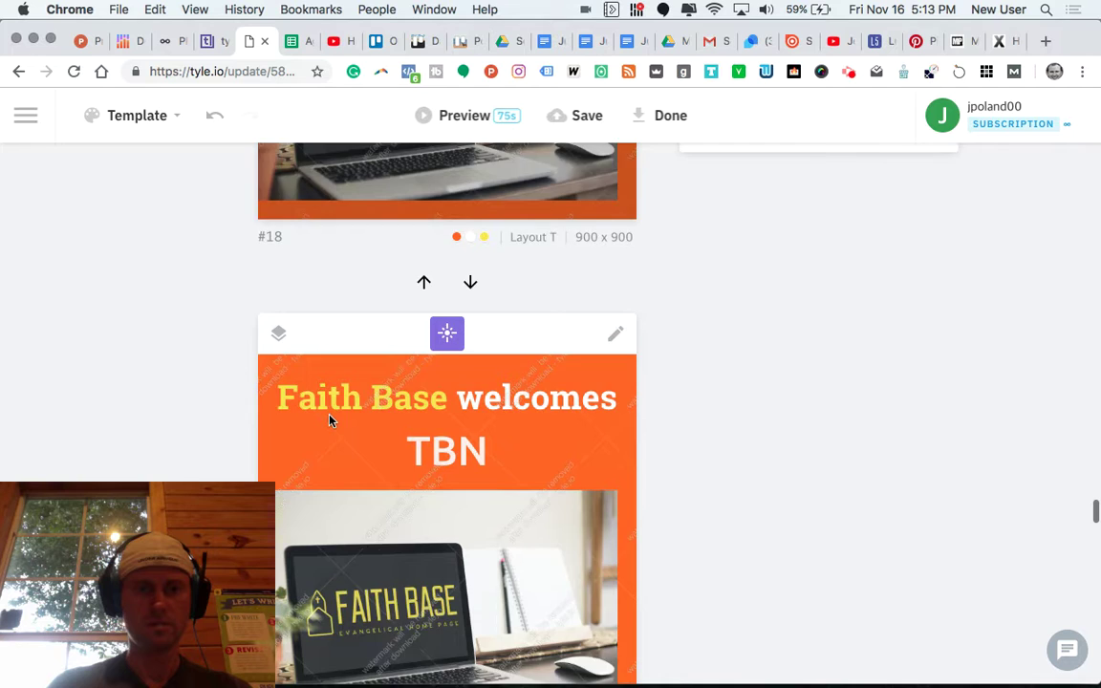
# Replace TBN on the next welcome slide with 'Laity Lodge' copied from the spreadsheet
pyautogui.click(291, 43)
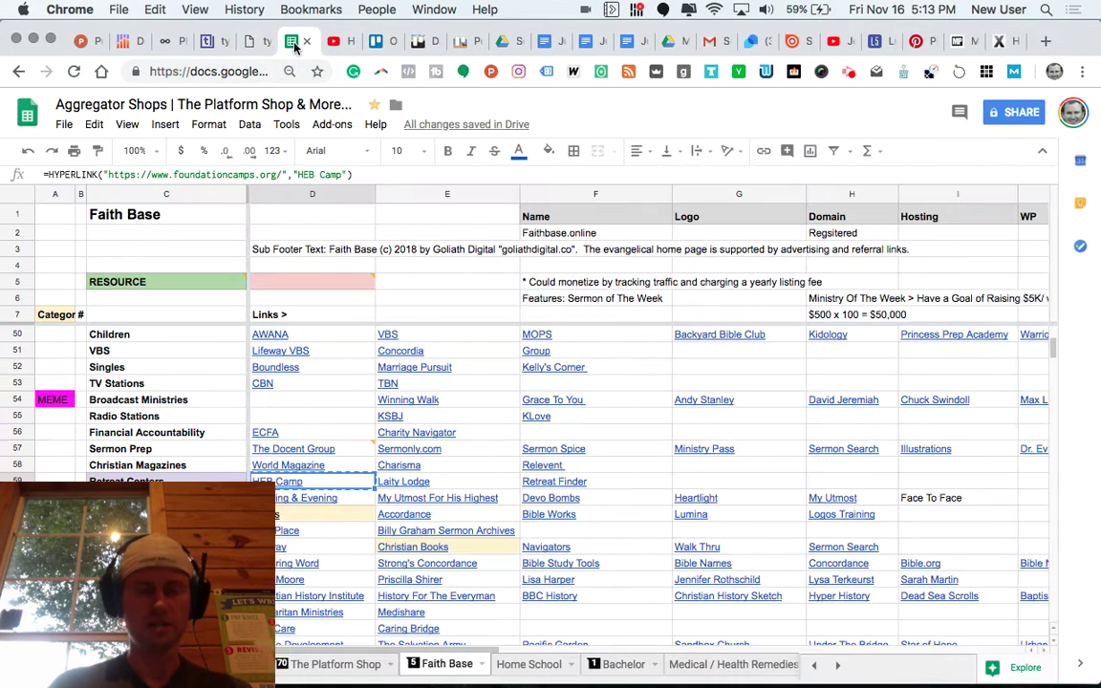
pyautogui.click(489, 487)
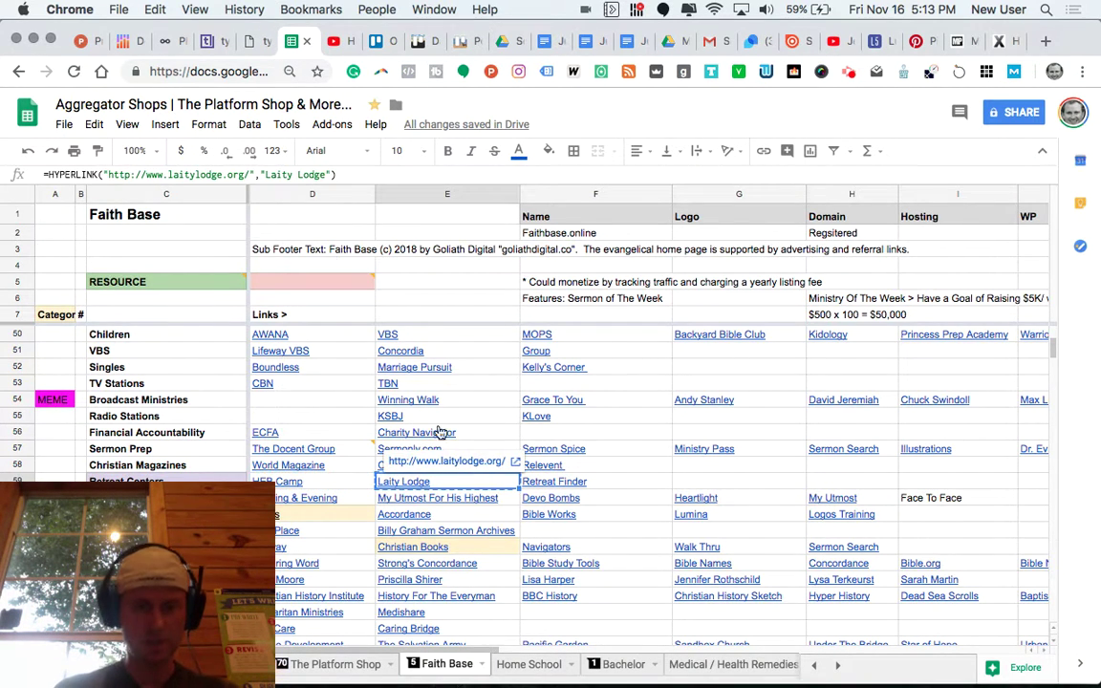
pyautogui.click(252, 41)
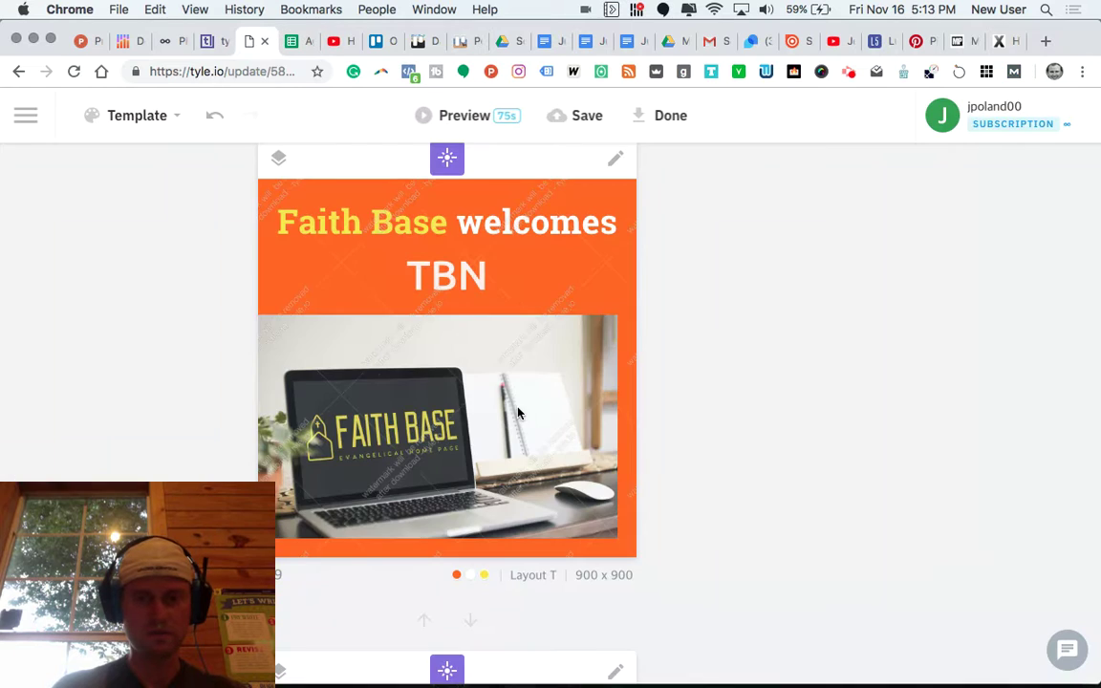
pyautogui.click(464, 275)
pyautogui.press('super+v')
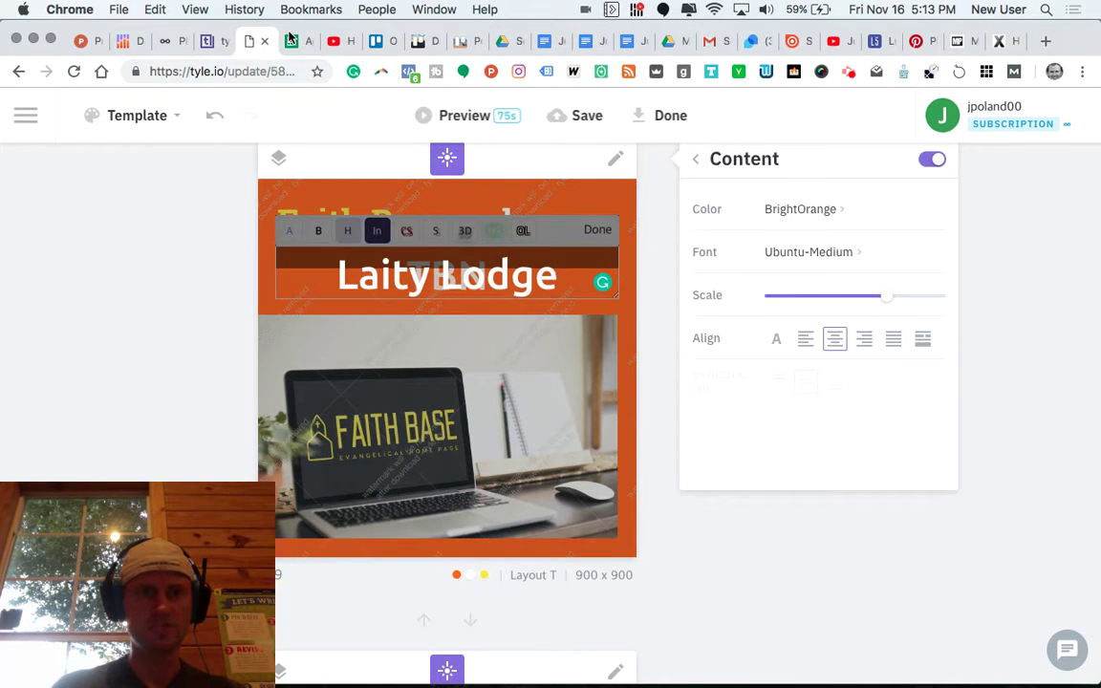
pyautogui.scroll(-5, 223, 317)
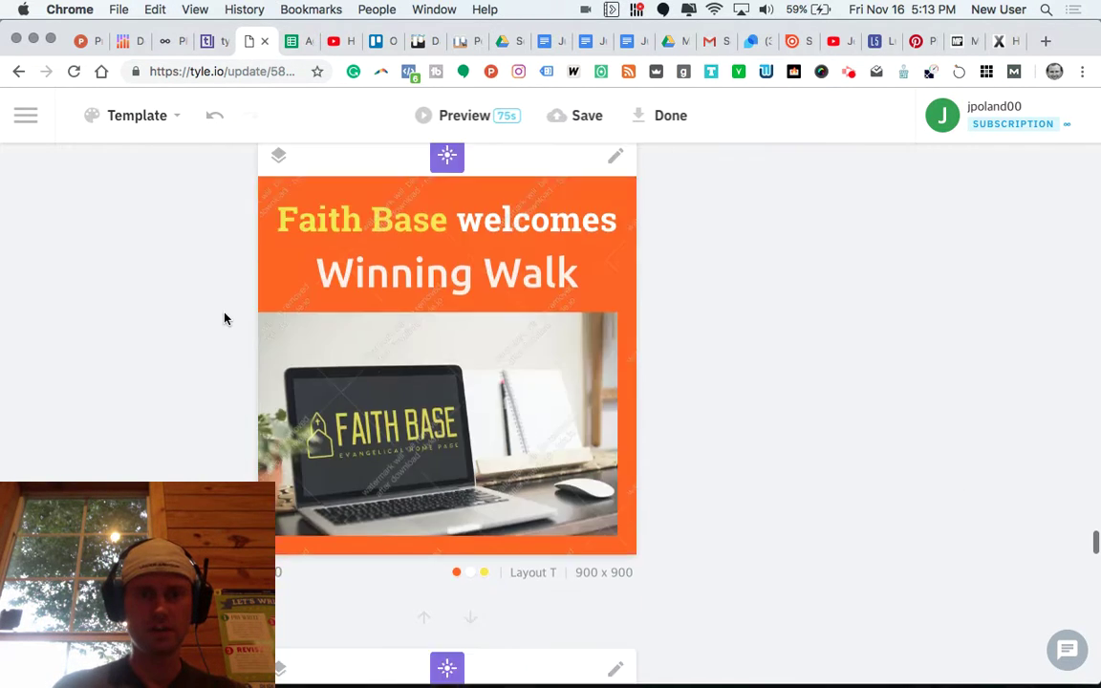
# Replace Winning Walk on the following slide with 'Retreat Finder' from the spreadsheet
pyautogui.click(291, 42)
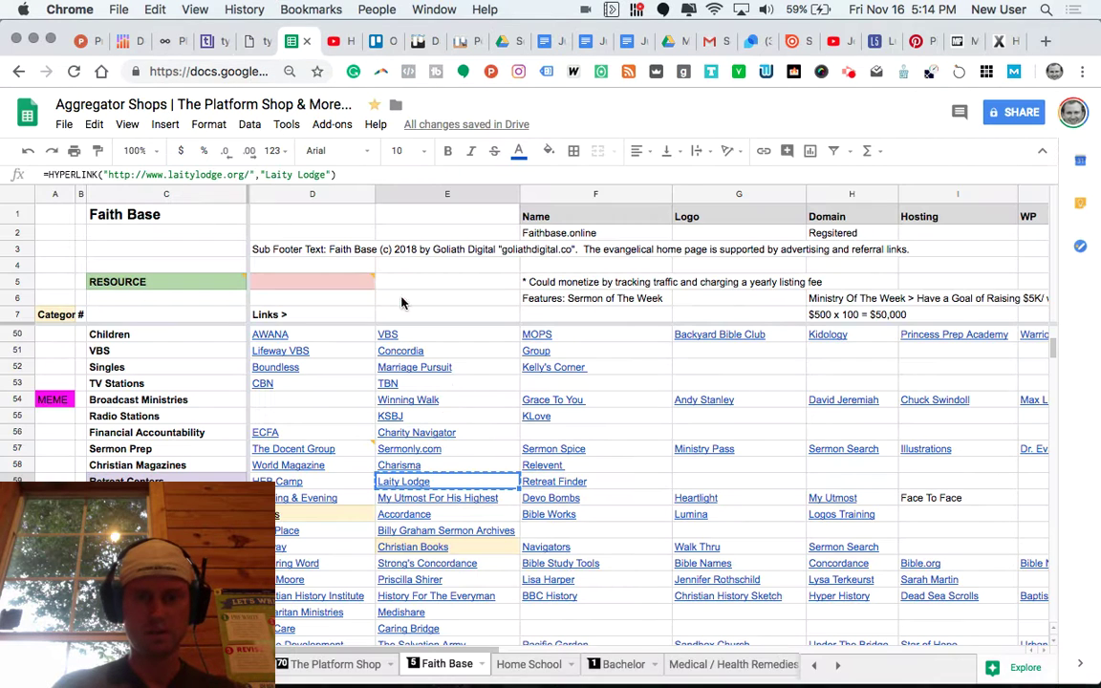
pyautogui.click(602, 487)
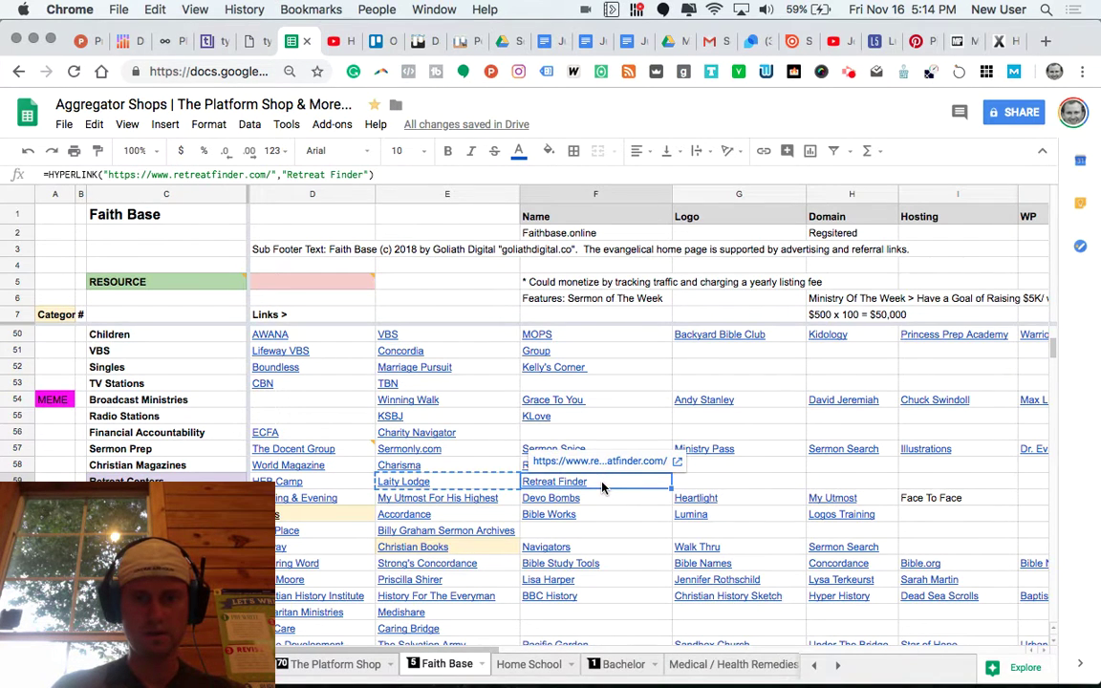
pyautogui.click(254, 42)
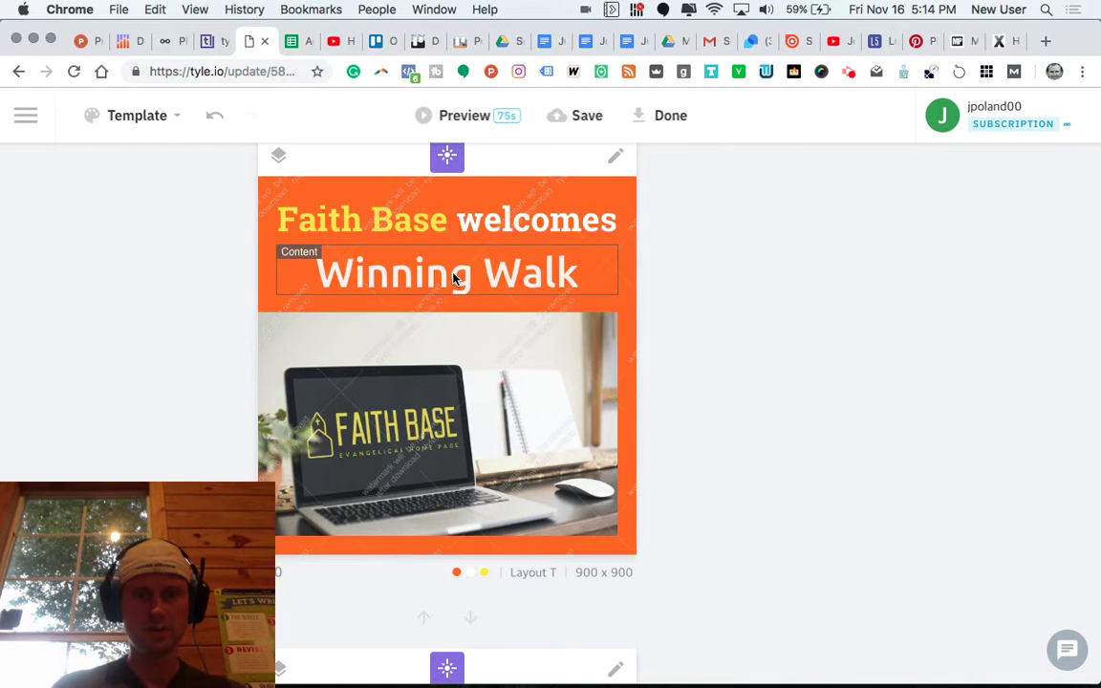
pyautogui.click(454, 277)
pyautogui.doubleClick(454, 276)
pyautogui.hotkey('ctrl', 'v')
pyautogui.scroll(-5, 206, 441)
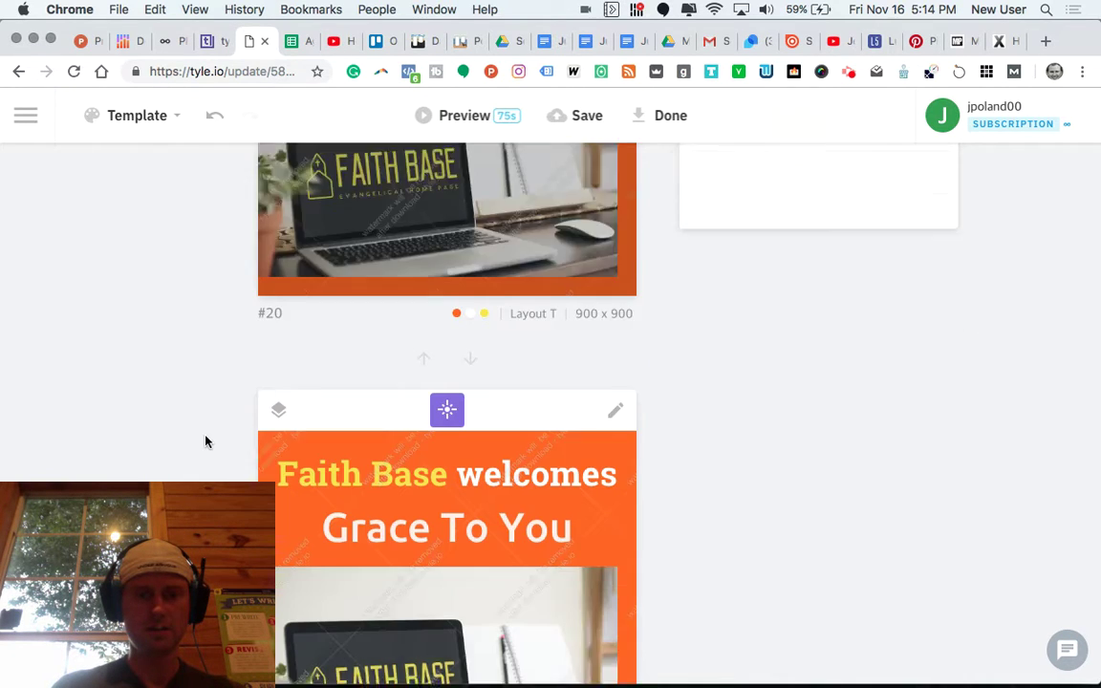
# Replace Grace To You with 'Morning & Evening' copied from the spreadsheet
pyautogui.click(291, 41)
pyautogui.click(325, 498)
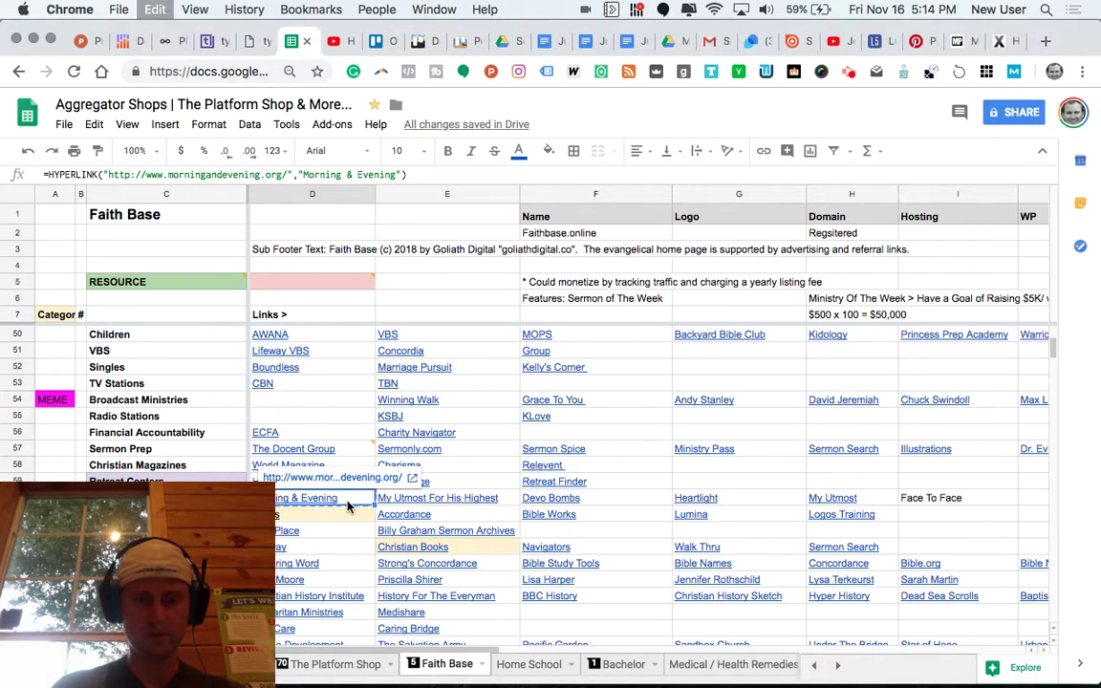
pyautogui.press('super+c')
pyautogui.click(258, 41)
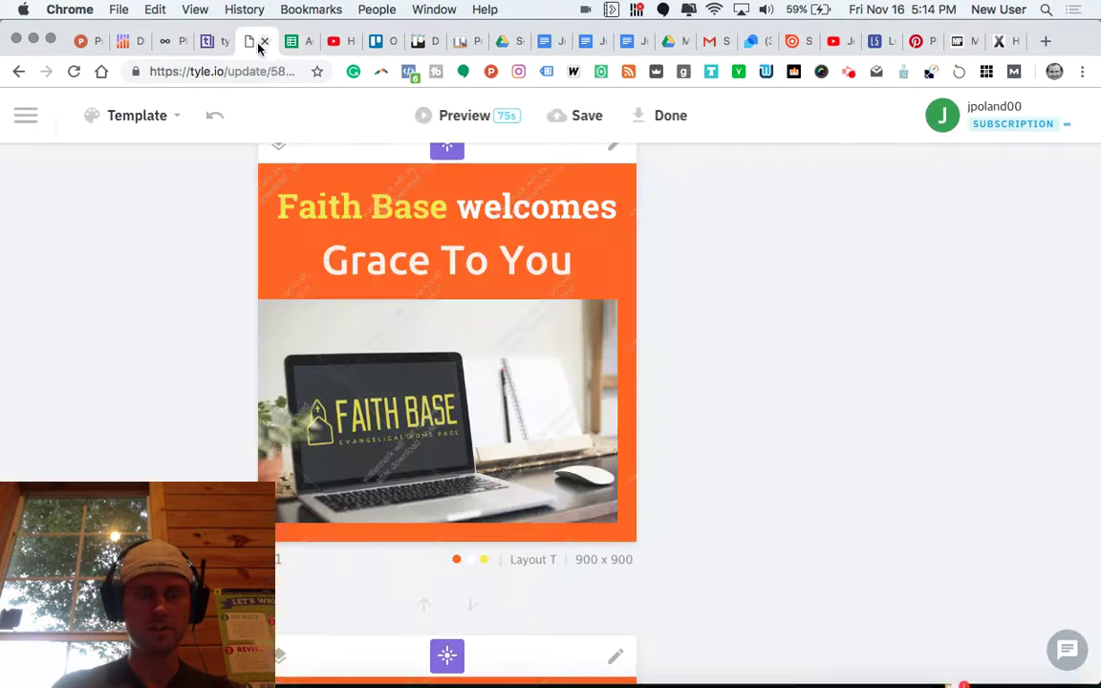
pyautogui.click(416, 273)
pyautogui.press('super+v')
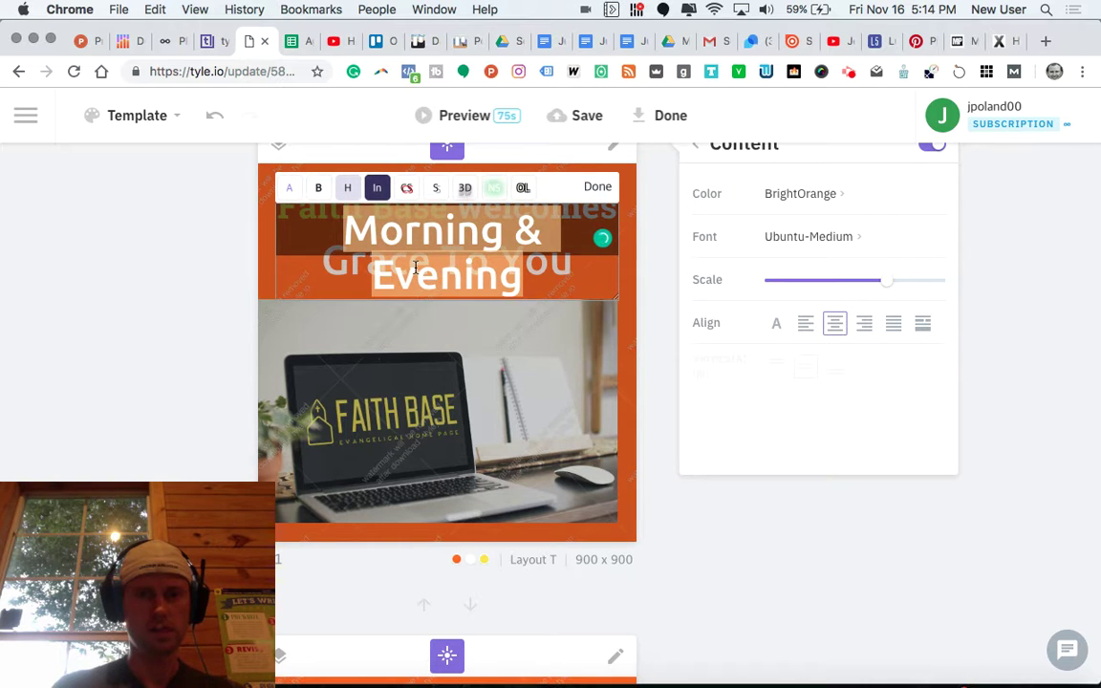
pyautogui.scroll(-10, 301, 451)
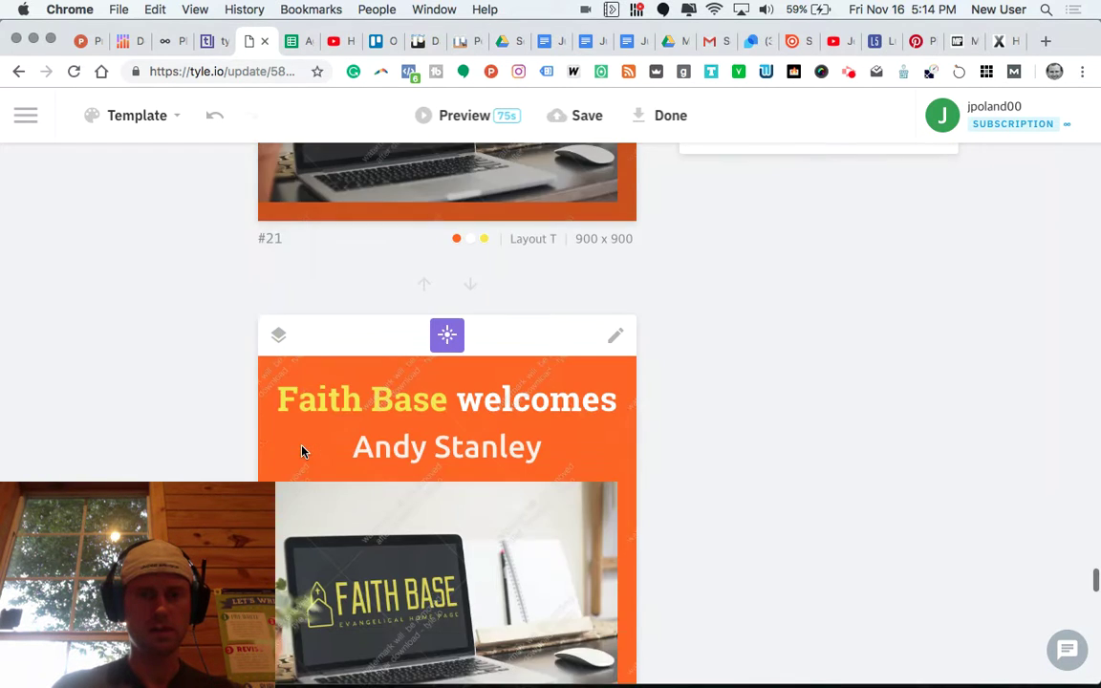
# Replace the next slide's speaker name with 'My Utmost For His Highest' from the spreadsheet
pyautogui.click(292, 42)
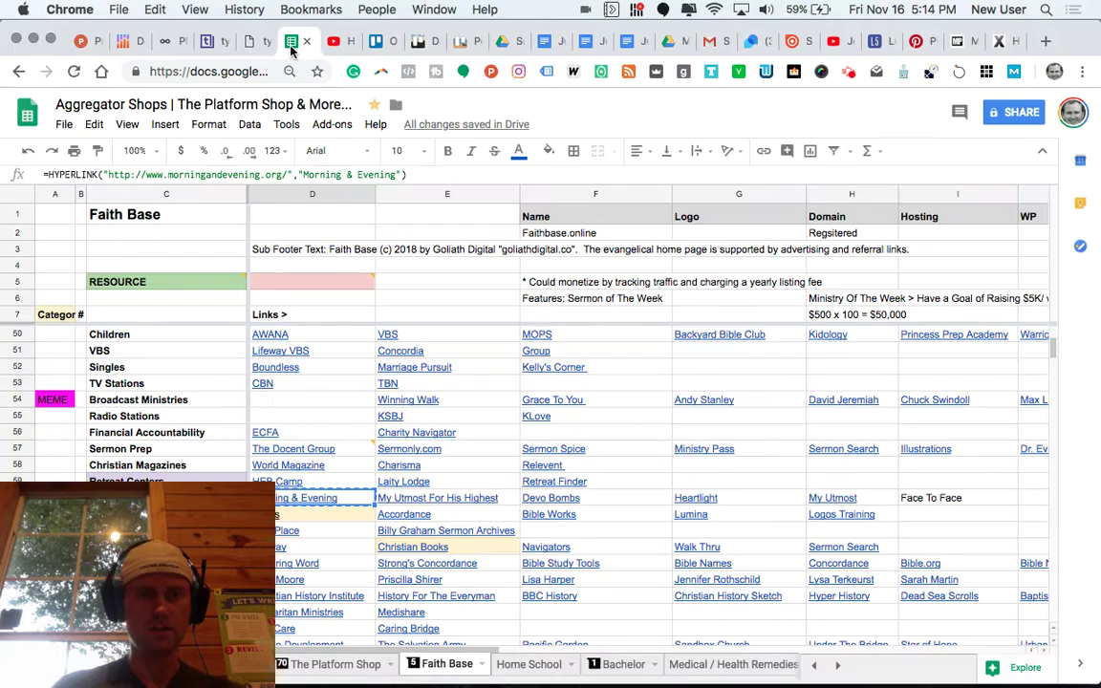
pyautogui.click(507, 500)
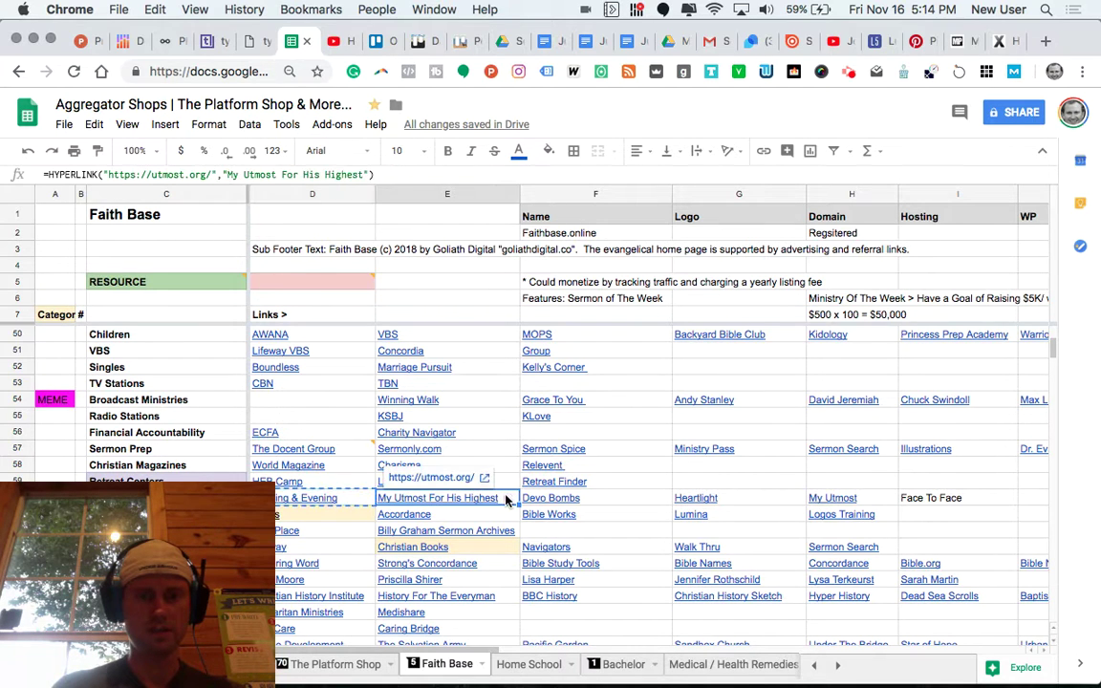
pyautogui.click(256, 43)
pyautogui.click(460, 247)
pyautogui.press('cmd+v')
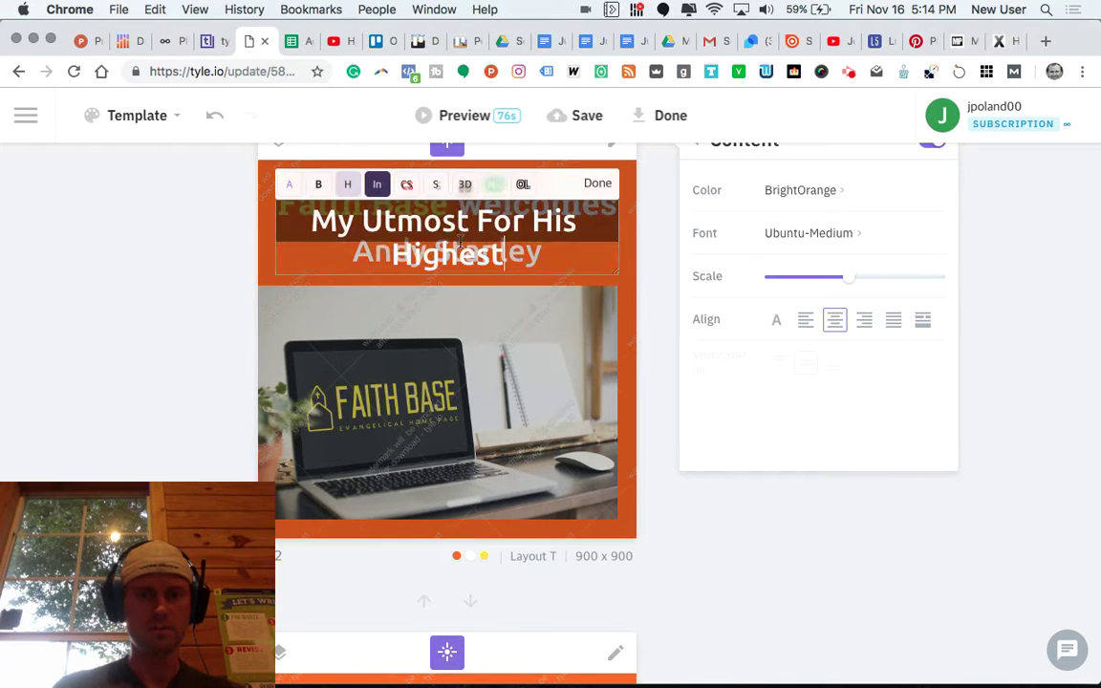
pyautogui.scroll(-5, 289, 220)
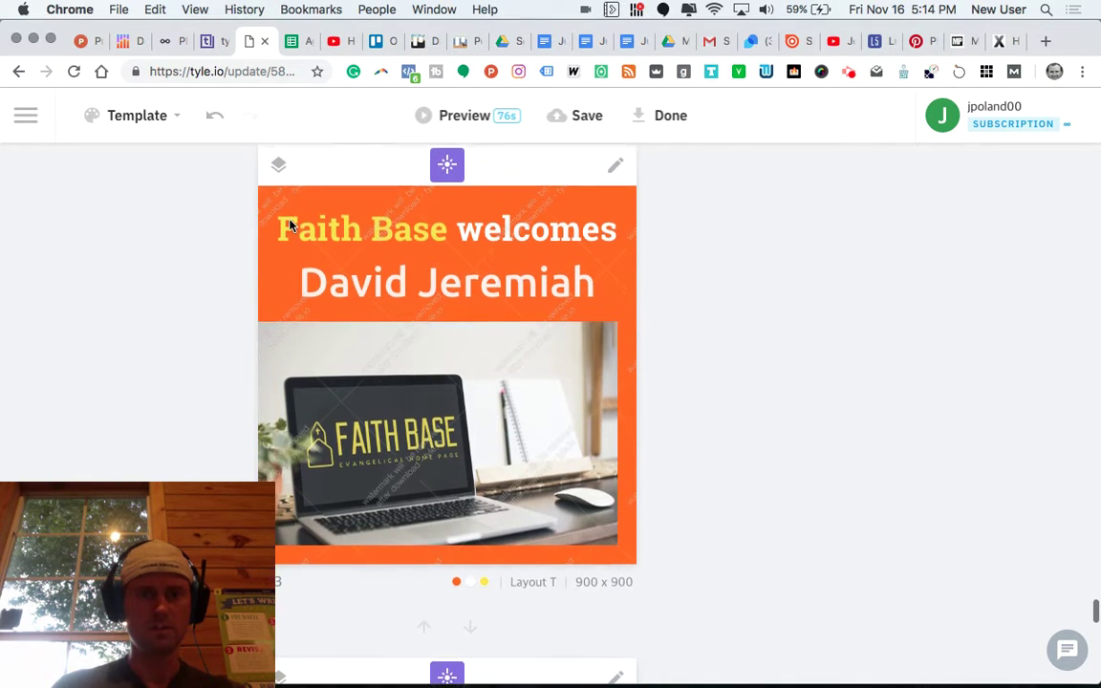
# Change the following slide's speaker name to 'Devo Bombs'
pyautogui.click(297, 40)
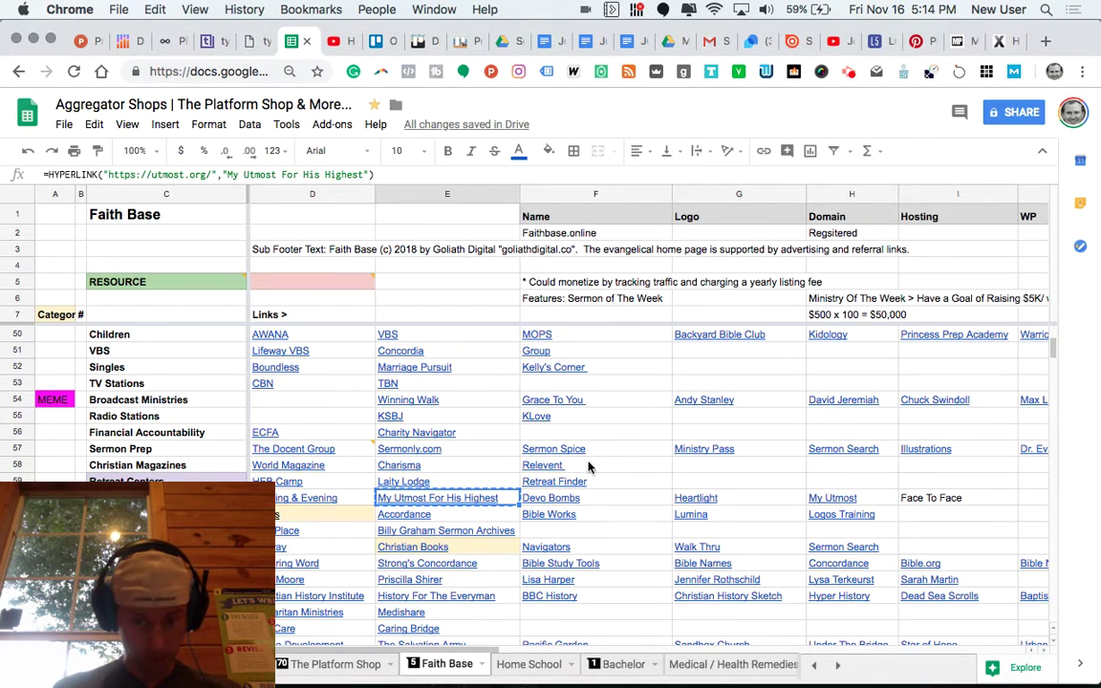
pyautogui.click(599, 498)
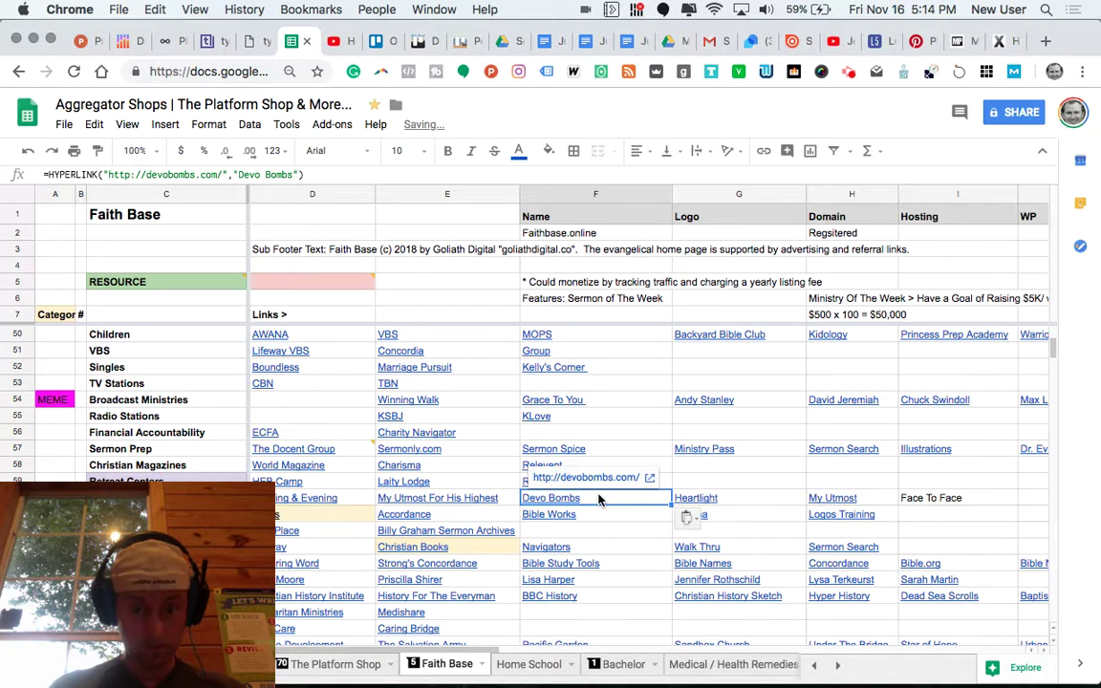
pyautogui.hotkey('ctrl', 'c')
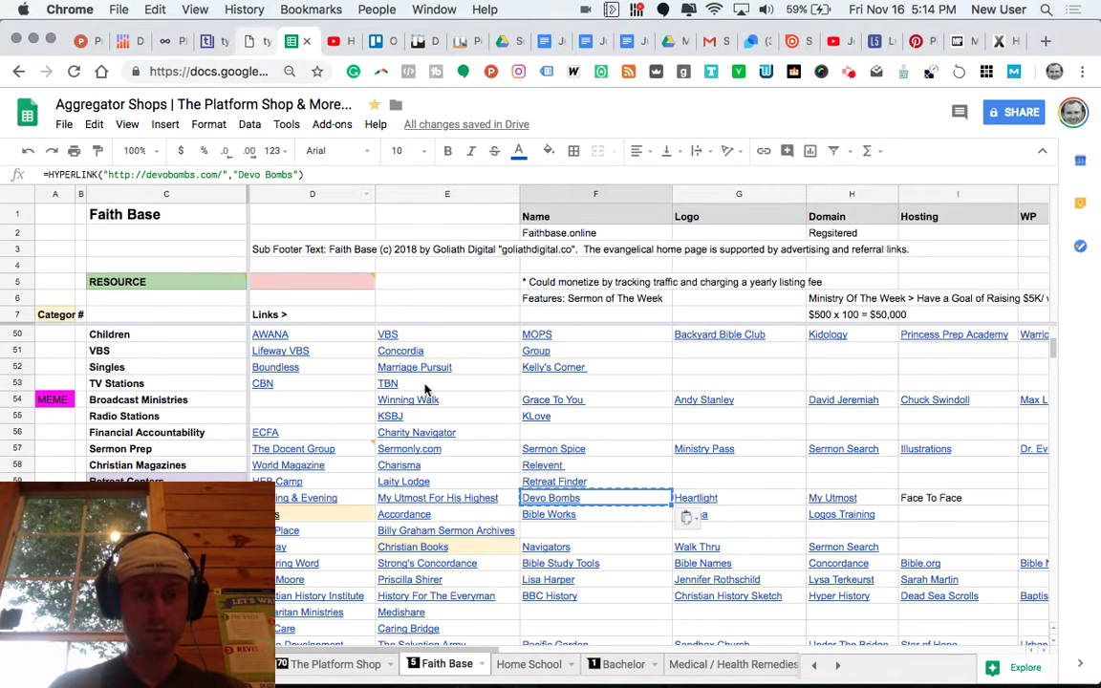
pyautogui.hotkey('ctrl', 'shift', 'Tab')
pyautogui.doubleClick(354, 239)
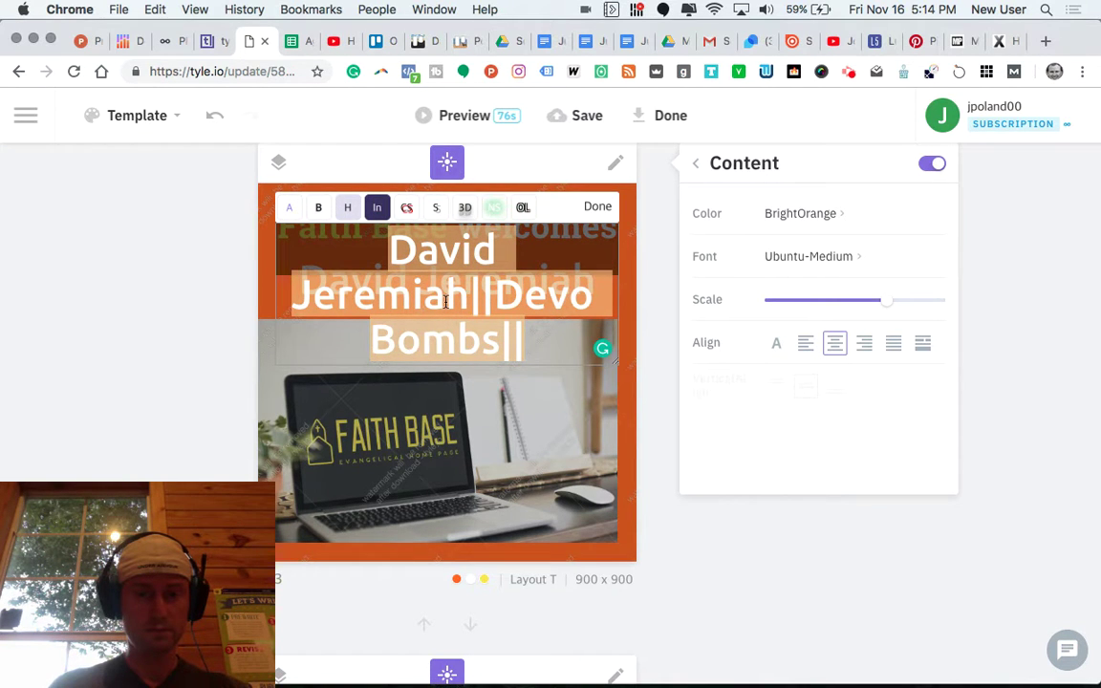
pyautogui.write('Devo Bombs')
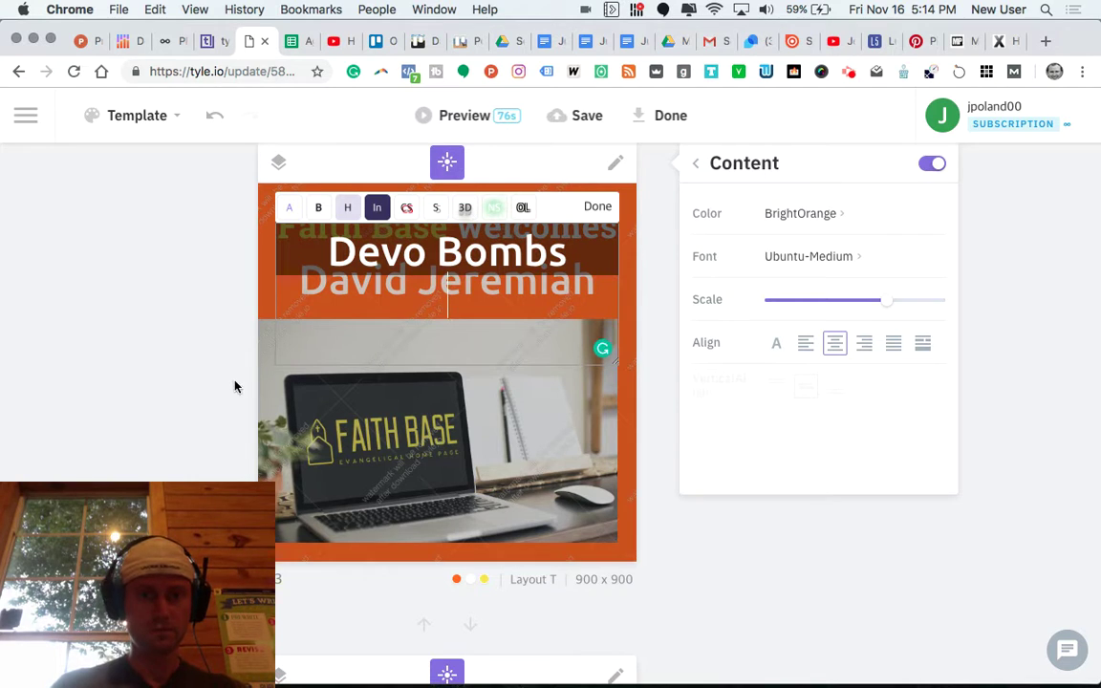
pyautogui.scroll(-5, 236, 386)
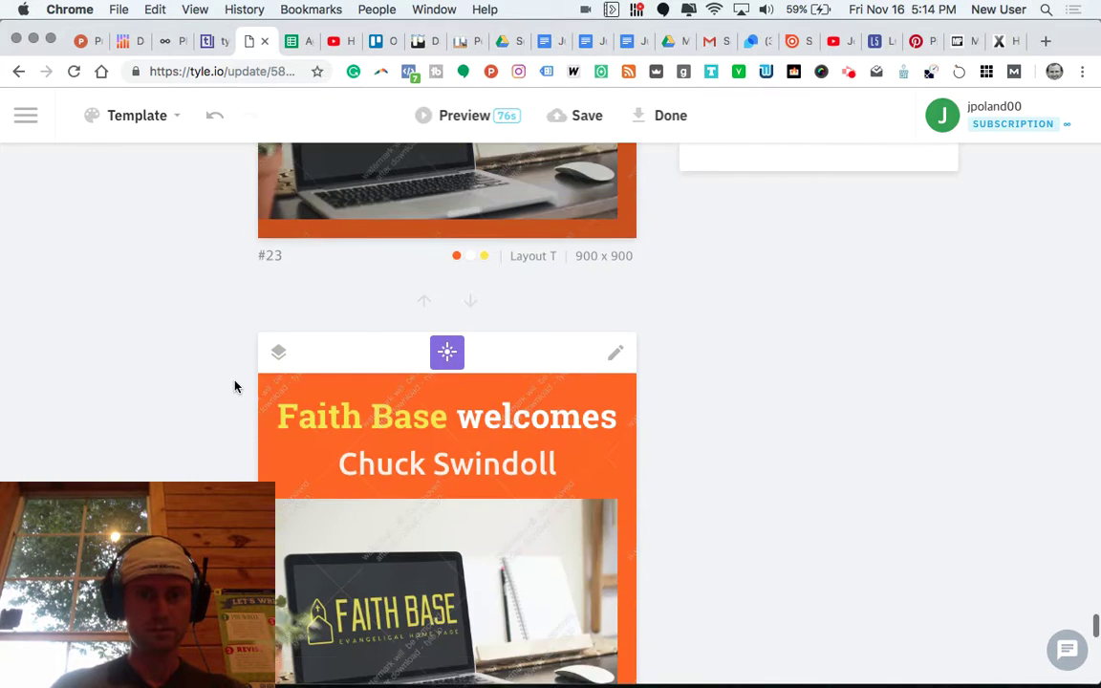
# Replace the next speaker name with 'Heartlight' copied from the spreadsheet
pyautogui.click(292, 41)
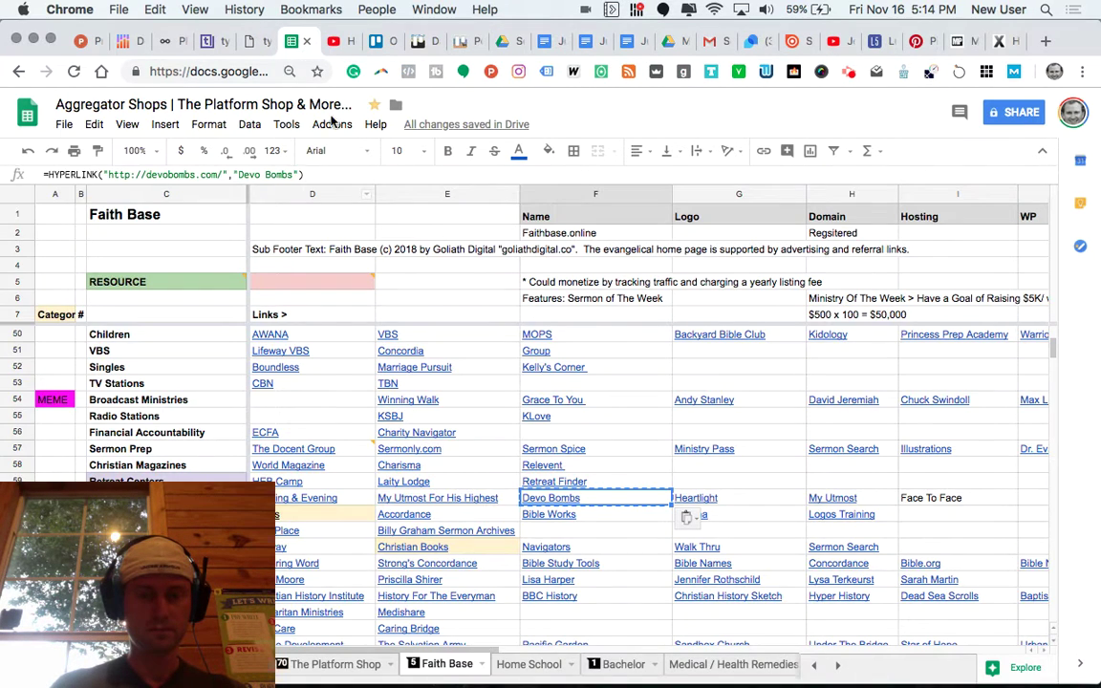
pyautogui.click(742, 499)
pyautogui.hotkey('ctrl', 'c')
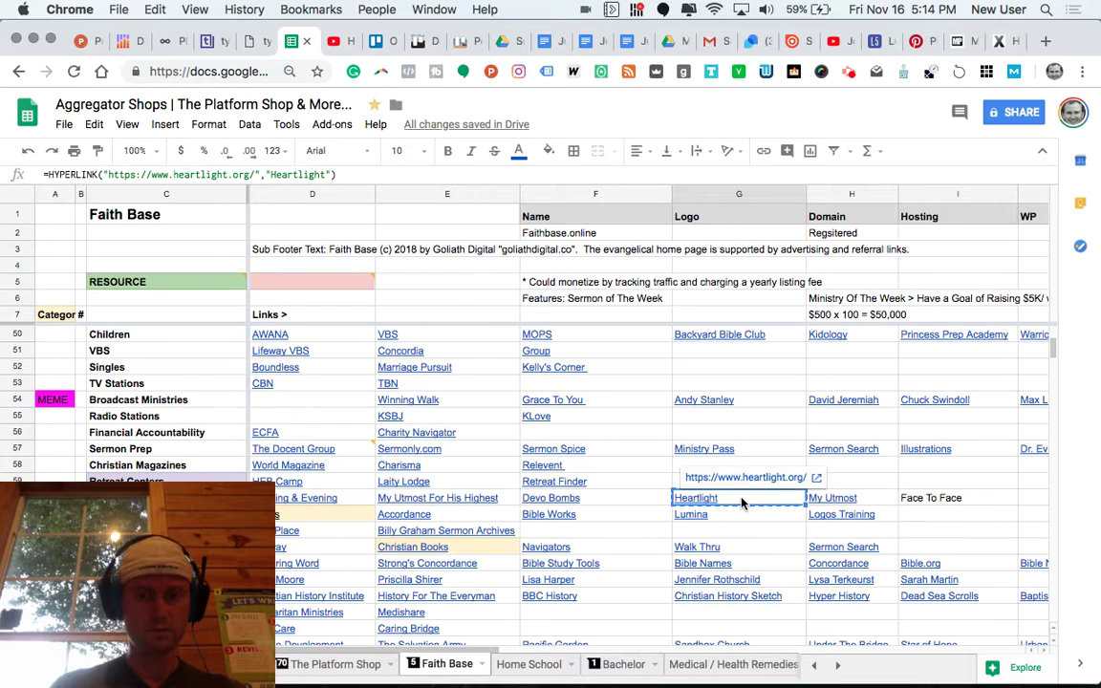
pyautogui.click(251, 41)
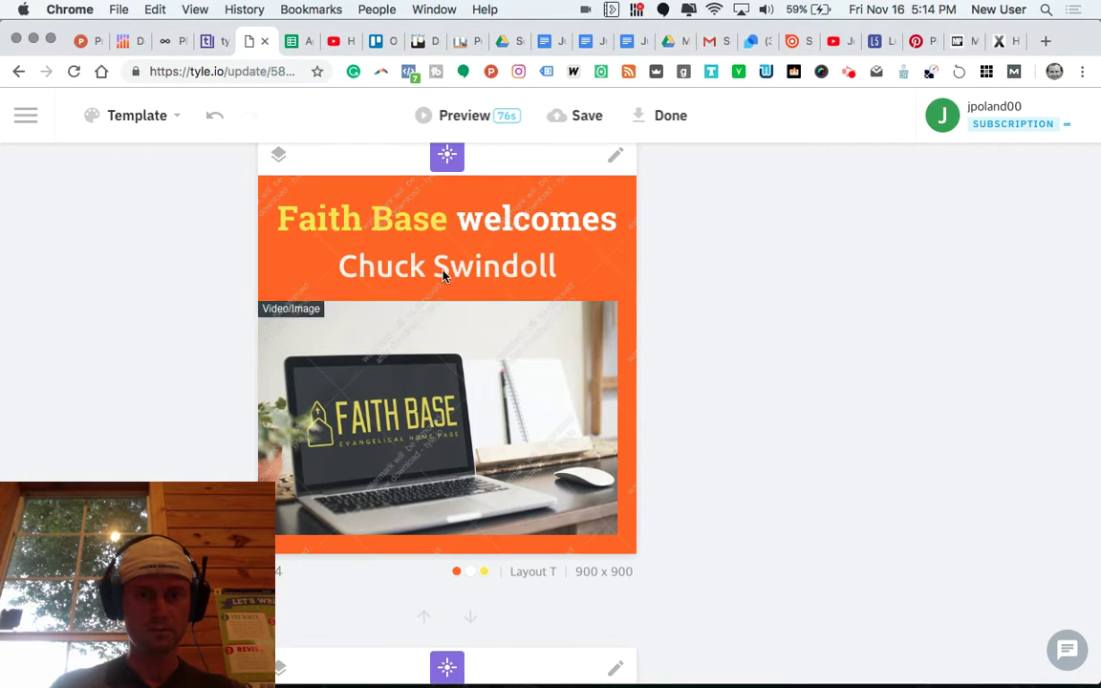
pyautogui.click(442, 269)
pyautogui.click(441, 269)
pyautogui.hotkey('ctrl', 'v')
pyautogui.scroll(-5, 172, 402)
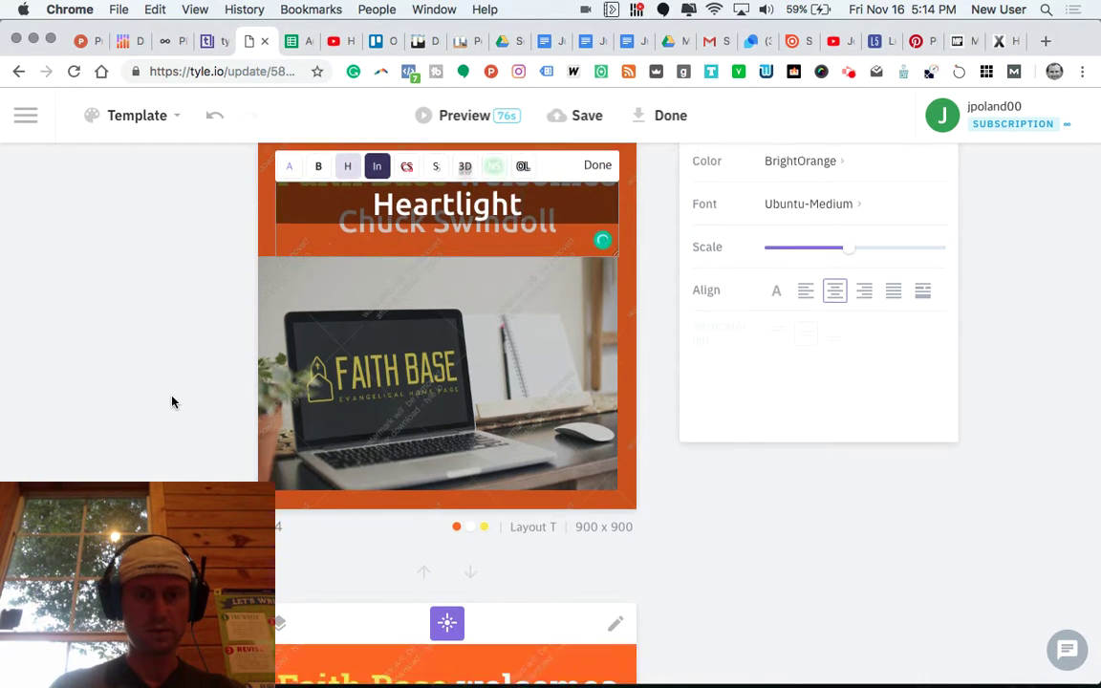
# Replace the last speaker name with 'My Utmost' and scroll back up through the slides
pyautogui.doubleClick(378, 263)
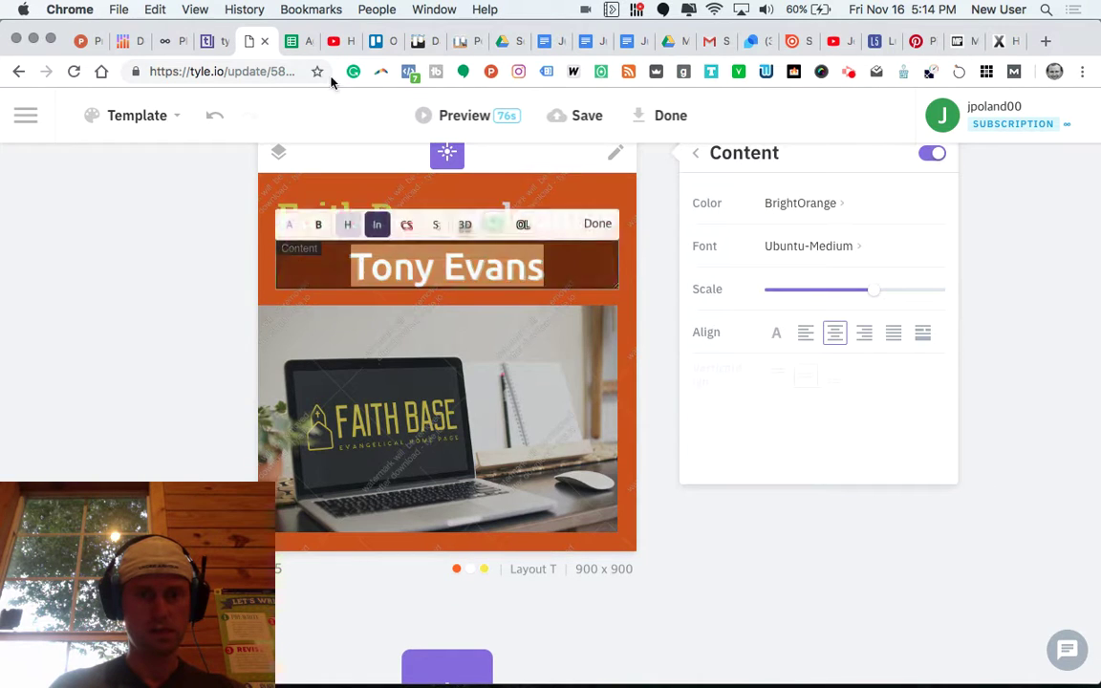
pyautogui.click(294, 41)
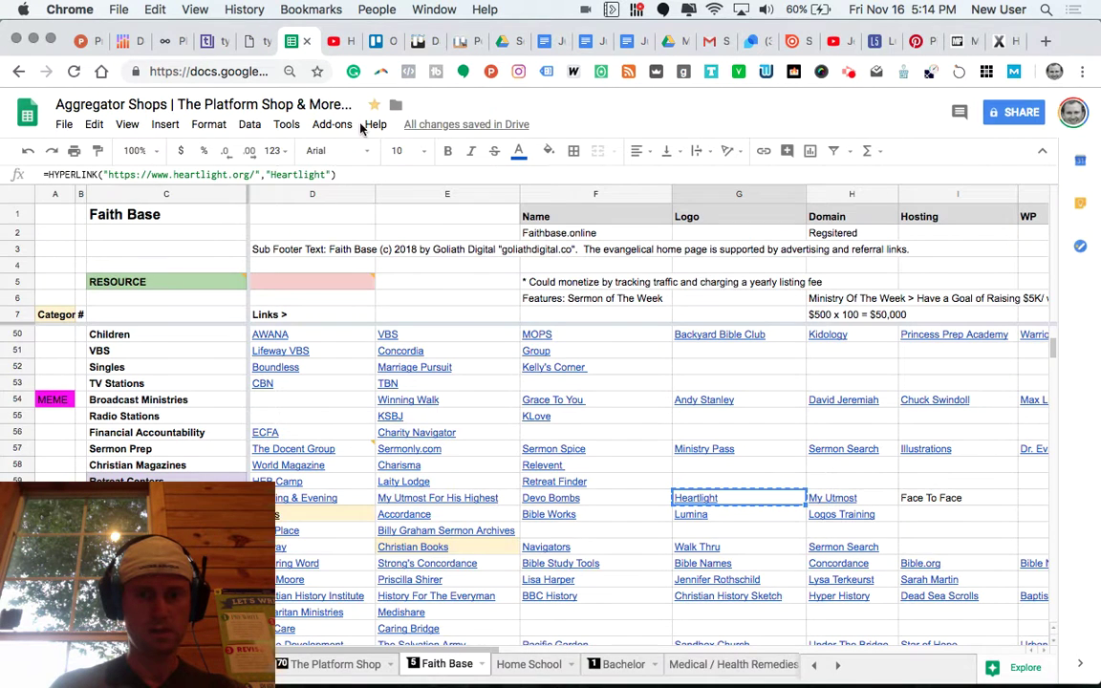
pyautogui.click(861, 500)
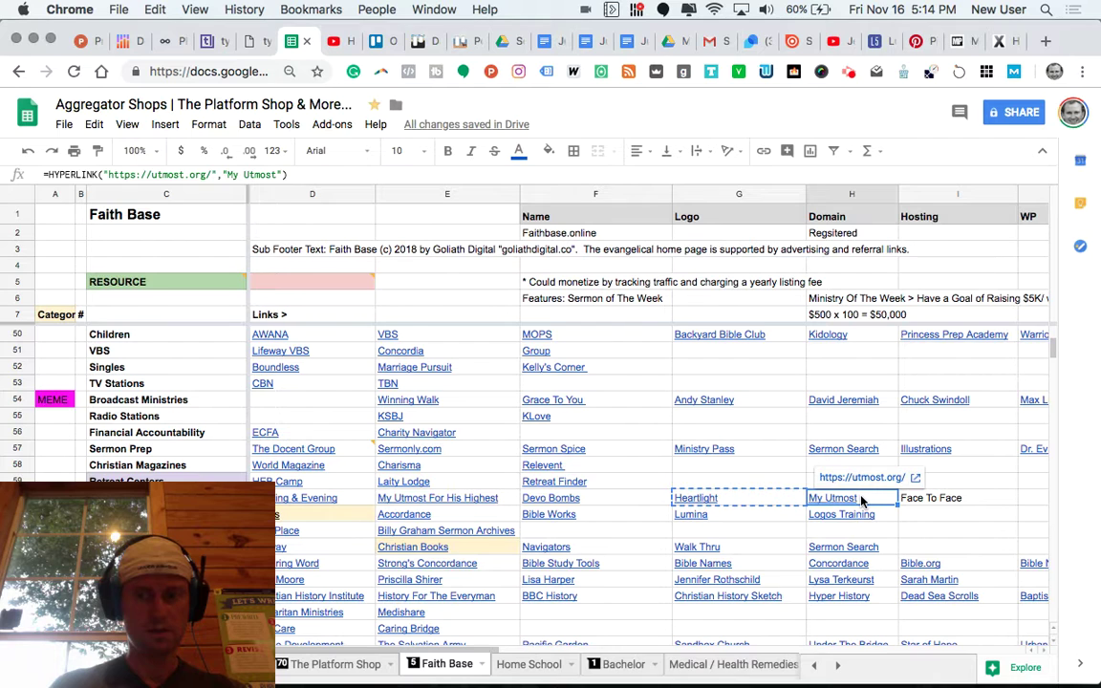
pyautogui.click(253, 41)
pyautogui.press('super+v')
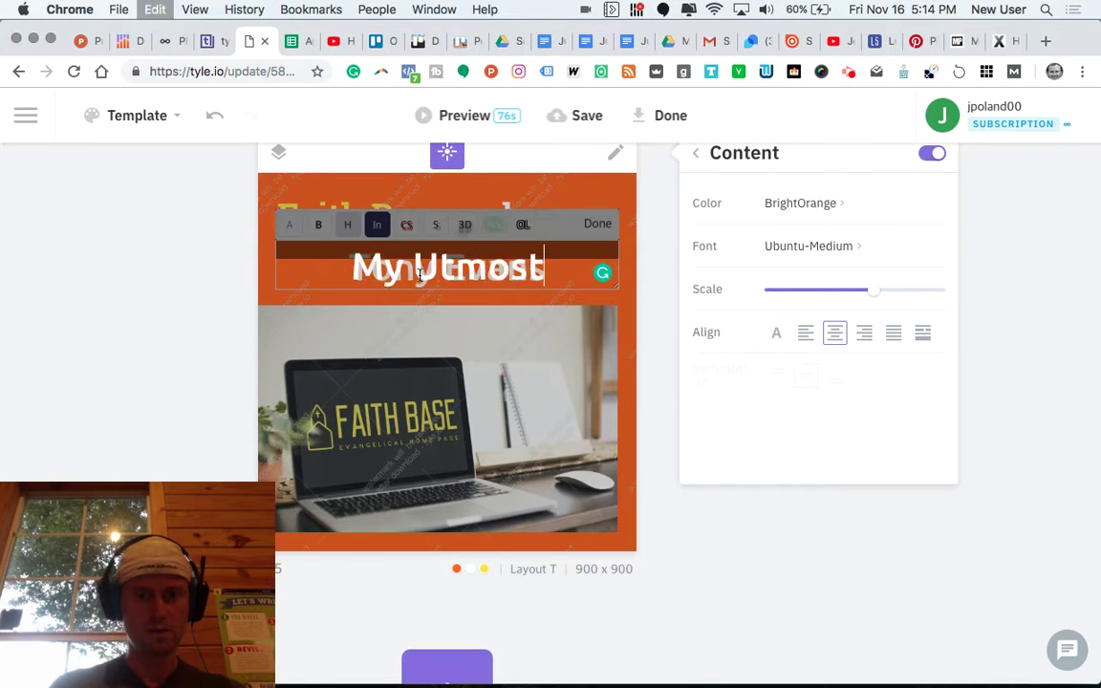
pyautogui.scroll(-2, 181, 378)
pyautogui.scroll(-2, 180, 379)
pyautogui.scroll(5, 181, 379)
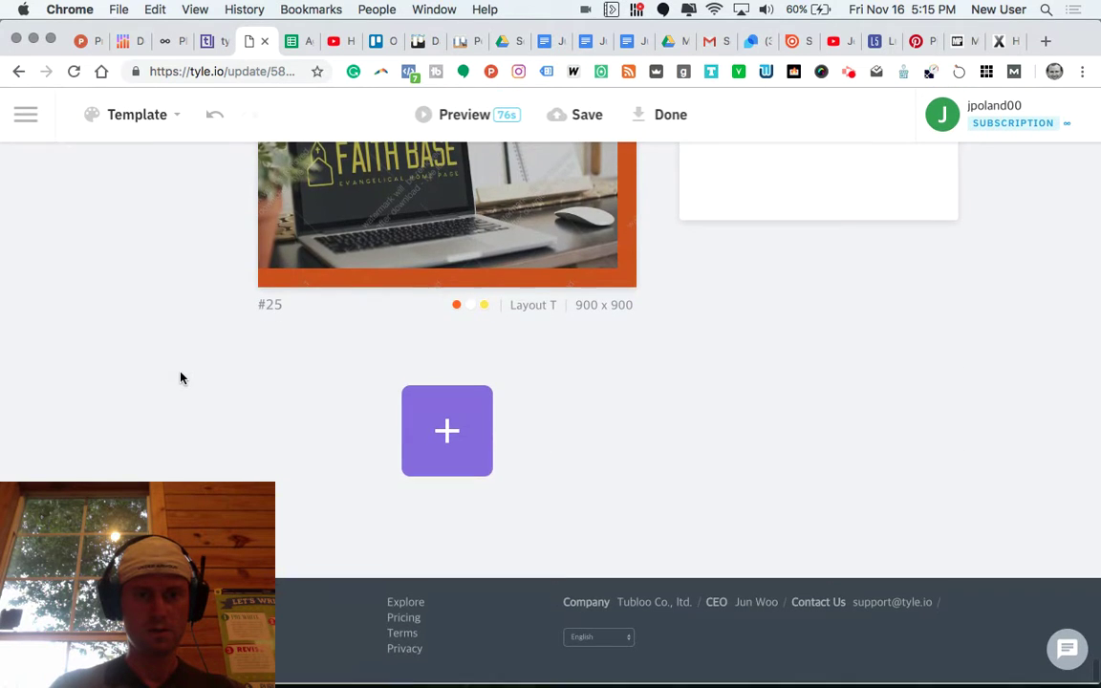
pyautogui.scroll(20, 180, 379)
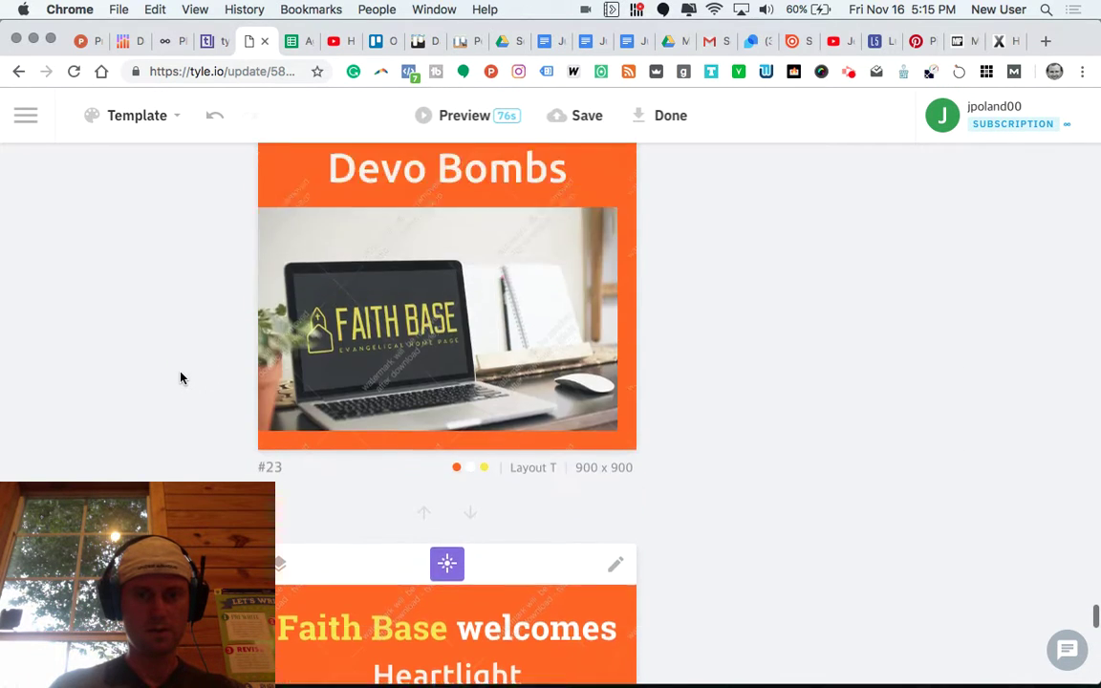
pyautogui.scroll(10, 180, 378)
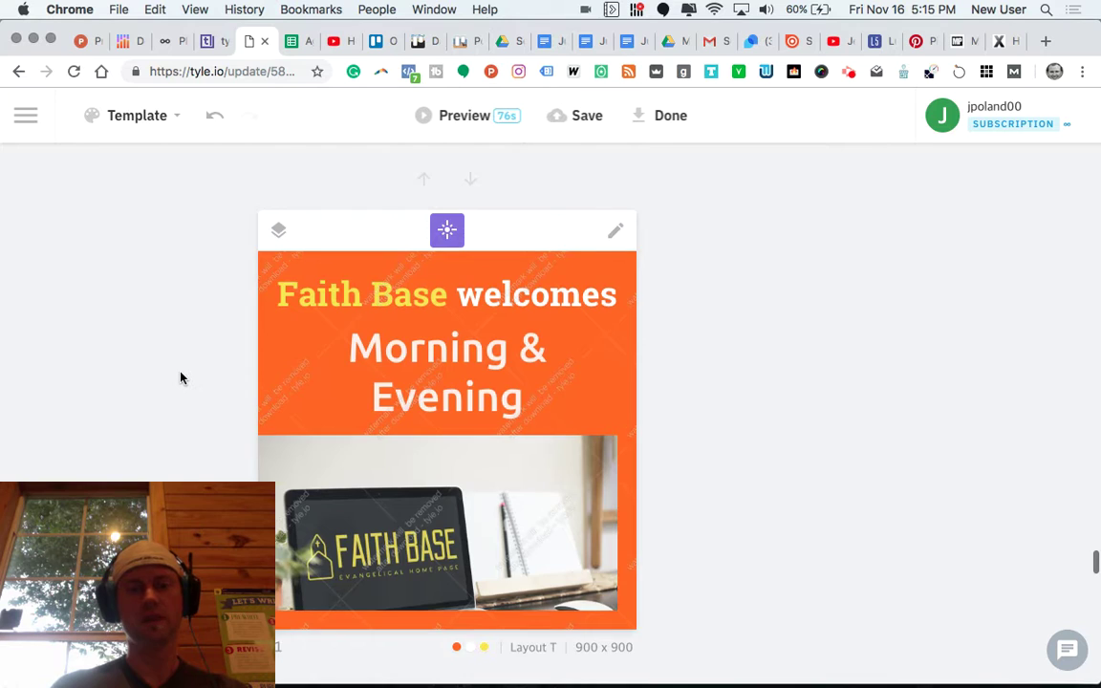
pyautogui.scroll(15, 181, 378)
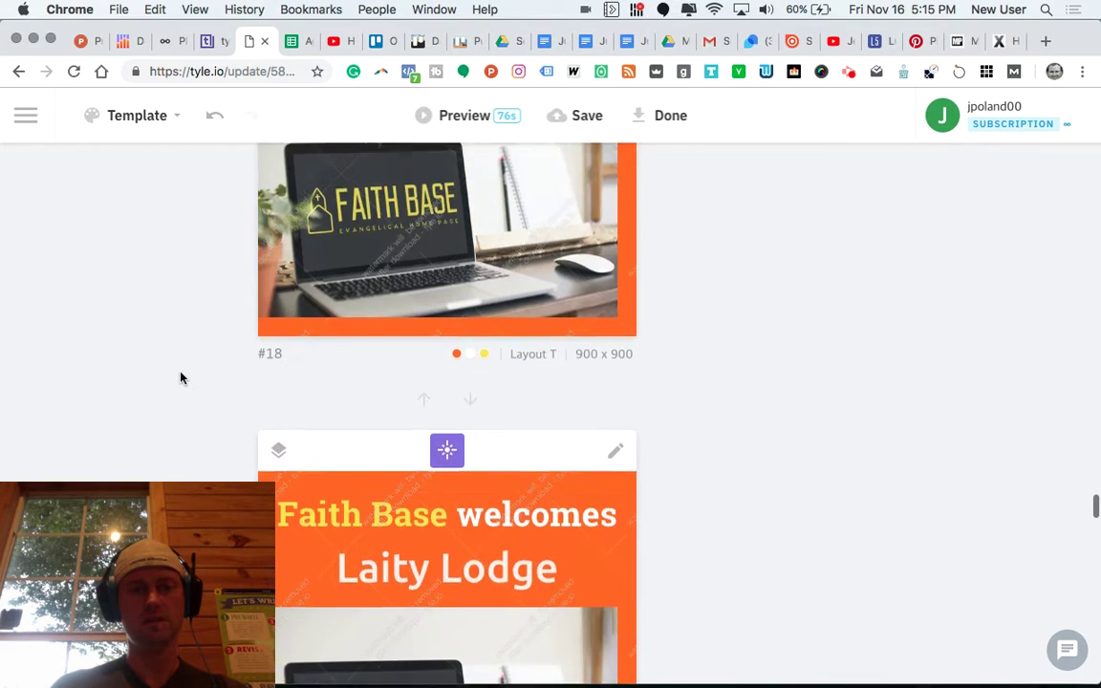
pyautogui.scroll(20, 181, 379)
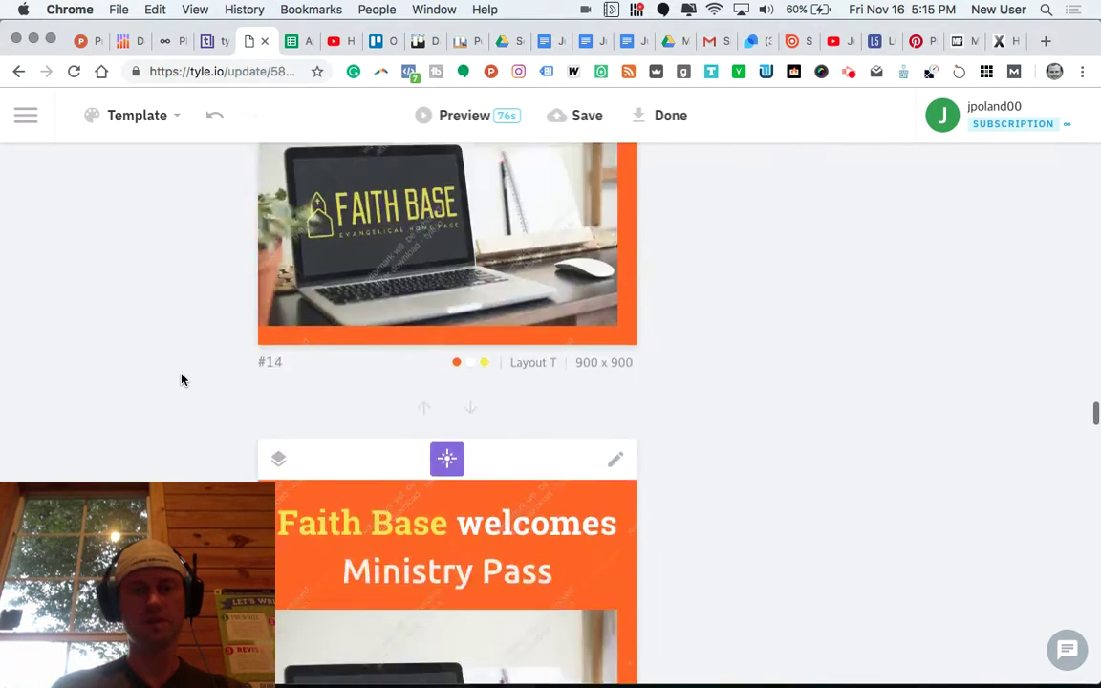
pyautogui.scroll(8, 181, 379)
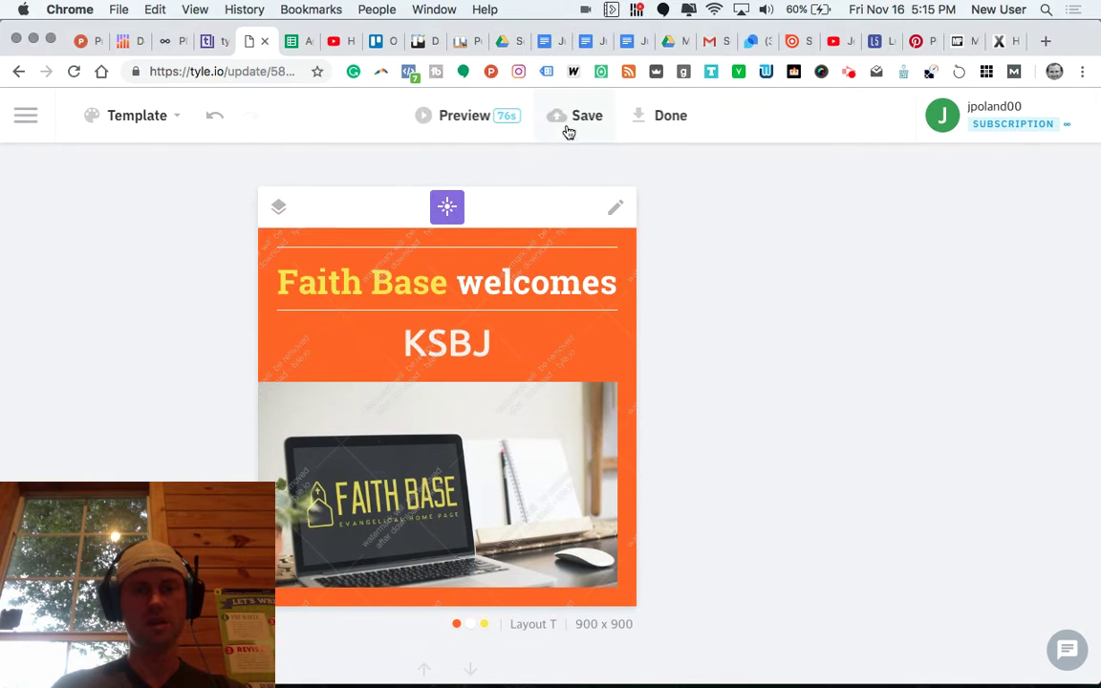
# Save the welcome slides project and finish it to reach the Download/Share page
pyautogui.click(569, 130)
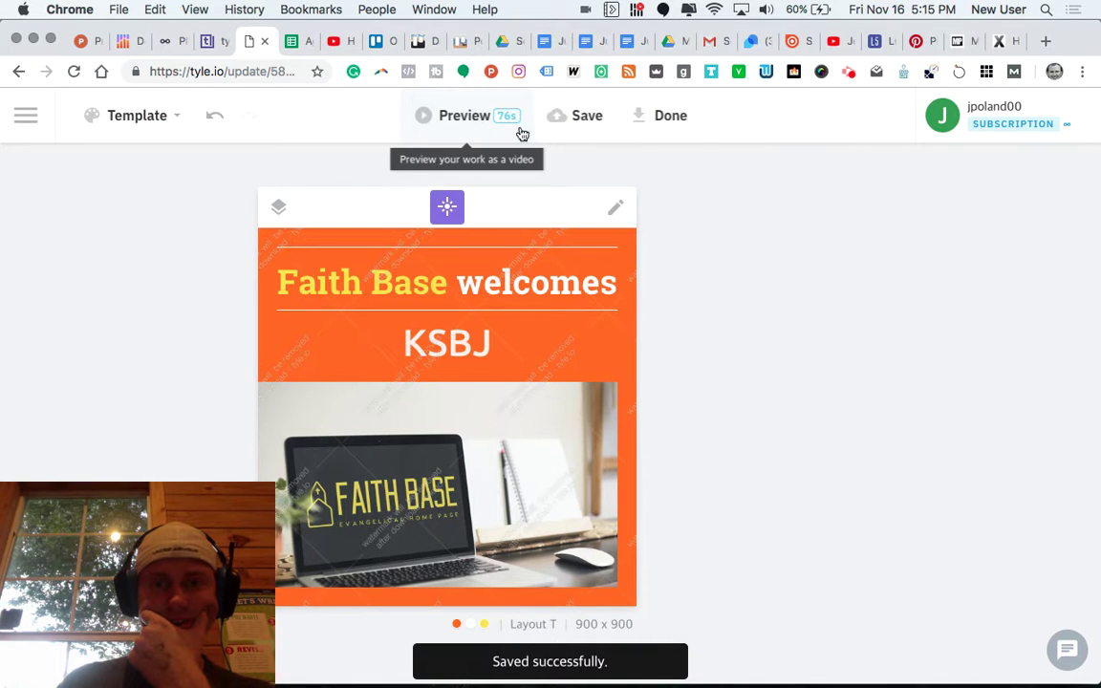
pyautogui.click(671, 117)
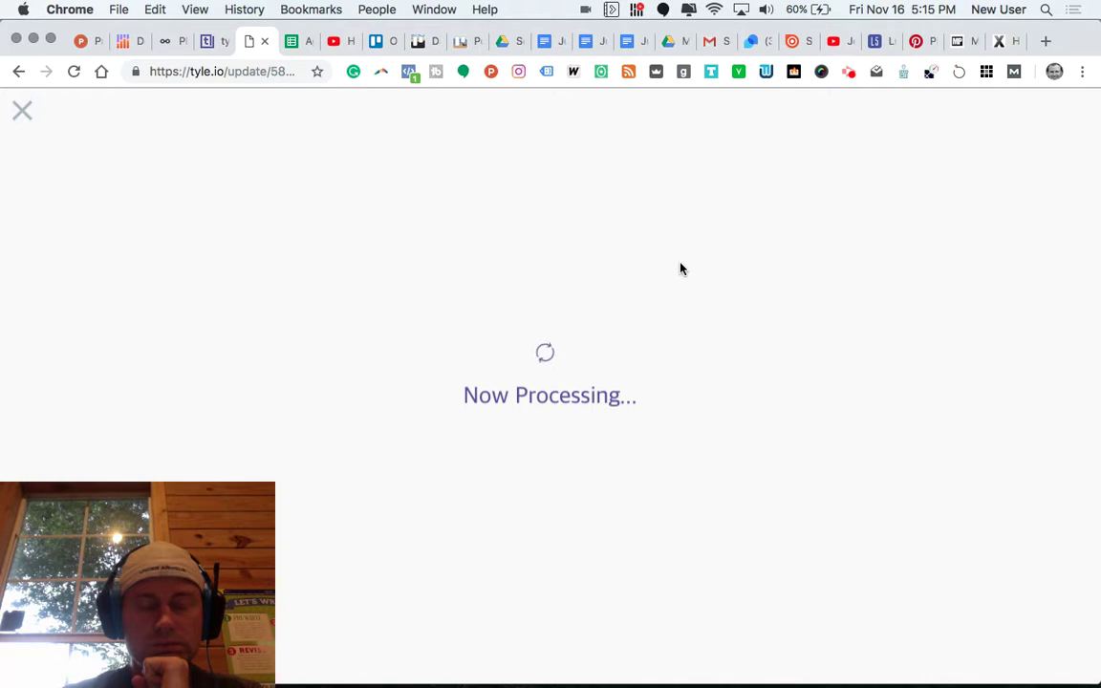
pyautogui.moveTo(283, 669)
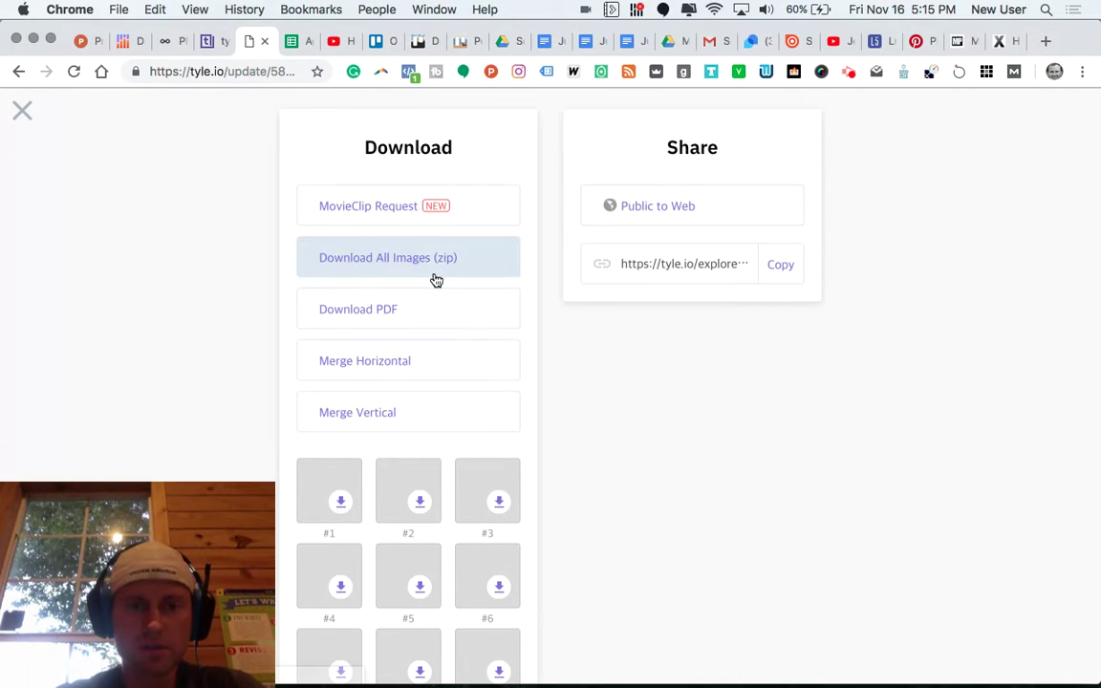
# Dismiss the video clip notice, download all slide images as a zip and open it
pyautogui.click(417, 214)
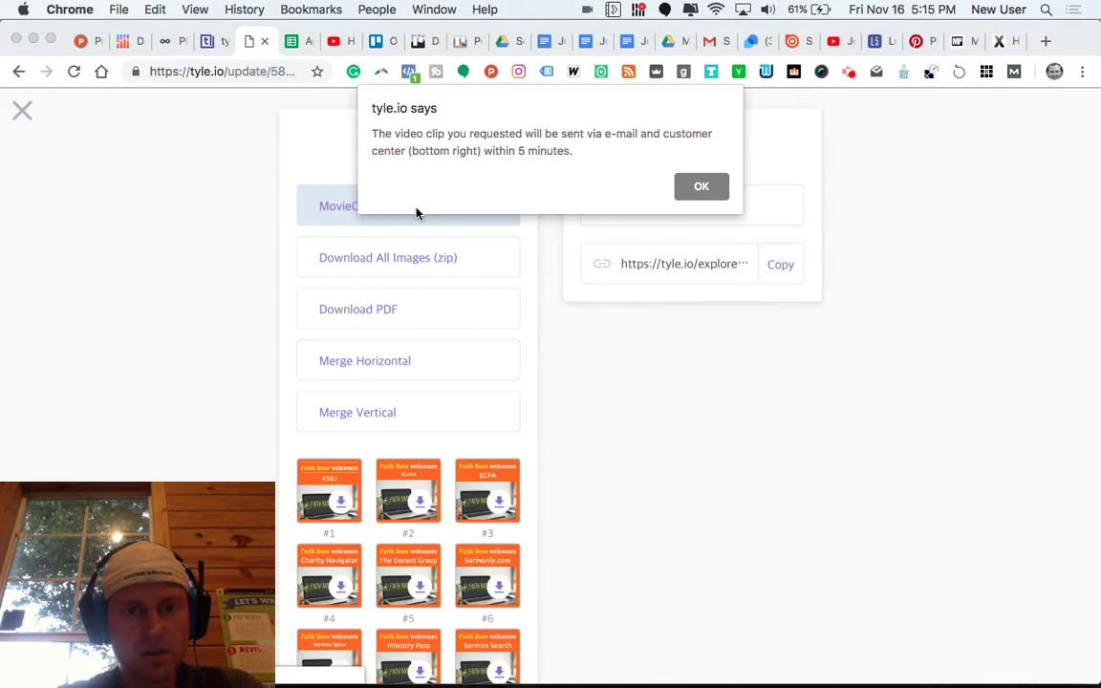
pyautogui.click(692, 191)
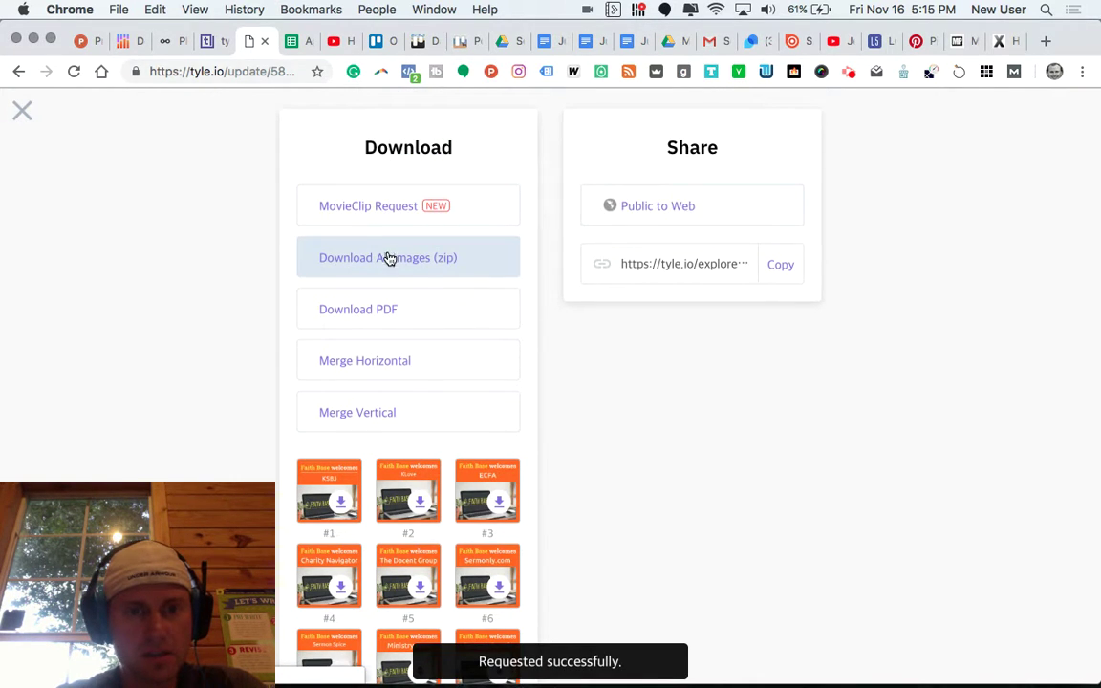
pyautogui.scroll(-5, 410, 371)
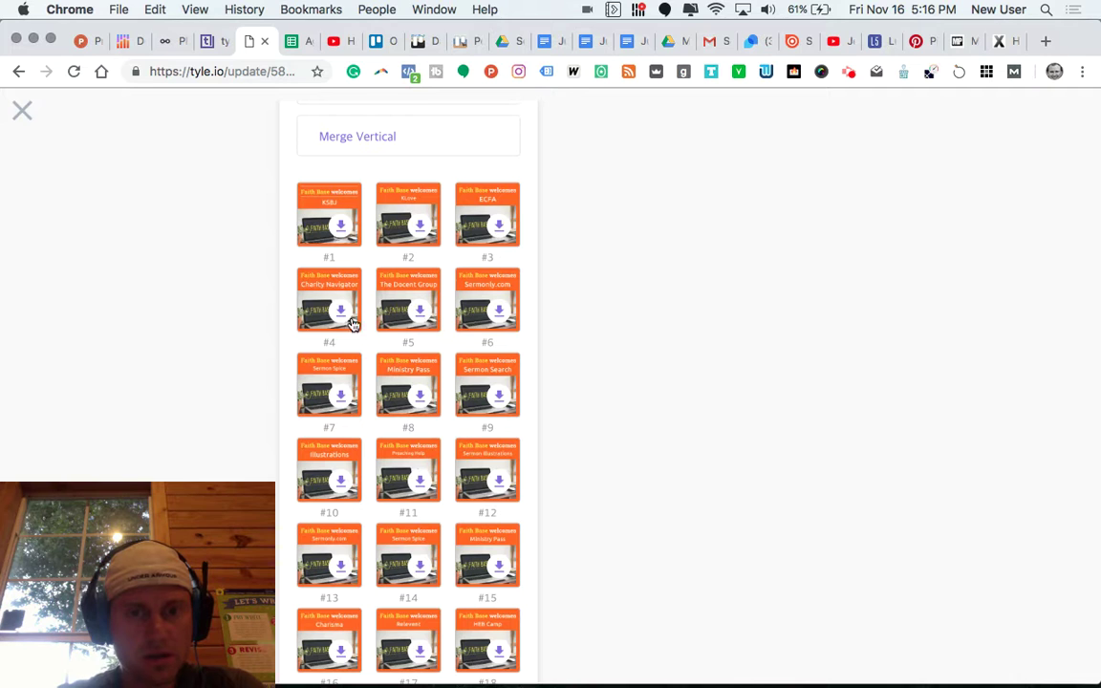
pyautogui.scroll(-6, 394, 373)
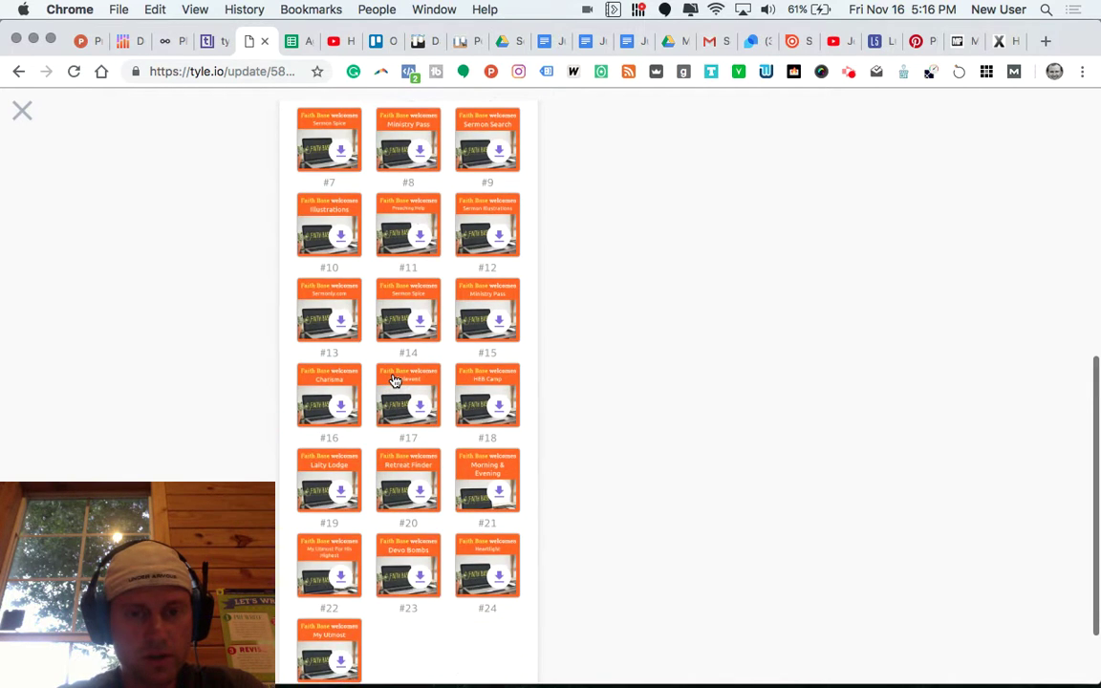
pyautogui.scroll(10, 394, 381)
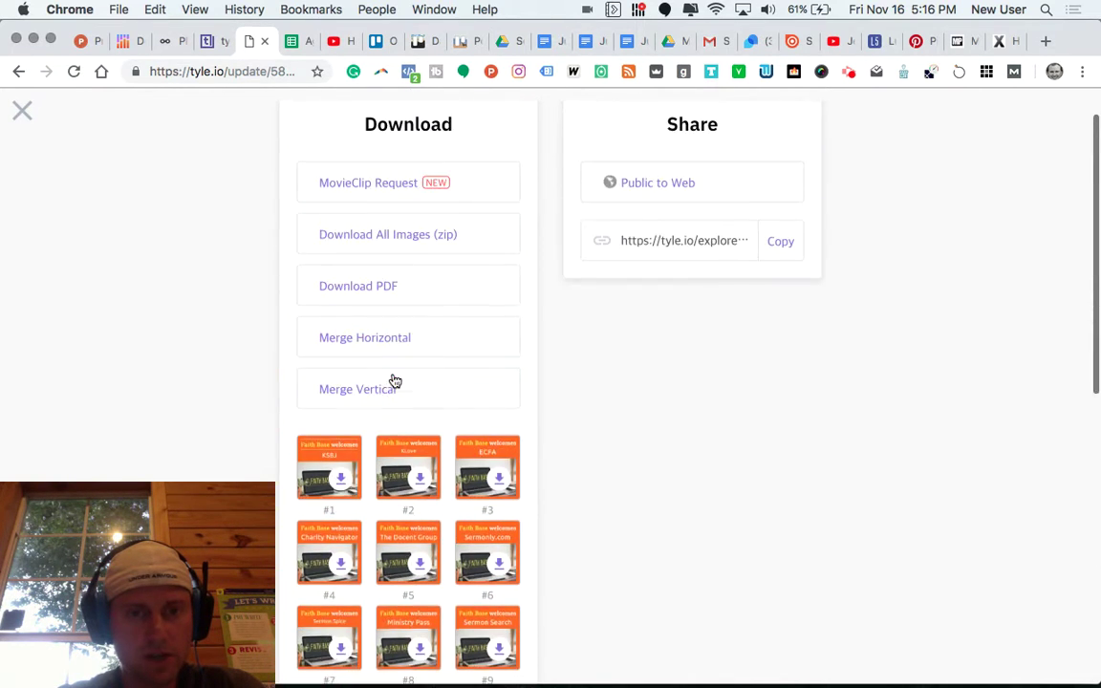
pyautogui.click(403, 260)
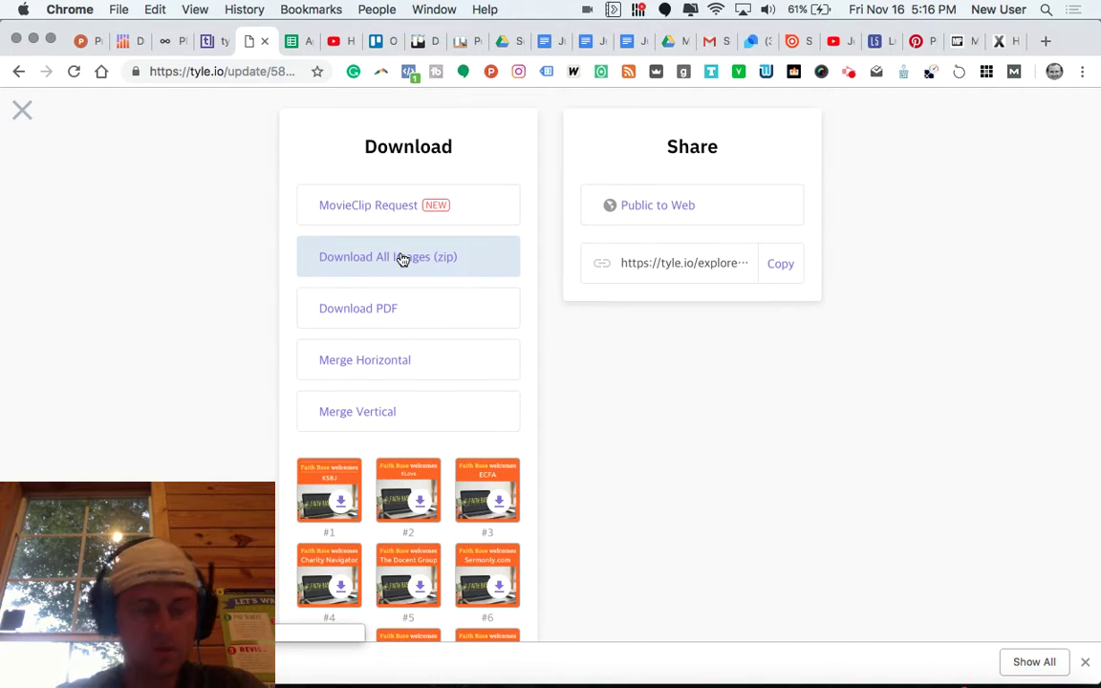
pyautogui.click(320, 632)
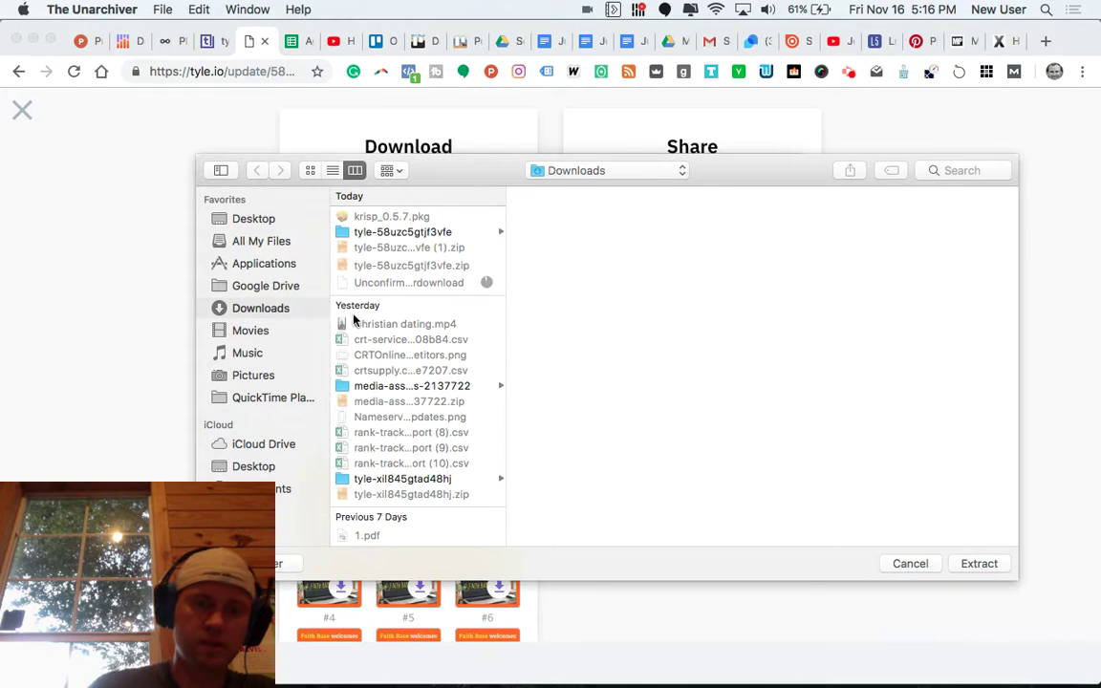
# Extract the slide zip into the tyle-58uzc5gtjf3vfe folder in Downloads and open Downloads
pyautogui.scroll(1, 415, 275)
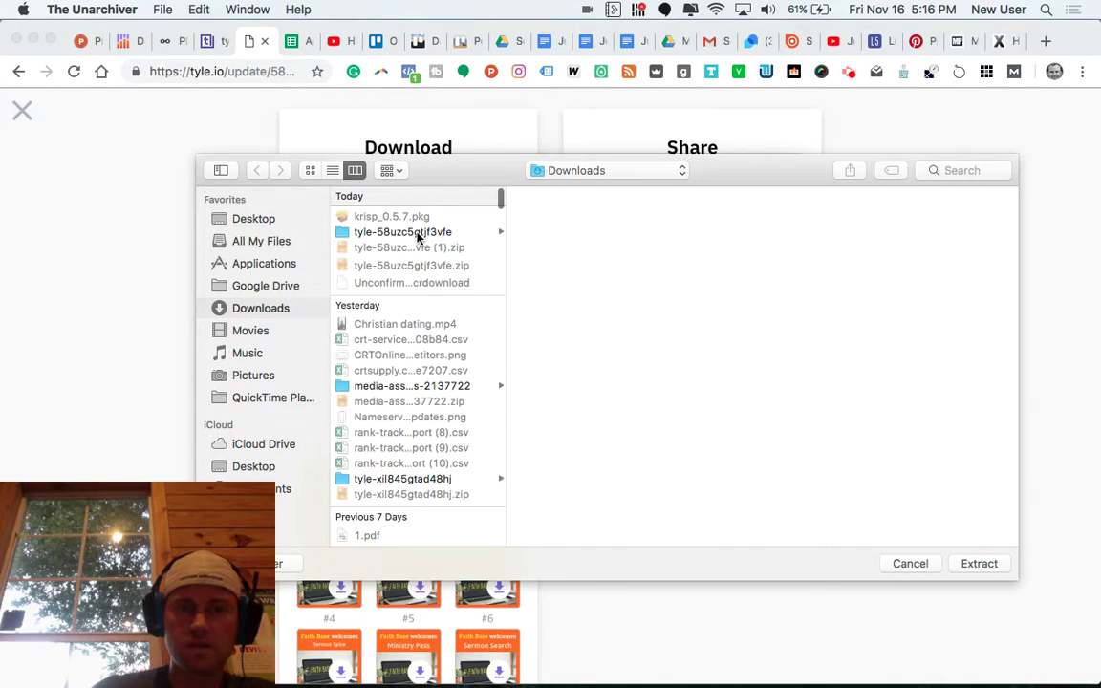
pyautogui.click(418, 234)
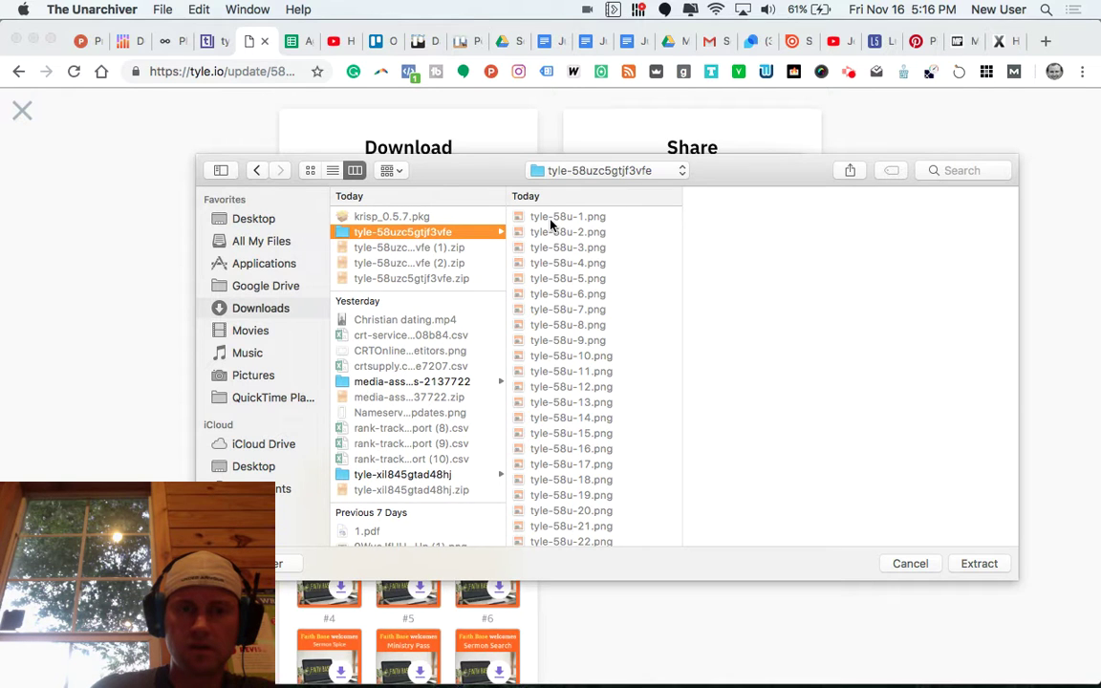
pyautogui.click(973, 565)
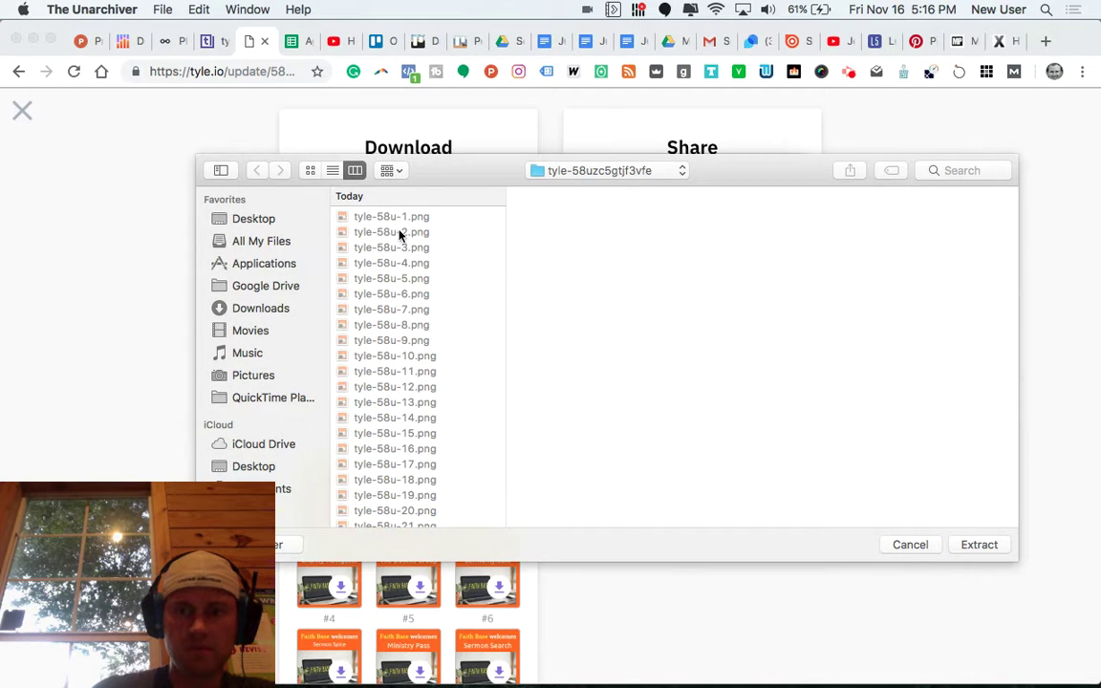
pyautogui.click(979, 546)
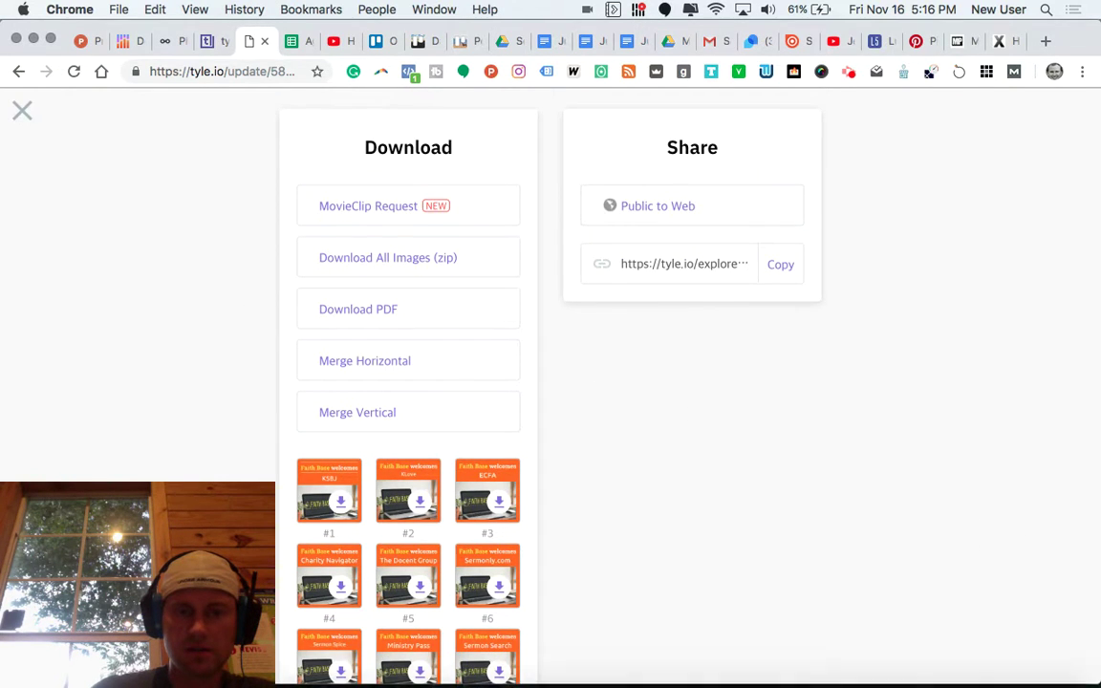
pyautogui.click(950, 670)
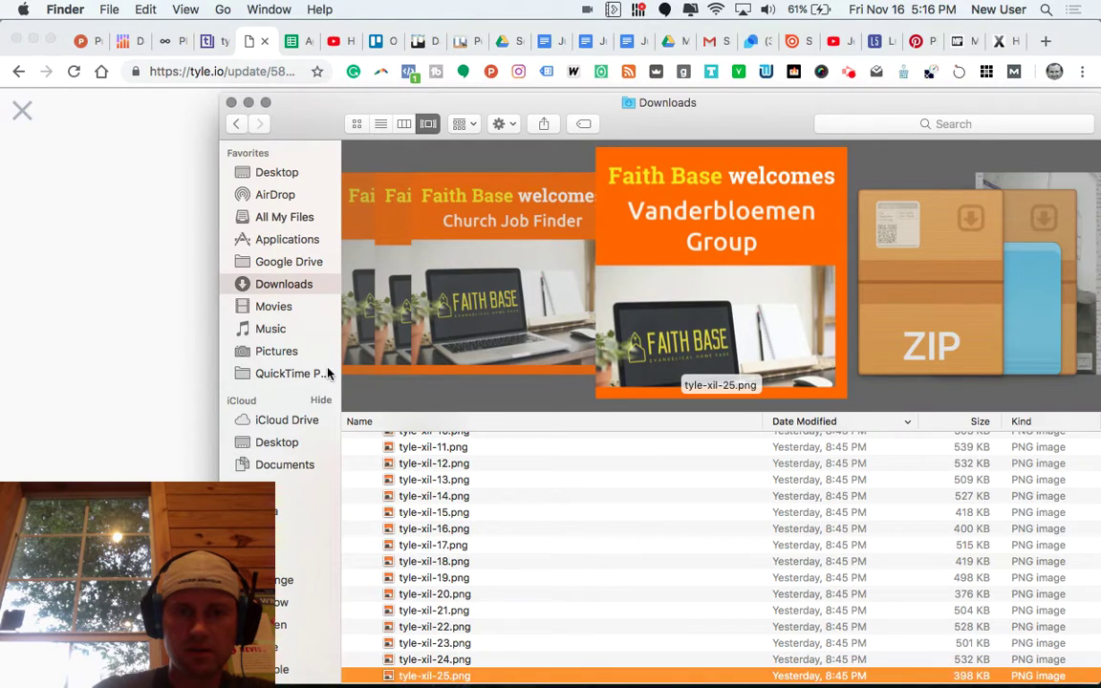
# Expand tyle-58uzc5gtjf3vfe (2) and preview the slide PNGs down to tyle-58u-19.png
pyautogui.scroll(10, 426, 521)
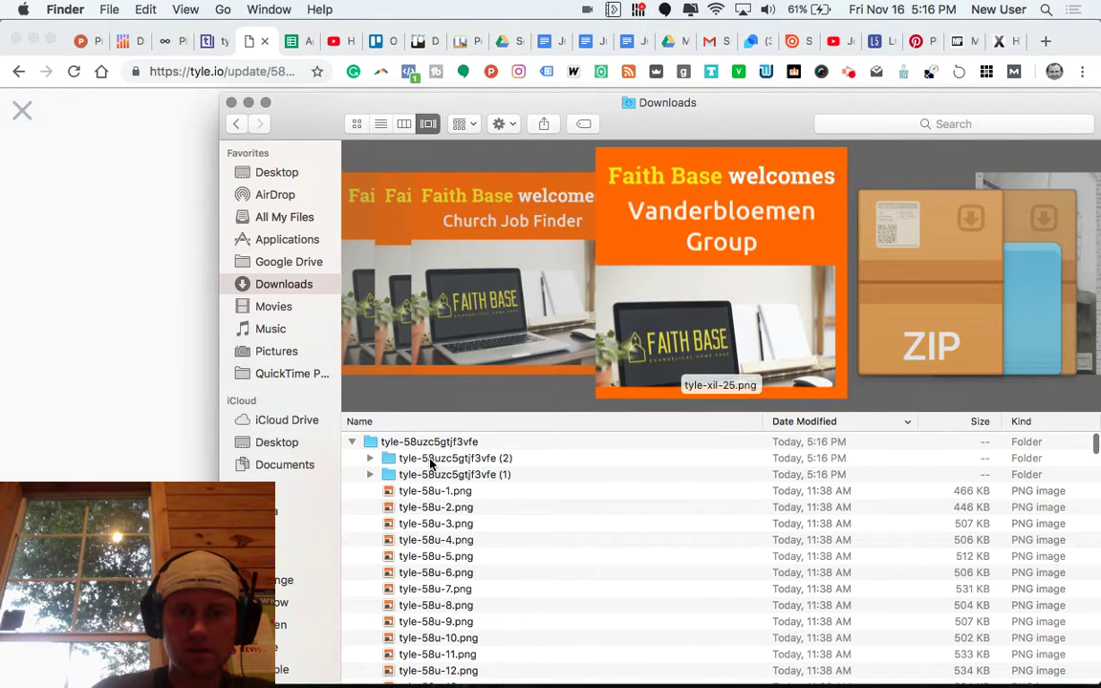
pyautogui.click(372, 459)
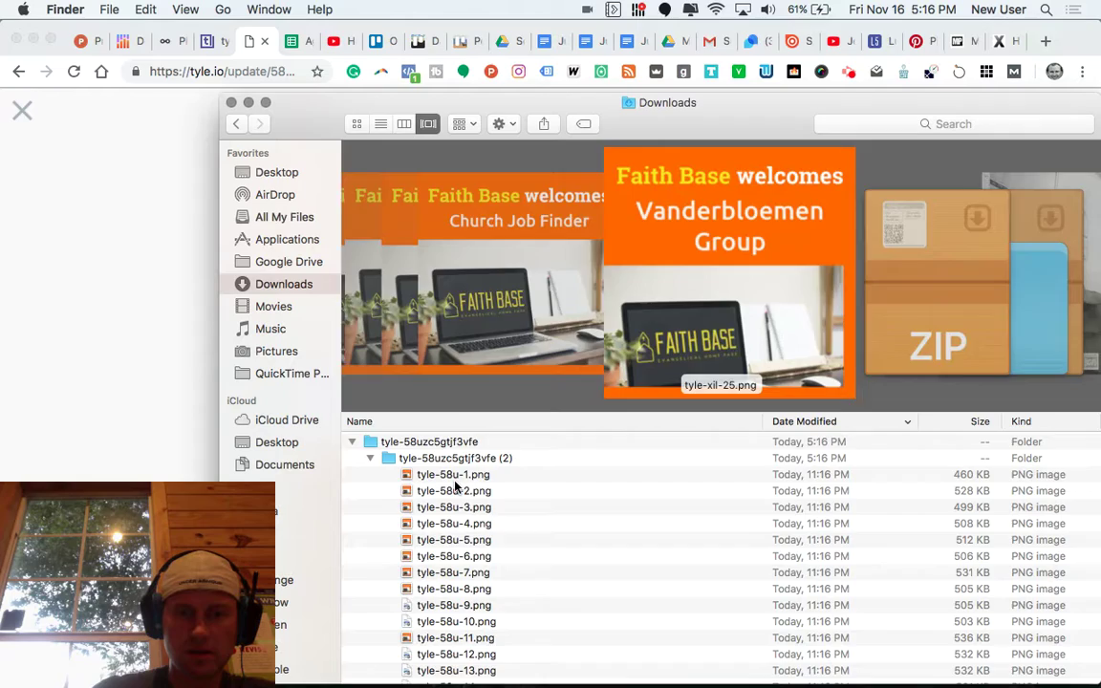
pyautogui.scroll(-10, 455, 486)
pyautogui.click(455, 481)
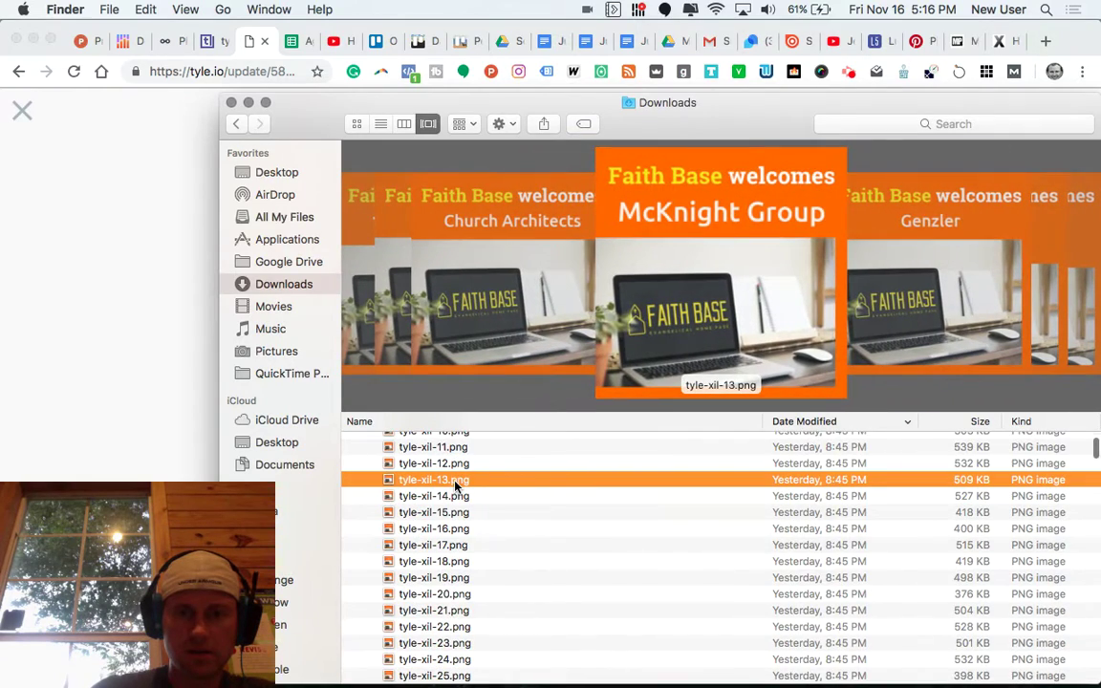
pyautogui.scroll(10, 455, 486)
pyautogui.scroll(5, 455, 484)
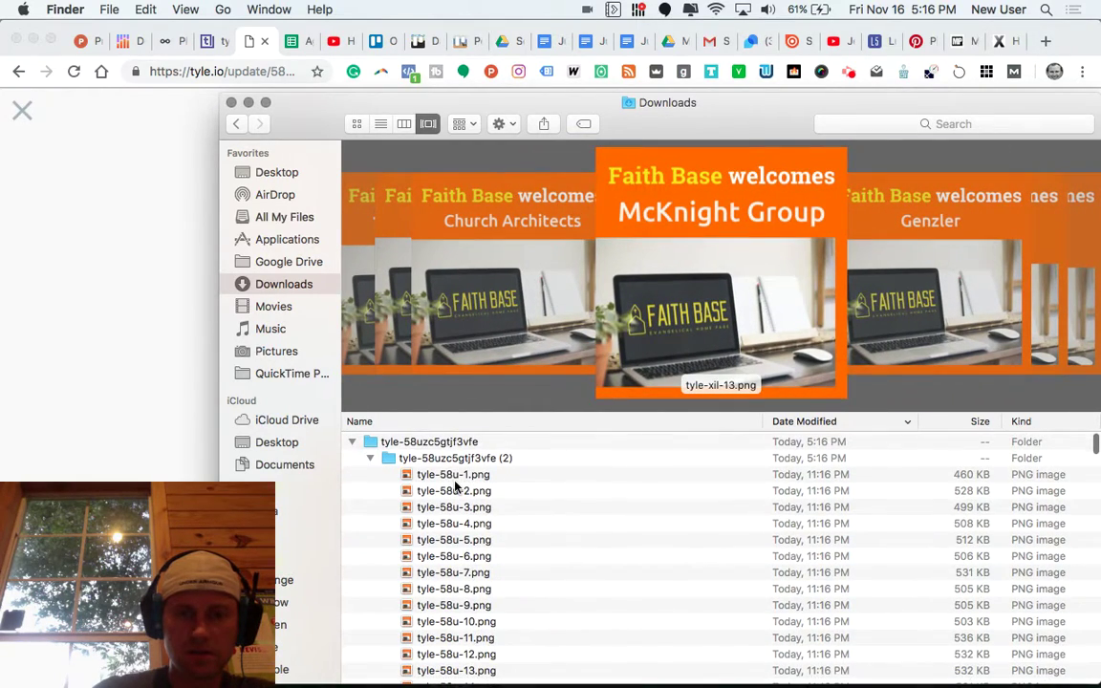
pyautogui.click(452, 476)
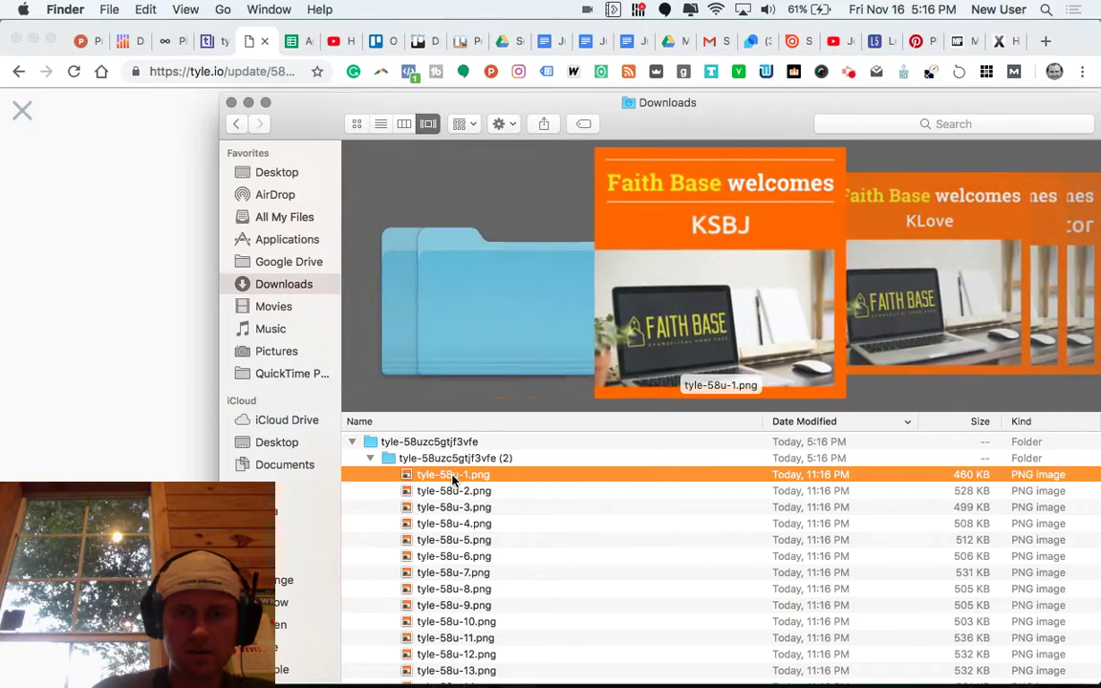
pyautogui.press('Down')
pyautogui.press('Down')
pyautogui.press('Down')
pyautogui.press('Down')
pyautogui.press('Down')
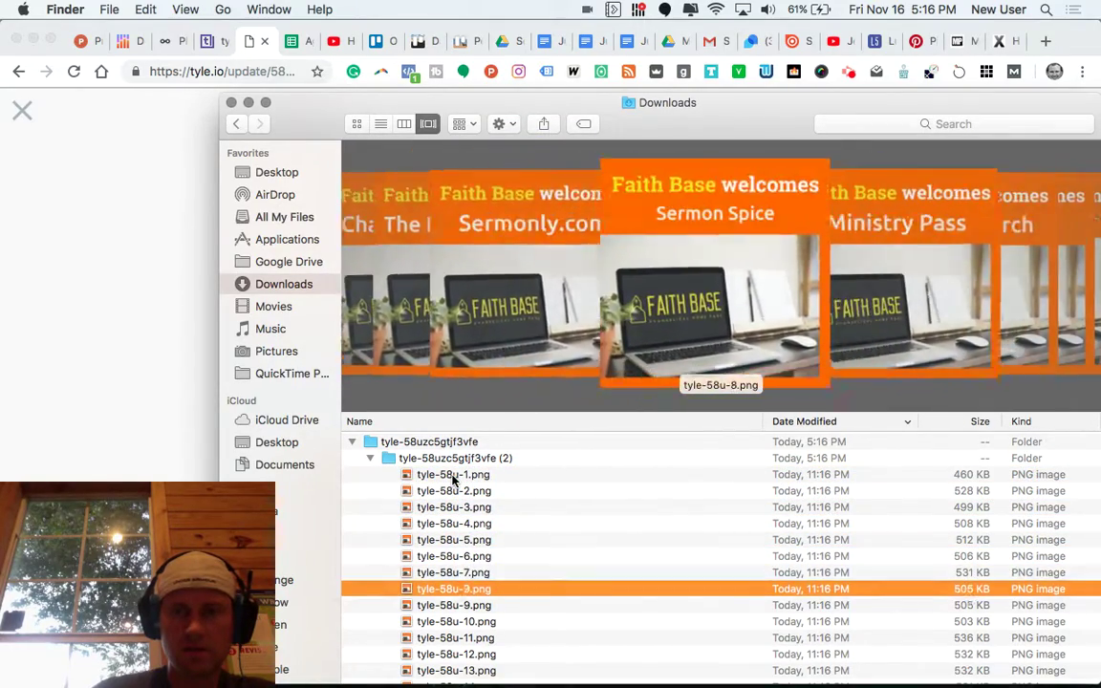
pyautogui.press('Down')
pyautogui.press('Down')
pyautogui.press('Down')
pyautogui.press('Down')
pyautogui.press('Down')
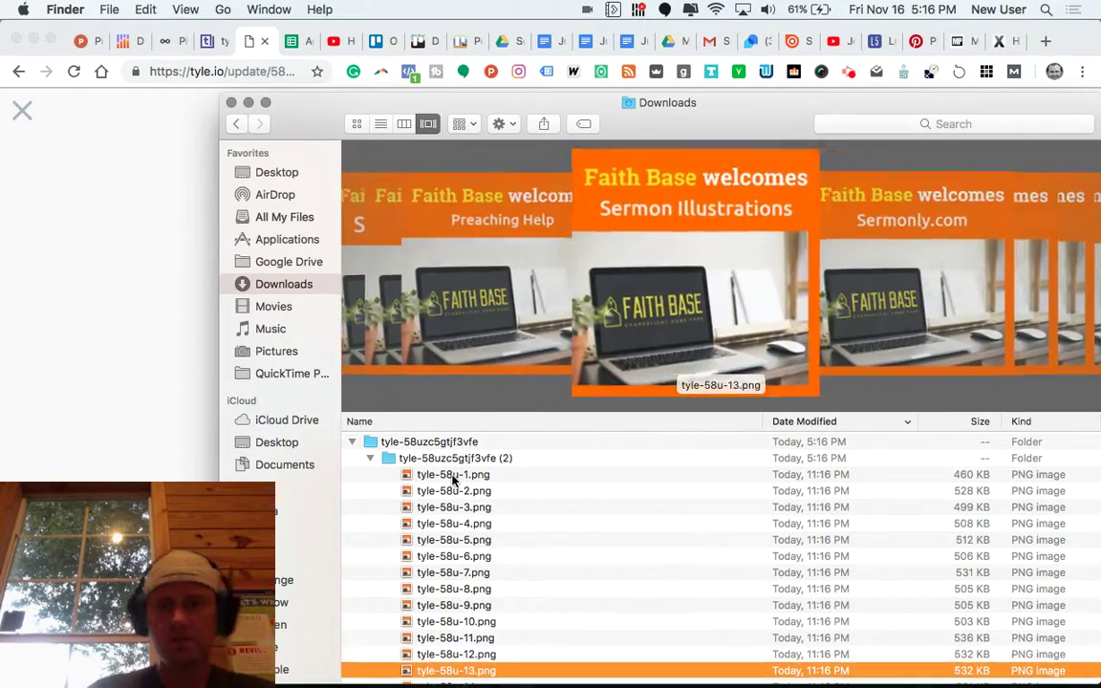
pyautogui.press('Down')
pyautogui.press('Down')
pyautogui.press('Down')
pyautogui.press('Down')
pyautogui.press('Down')
pyautogui.press('Down')
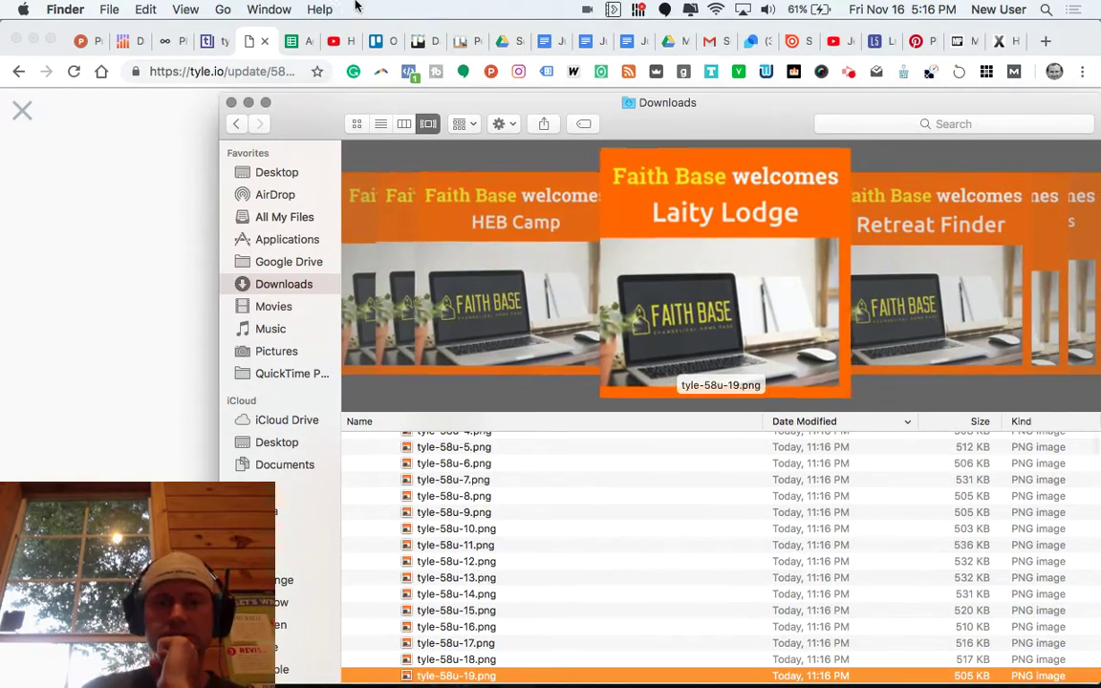
# Close the download panel and duplicate the Faith Base 7 card from Your Cards
pyautogui.click(216, 43)
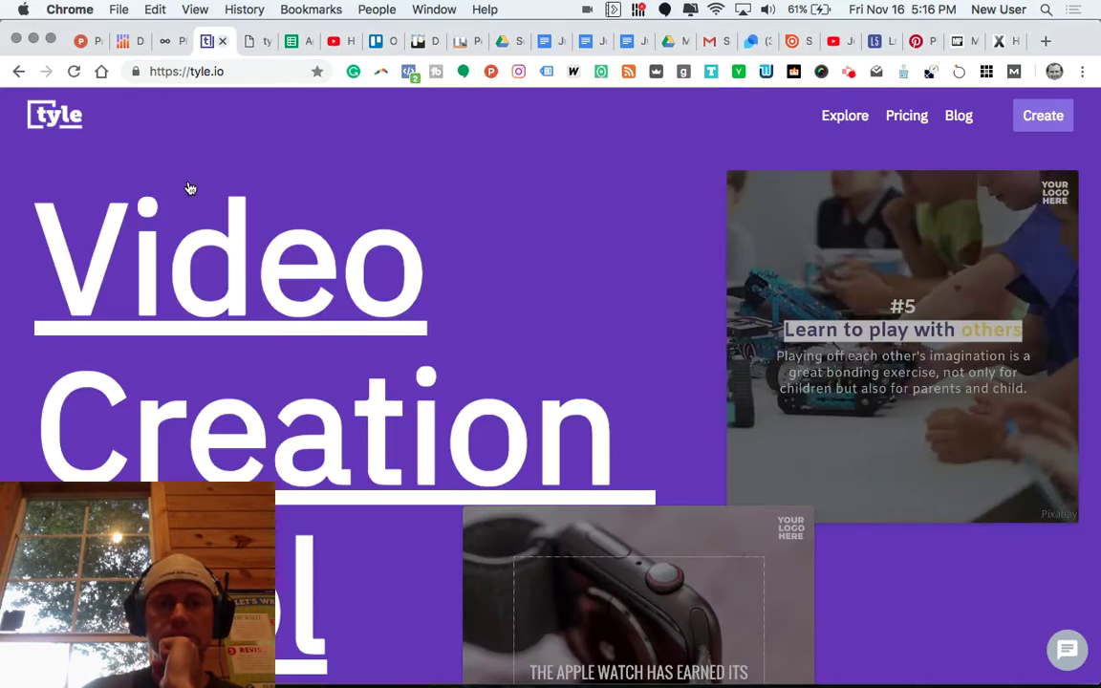
pyautogui.click(253, 44)
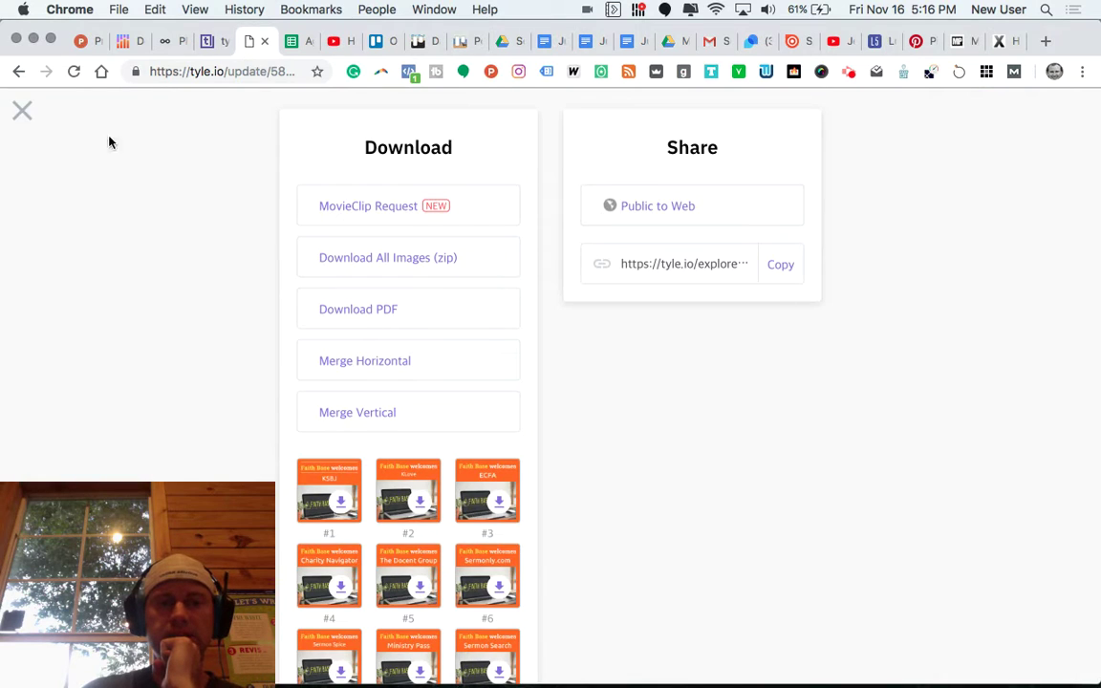
pyautogui.click(19, 113)
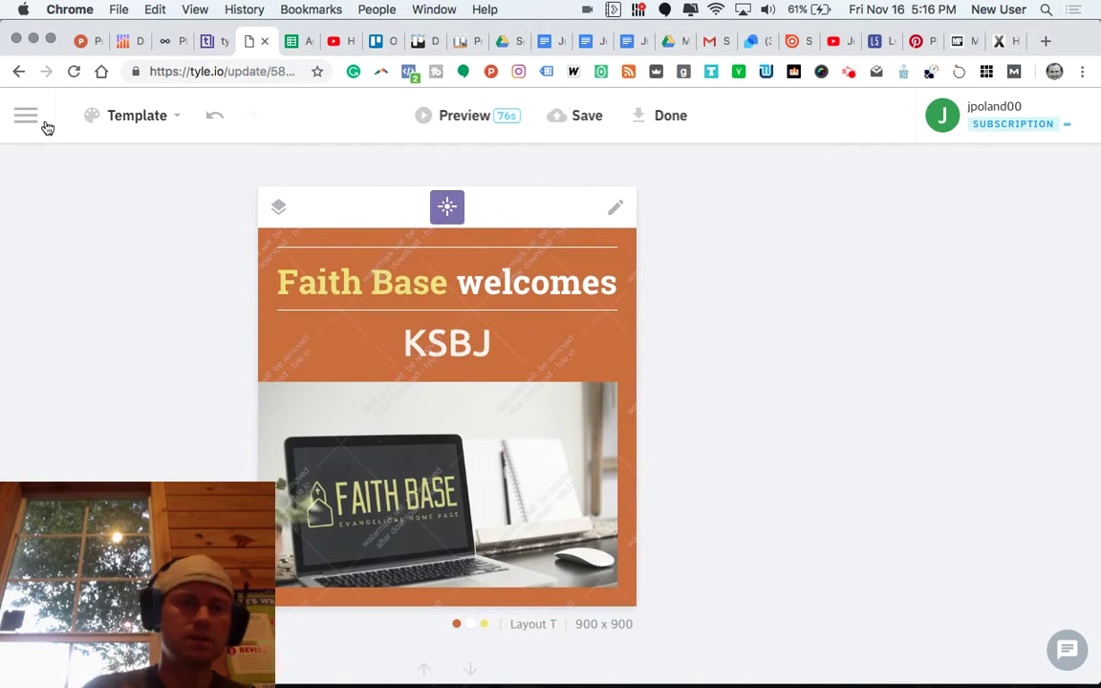
pyautogui.click(26, 116)
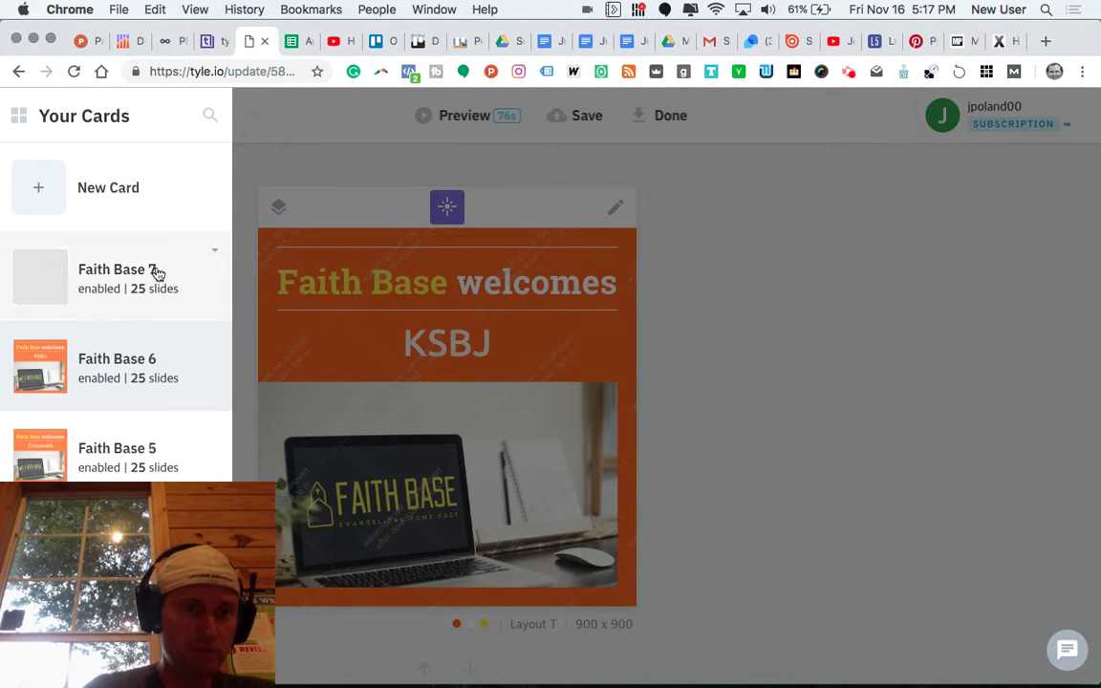
pyautogui.click(218, 252)
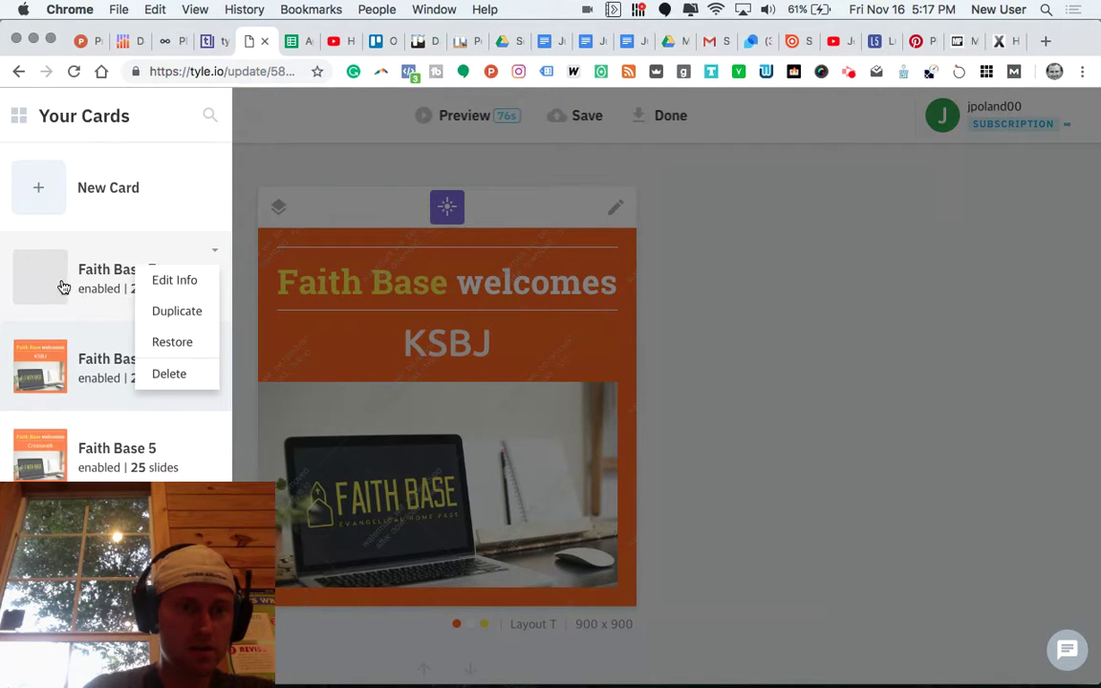
pyautogui.click(170, 312)
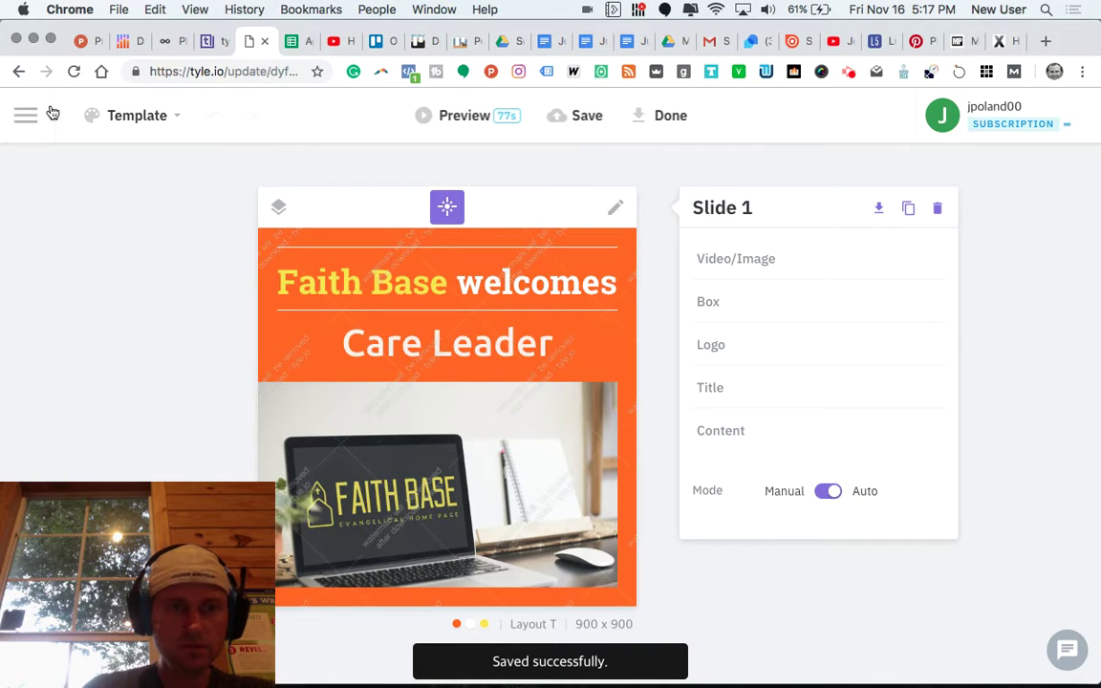
pyautogui.click(25, 115)
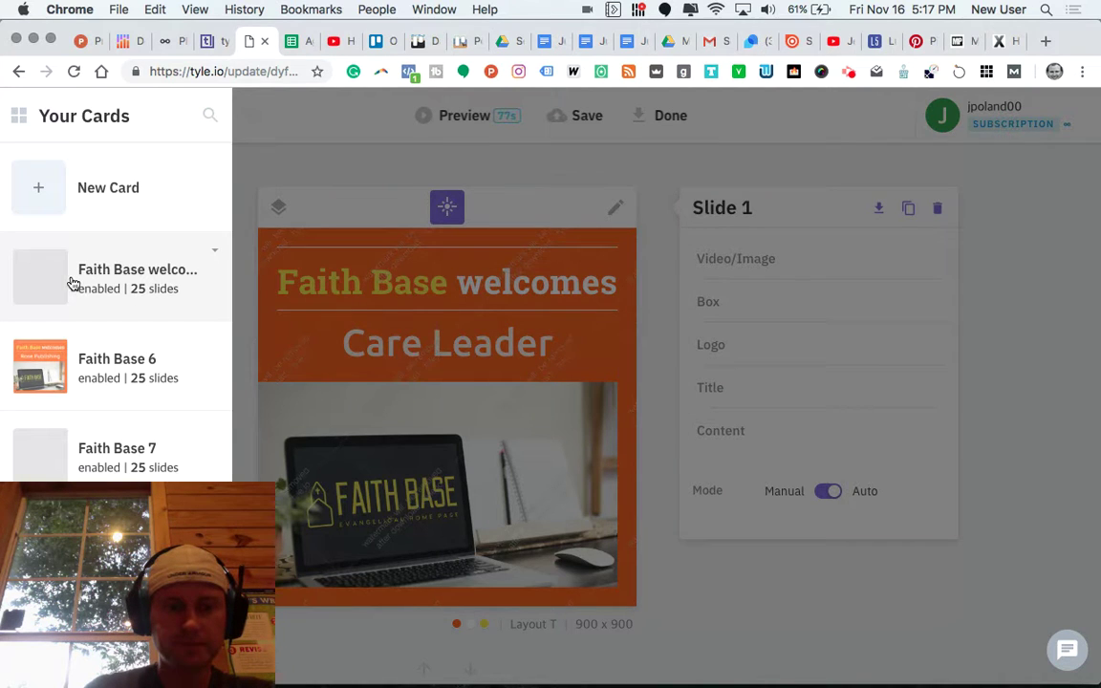
# Retitle the duplicated card 'Faith Base 8' via Edit Info and close the card list
pyautogui.click(214, 251)
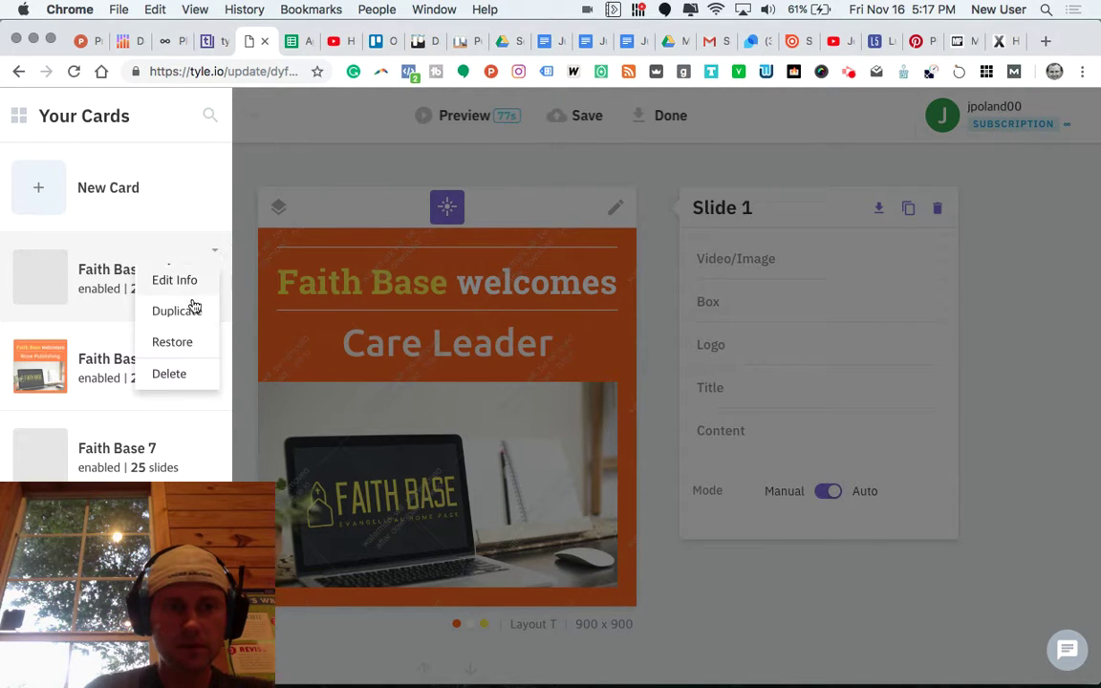
pyautogui.click(186, 278)
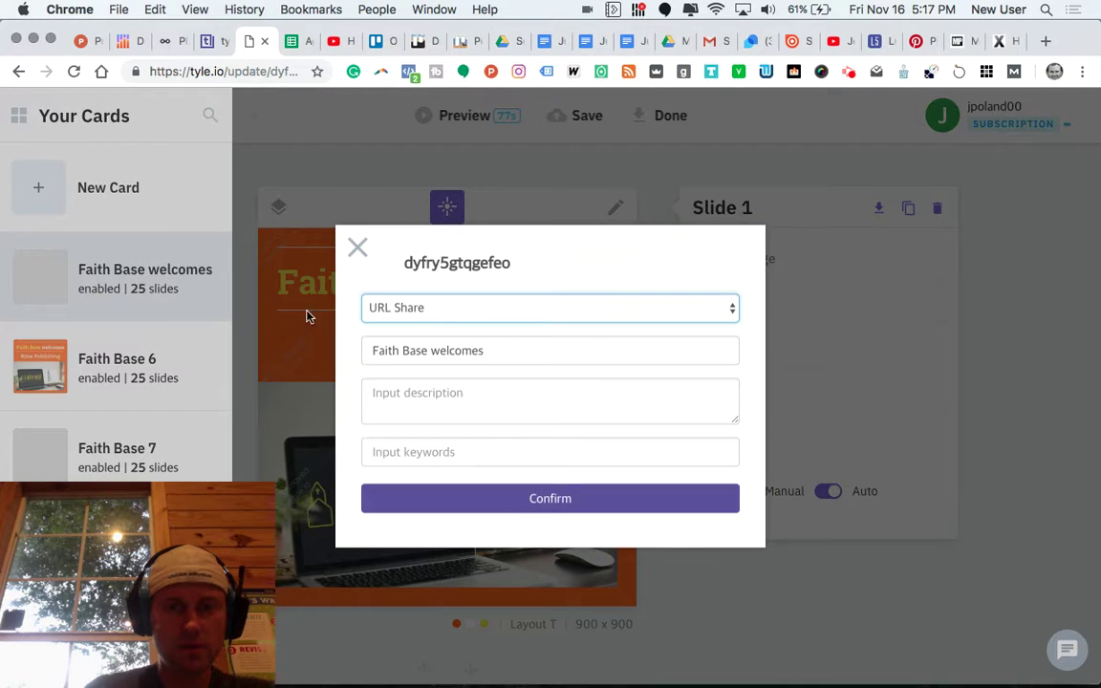
pyautogui.moveTo(487, 351); pyautogui.dragTo(432, 351)
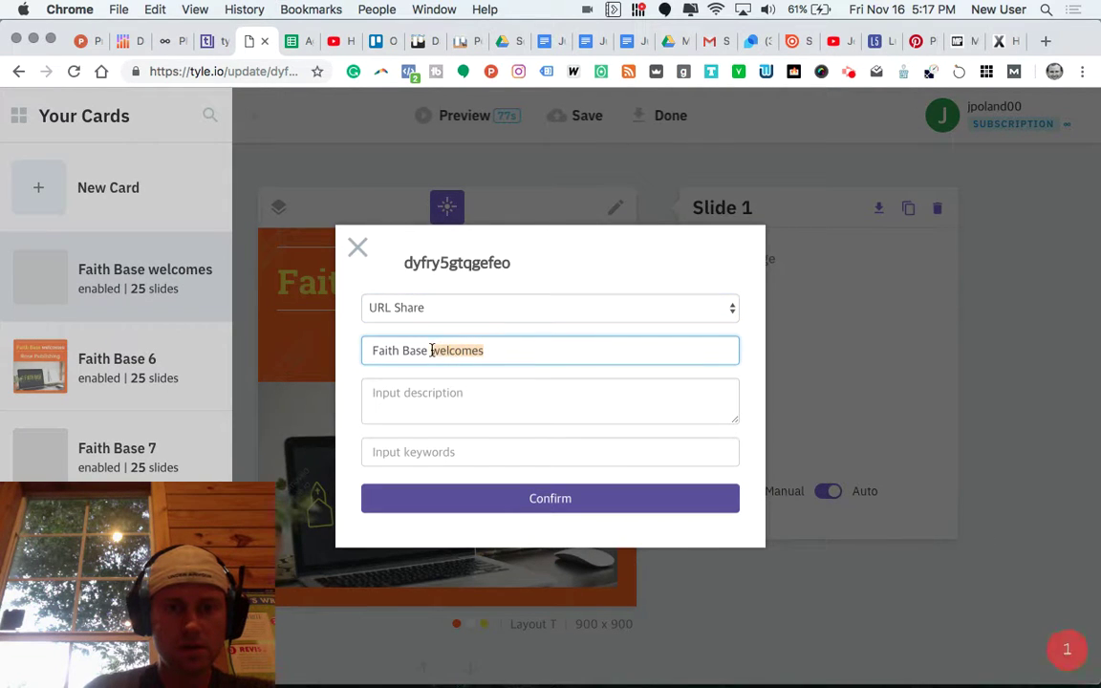
pyautogui.write('B')
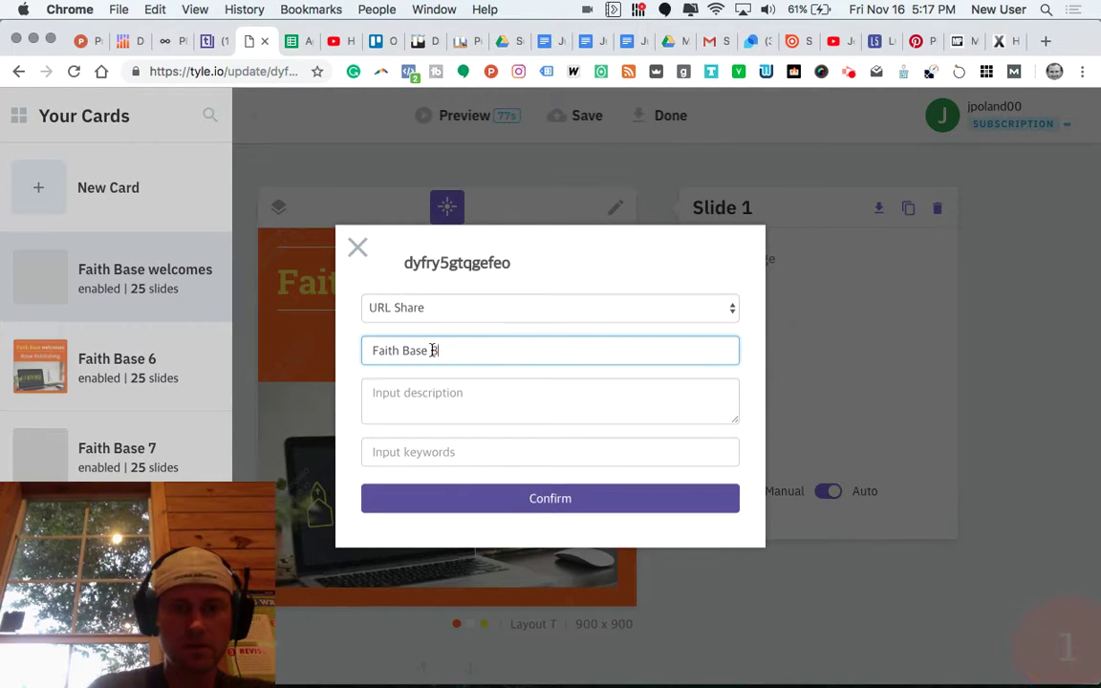
pyautogui.click(457, 498)
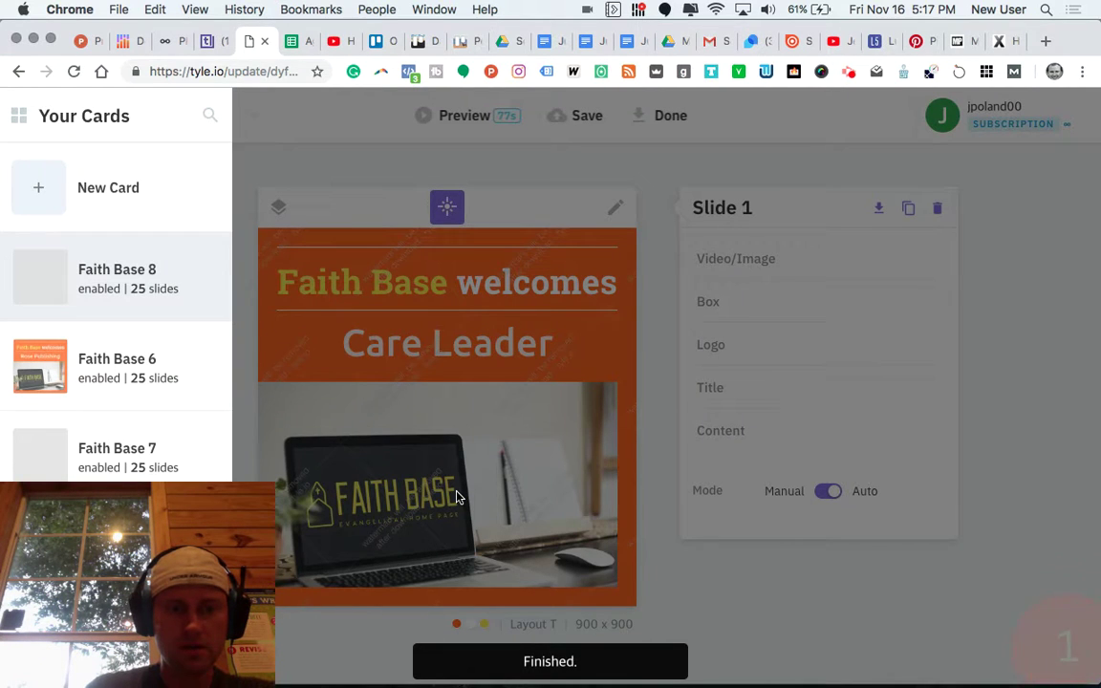
pyautogui.click(658, 168)
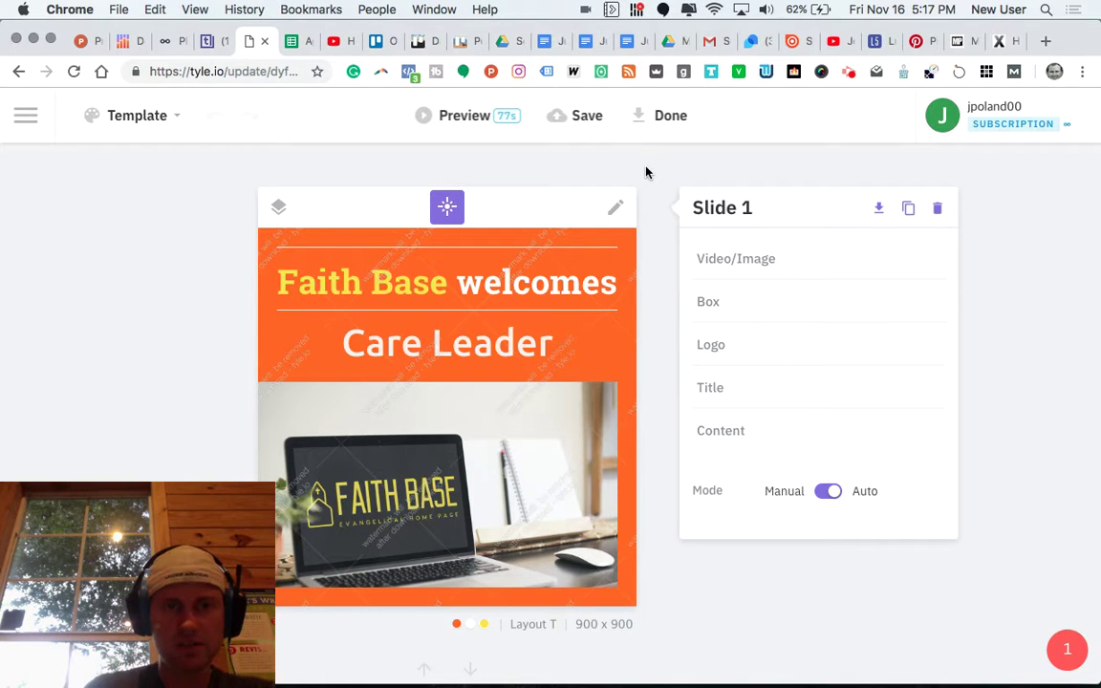